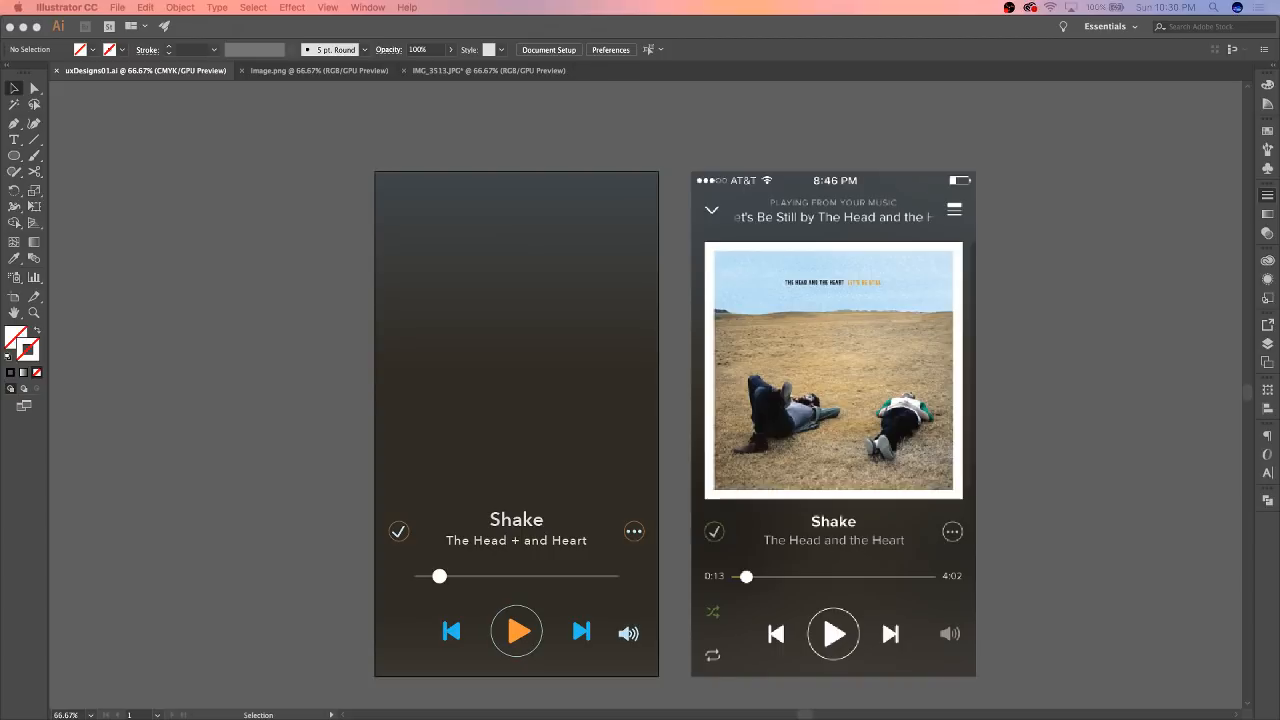
Step: Examine the reference music player screen beside the mockup, comparing the header, album cover, song title and playback controls
left_click(270, 330)
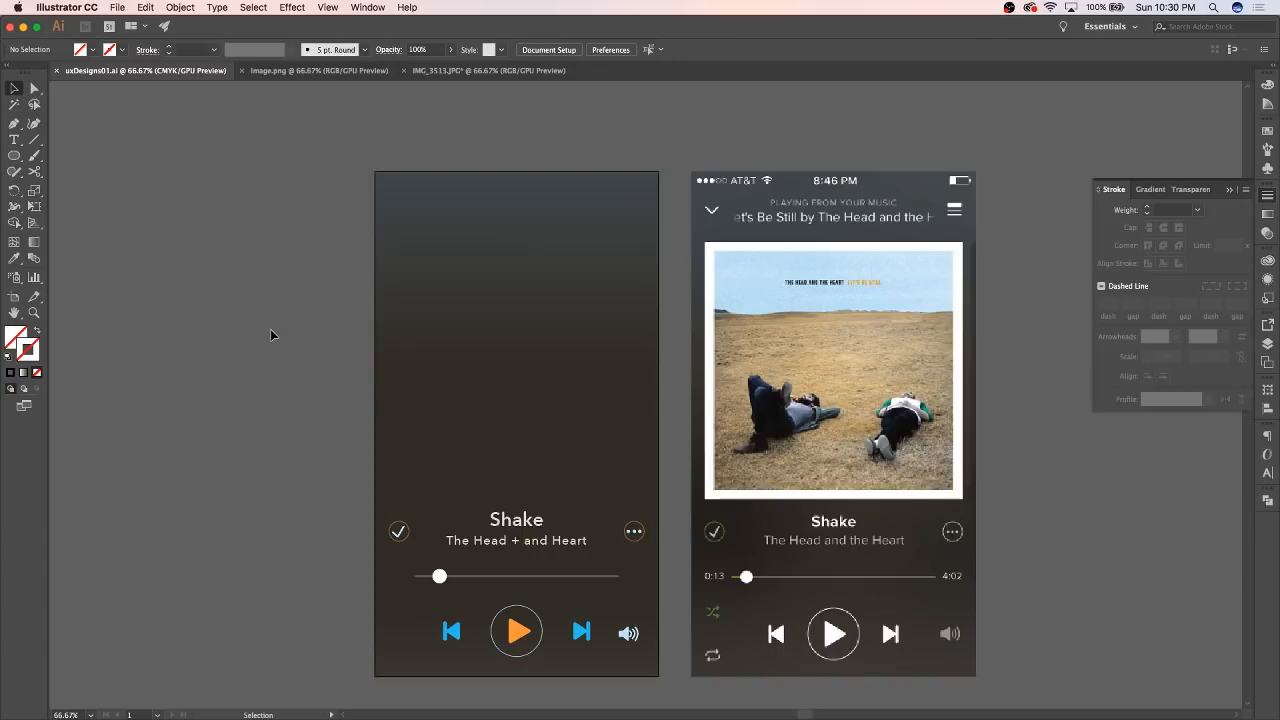
key("super+equal")
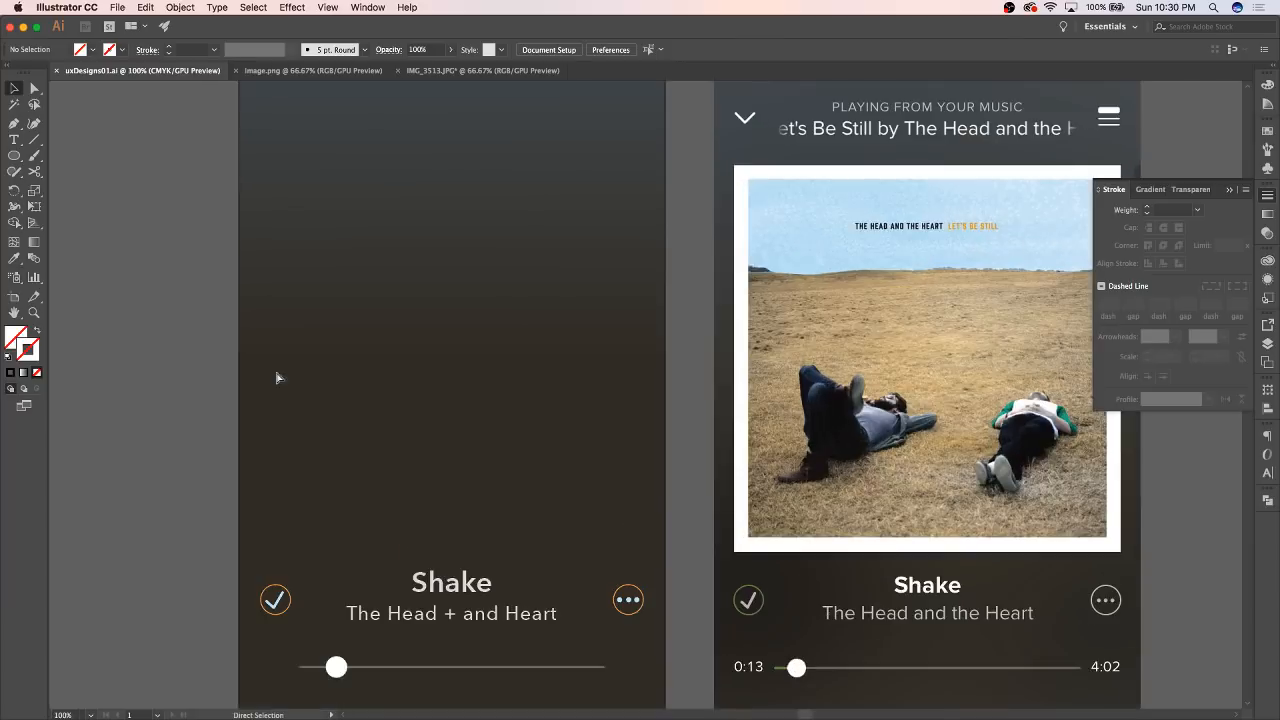
scroll(465, 406, "right", 3)
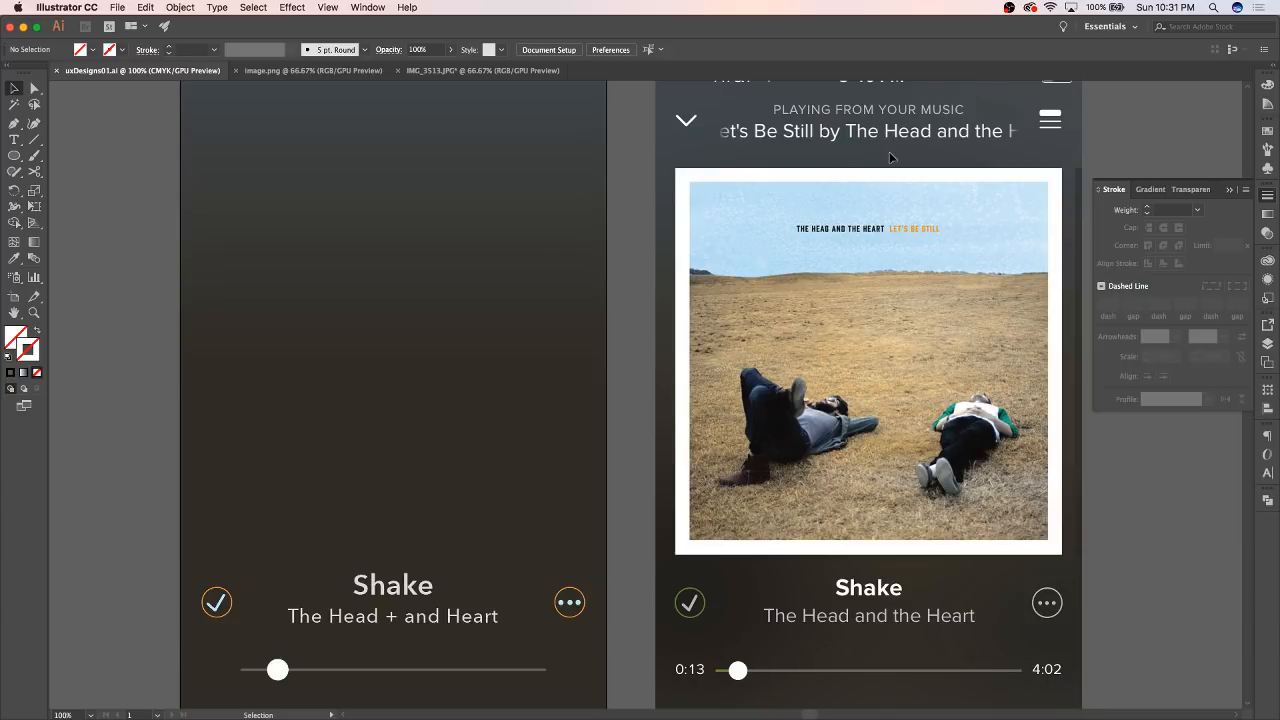
scroll(898, 158, "right", 5)
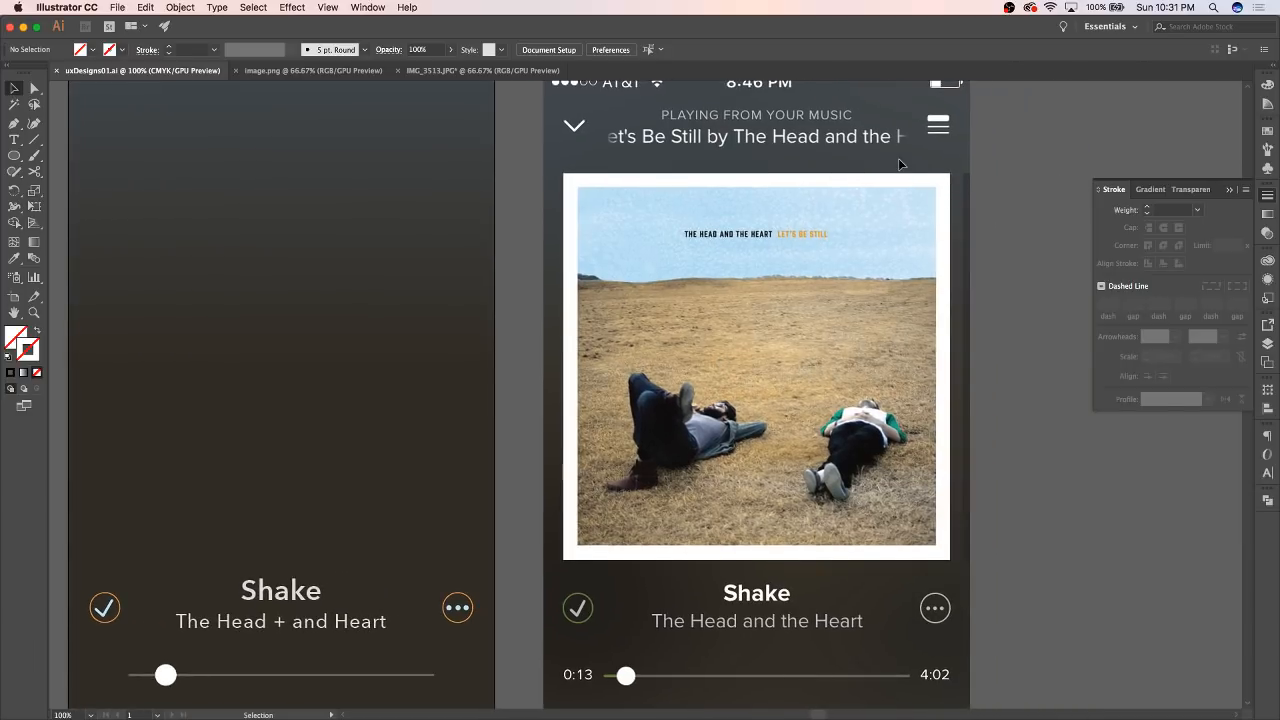
scroll(851, 200, "up", 3)
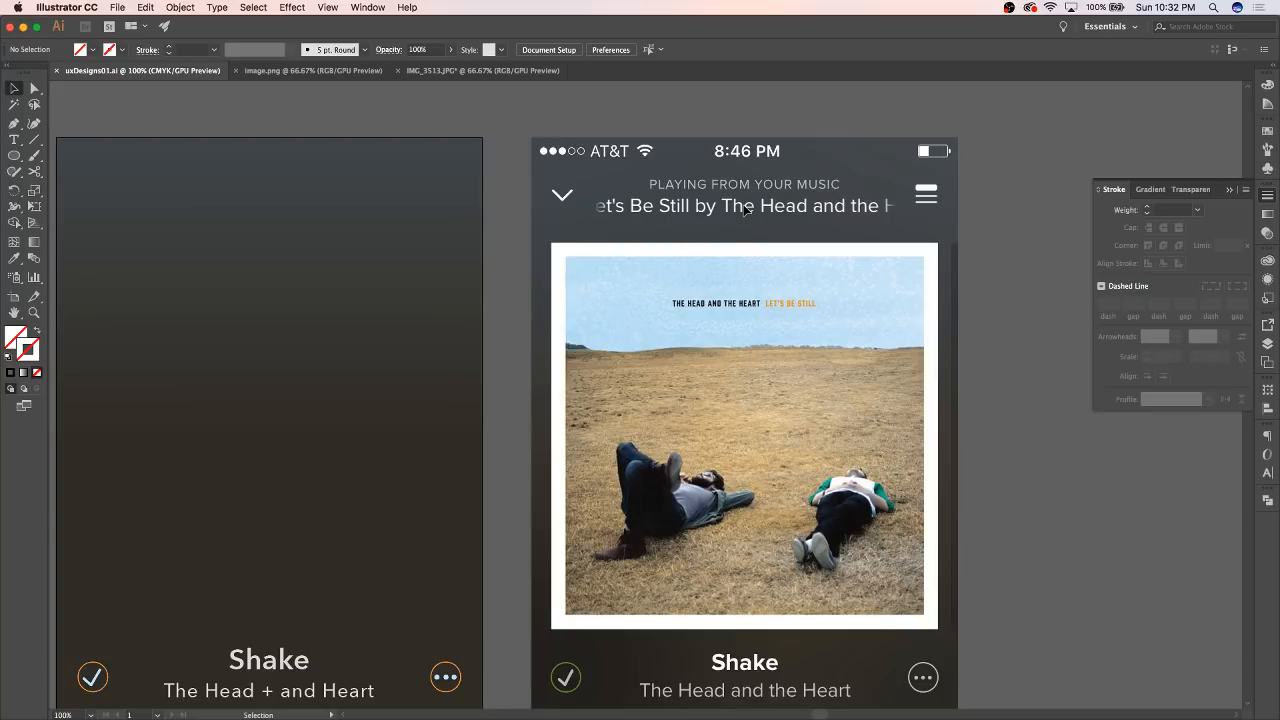
scroll(766, 395, "down", 5)
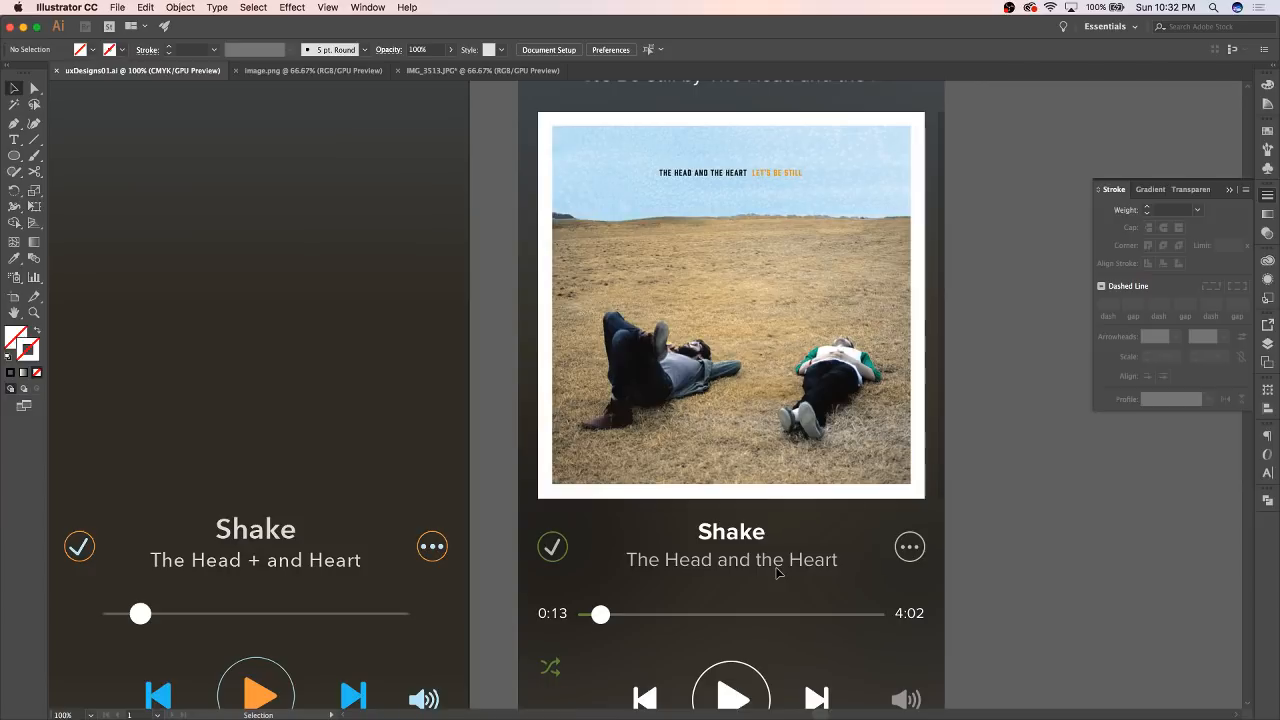
scroll(772, 370, "up", 2)
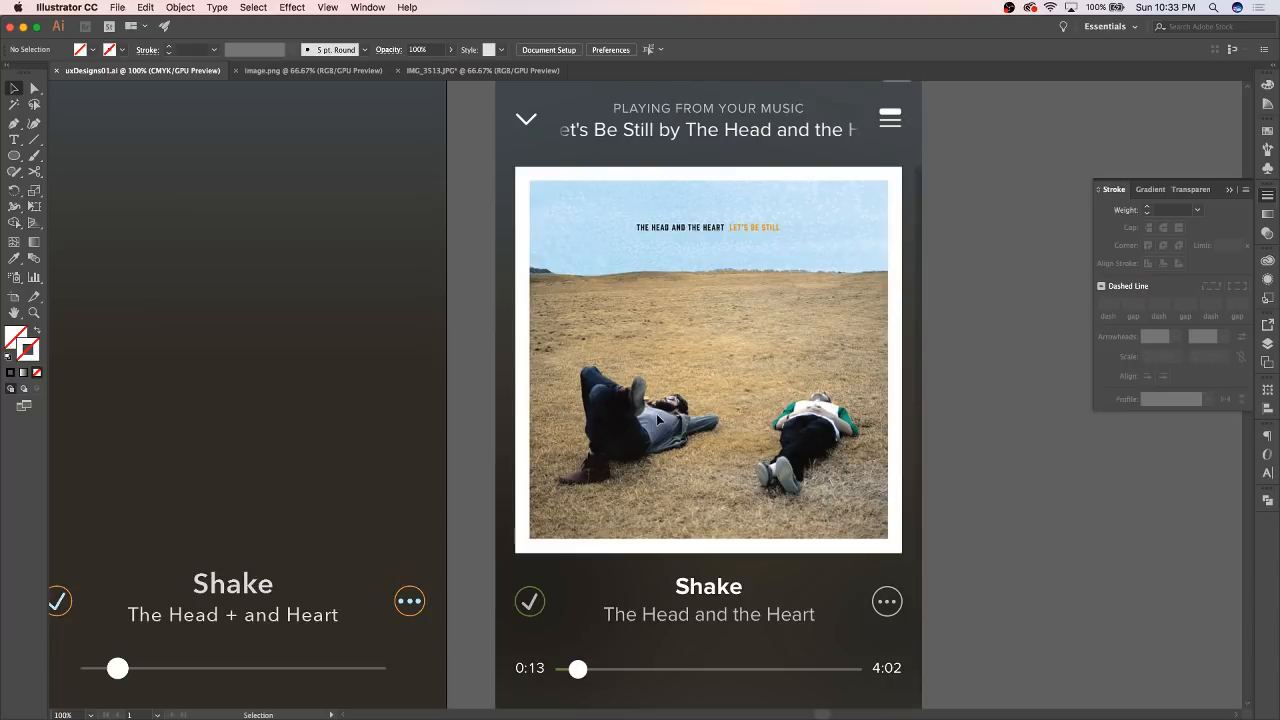
scroll(443, 402, "left", 5)
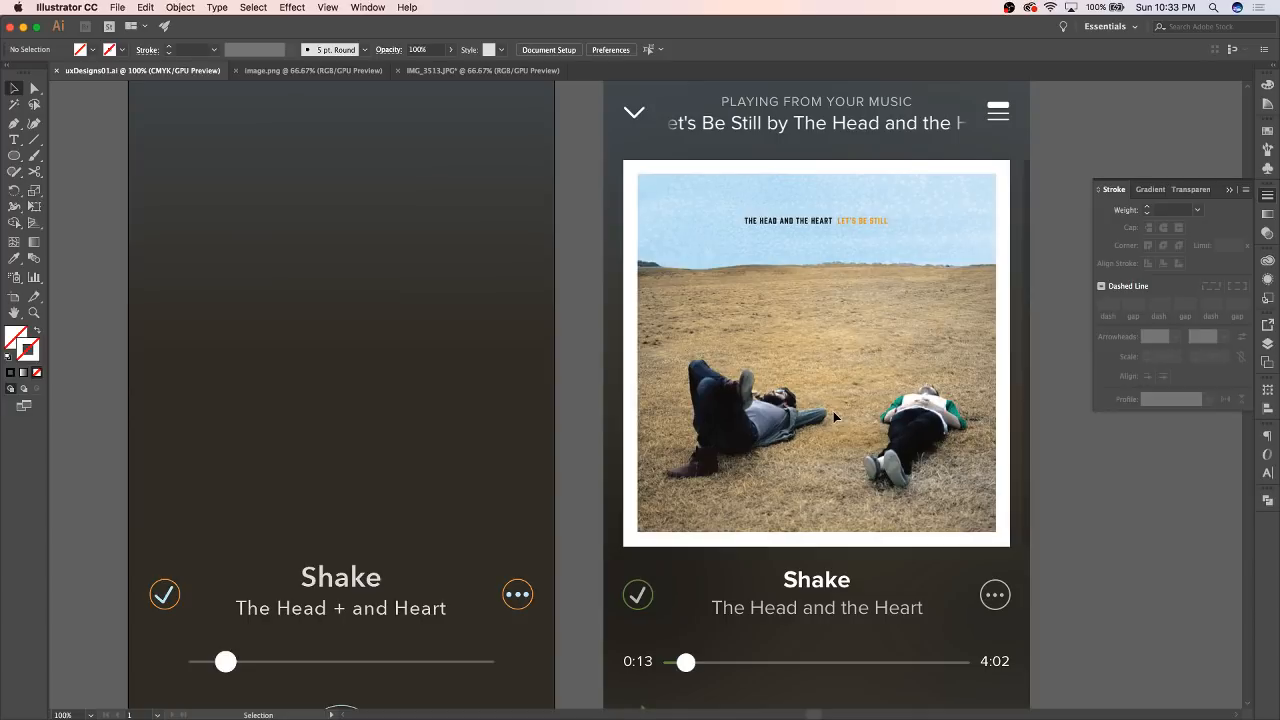
key("super+minus")
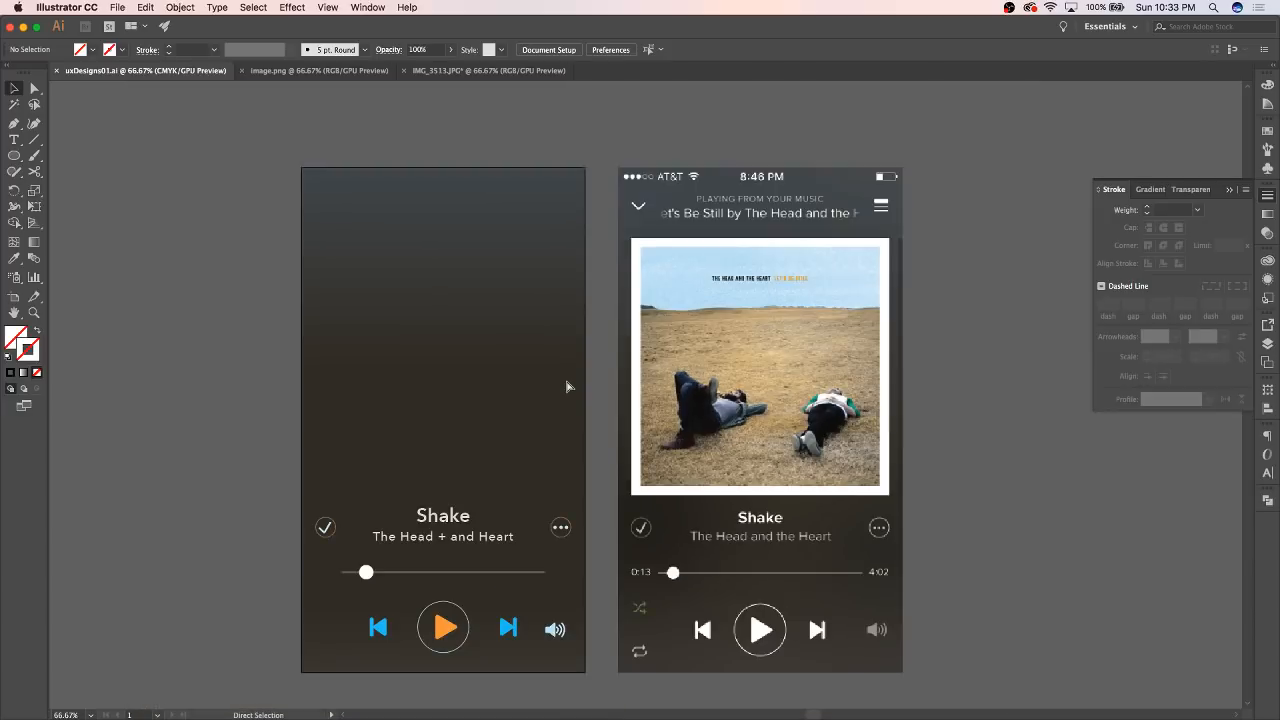
Step: Copy the dog photo from IMG_3513.JPG, paste it into uxDesigns01.ai and place it over the mockup above the song title
left_click(419, 74)
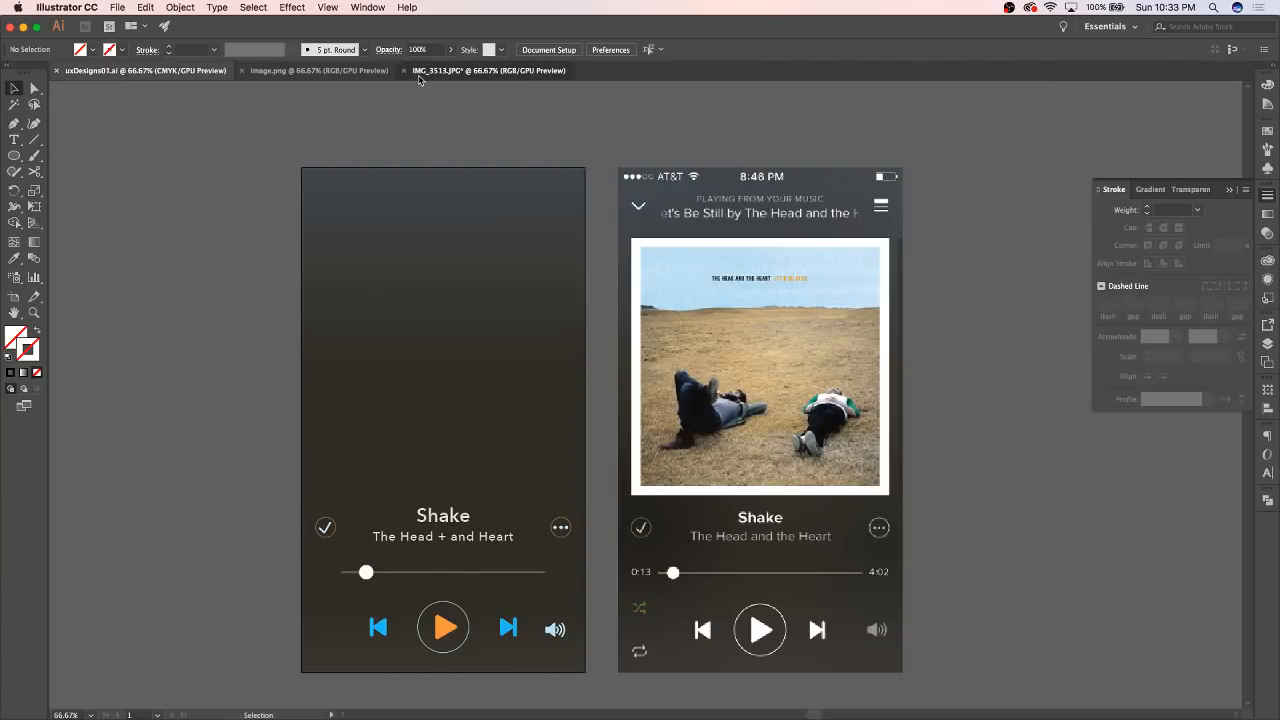
left_click(644, 416)
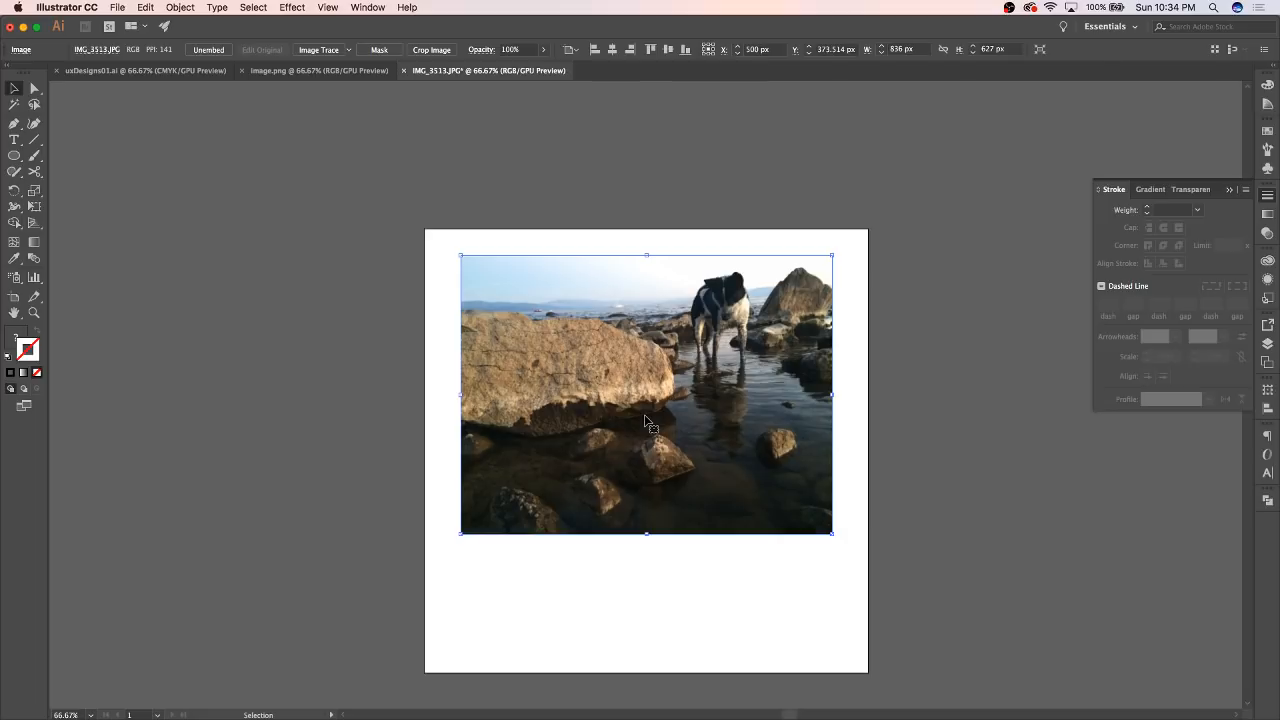
key("ctrl+Tab")
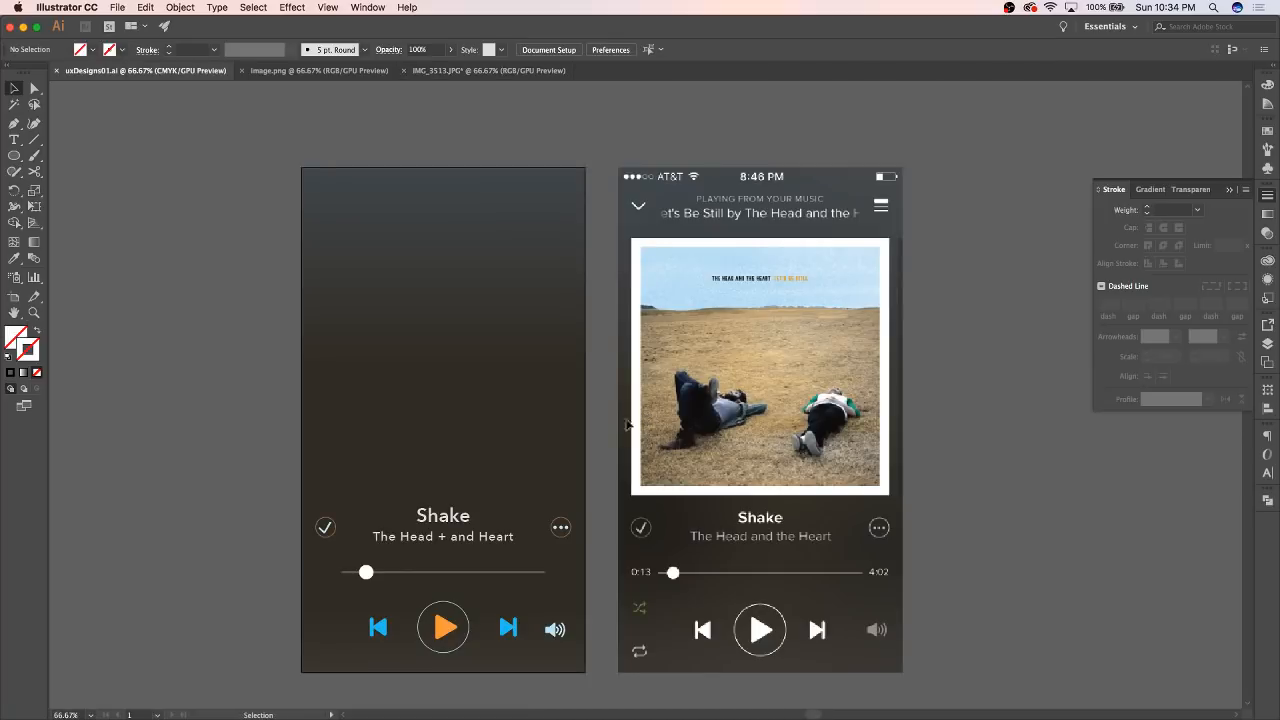
scroll(450, 415, "left", 1)
key("super+equal")
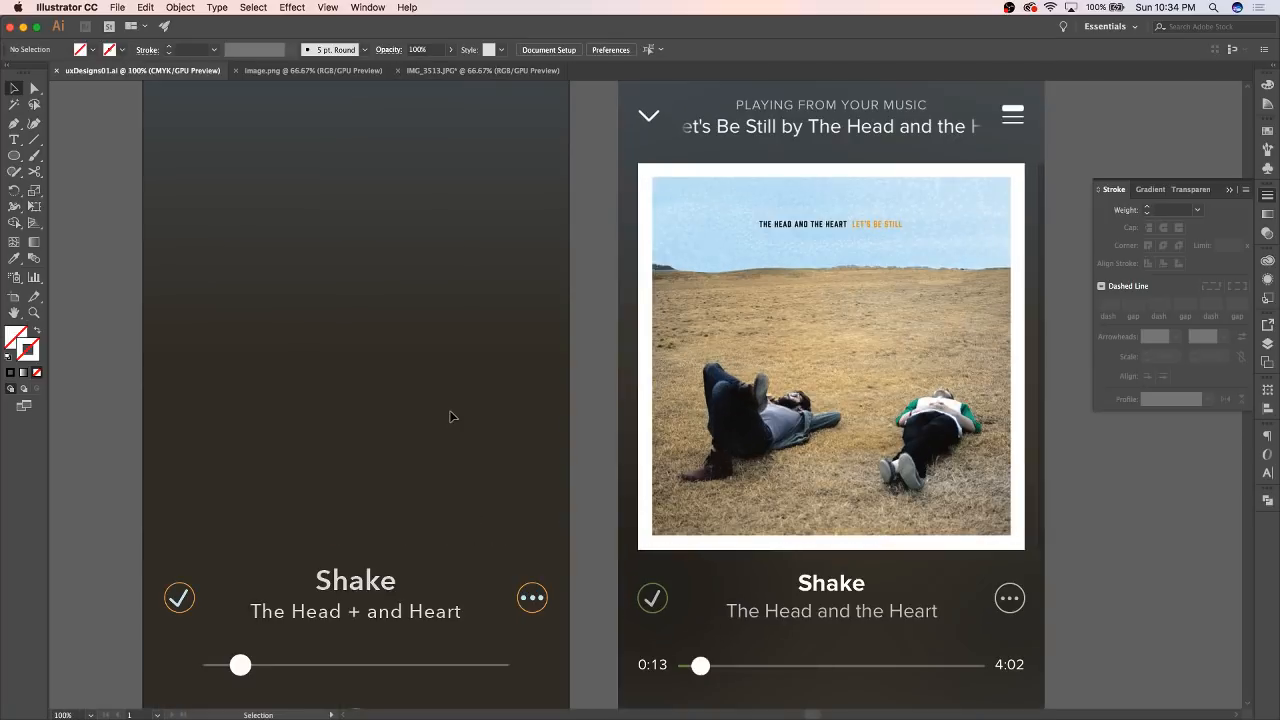
scroll(358, 438, "left", 3)
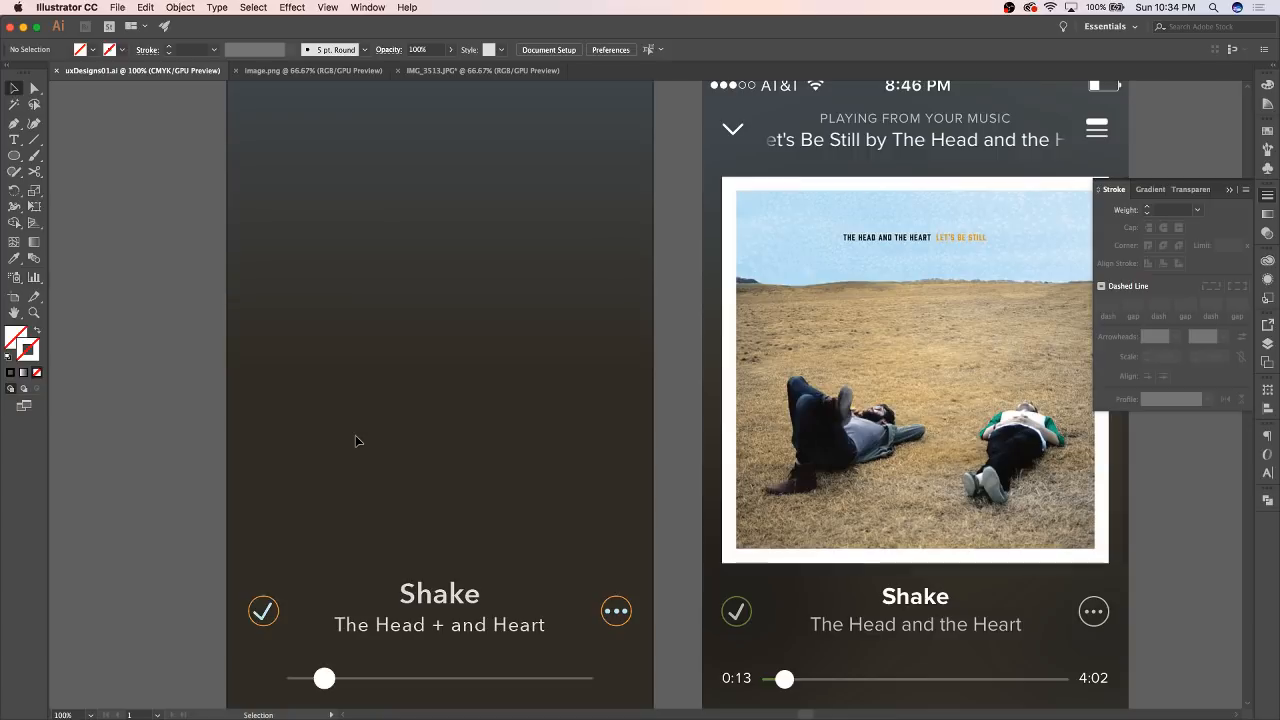
key("super+v")
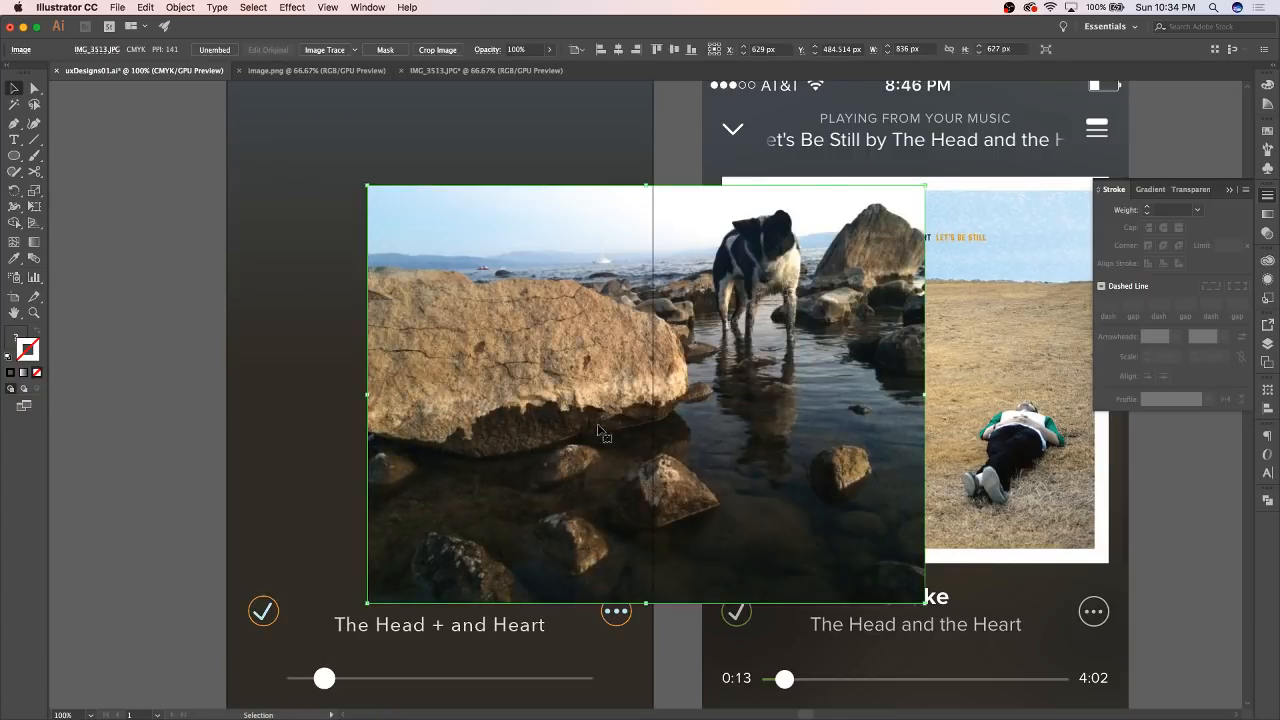
left_click_drag(605, 432, 496, 358)
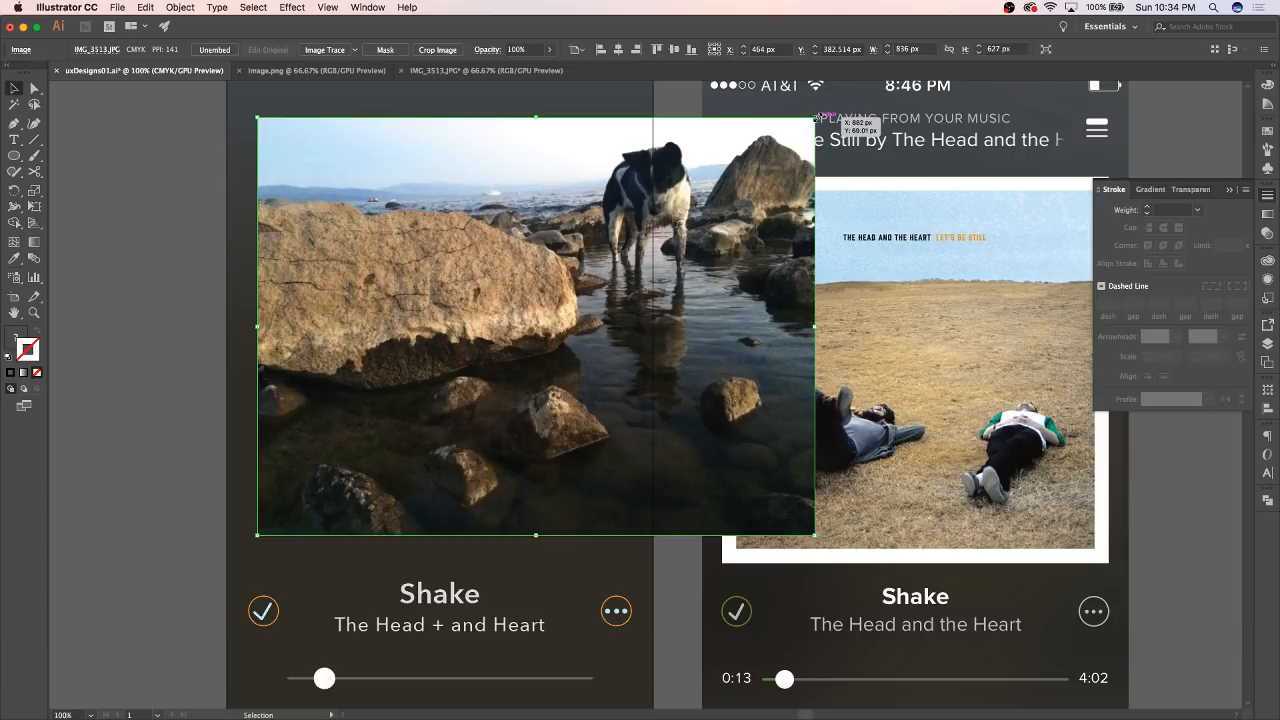
Step: Try to fit the photo inside the mockup by stretching its sides freely to about 552 × 587 px
left_click_drag(815, 118, 610, 233)
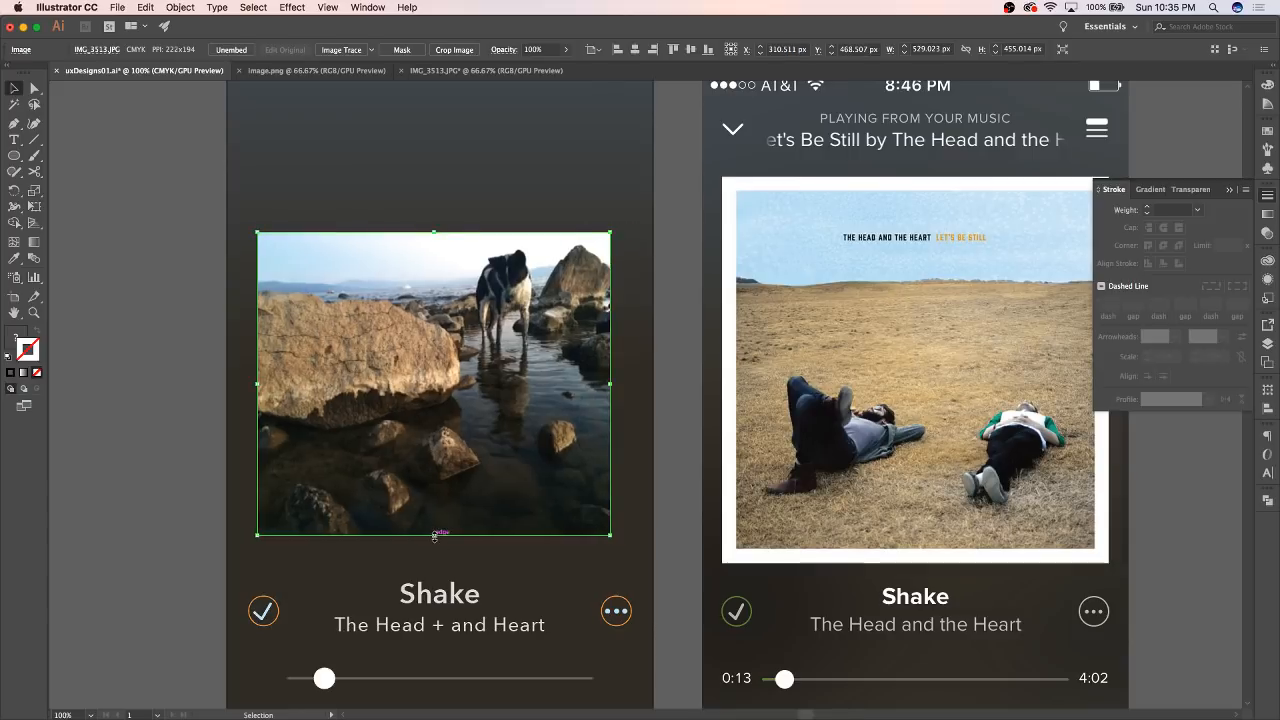
left_click_drag(434, 533, 434, 560)
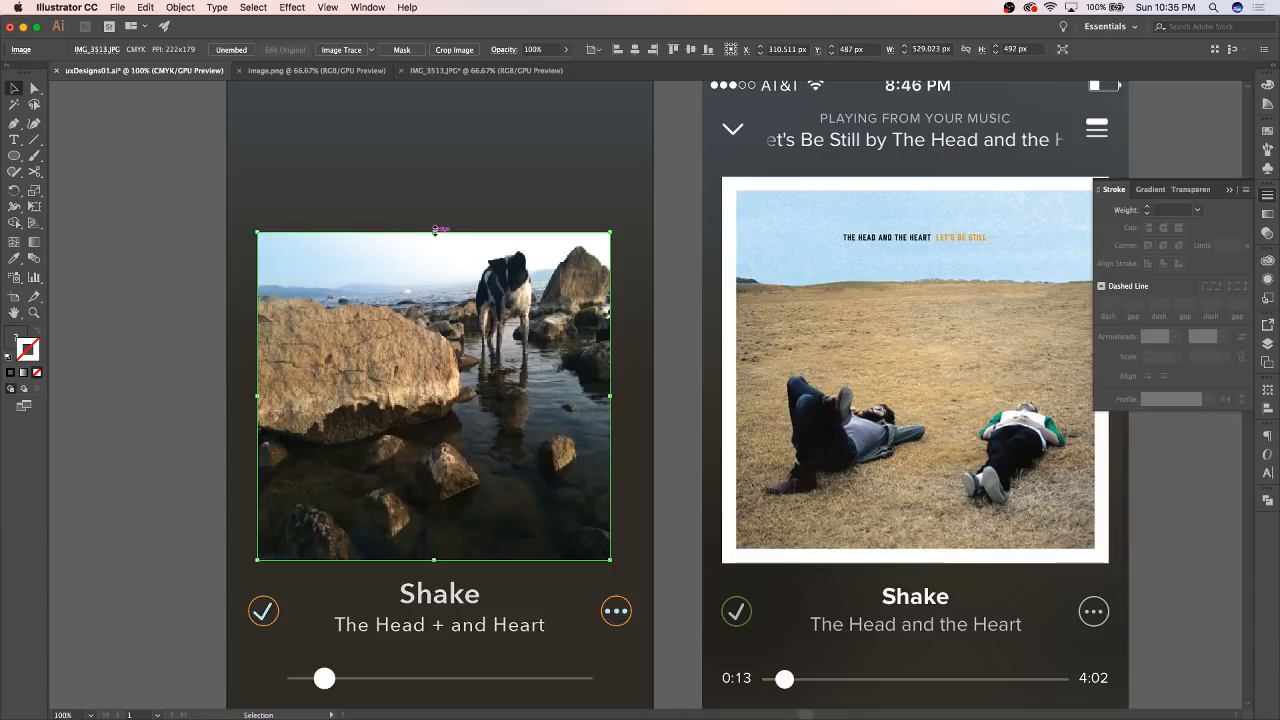
left_click_drag(434, 231, 446, 169)
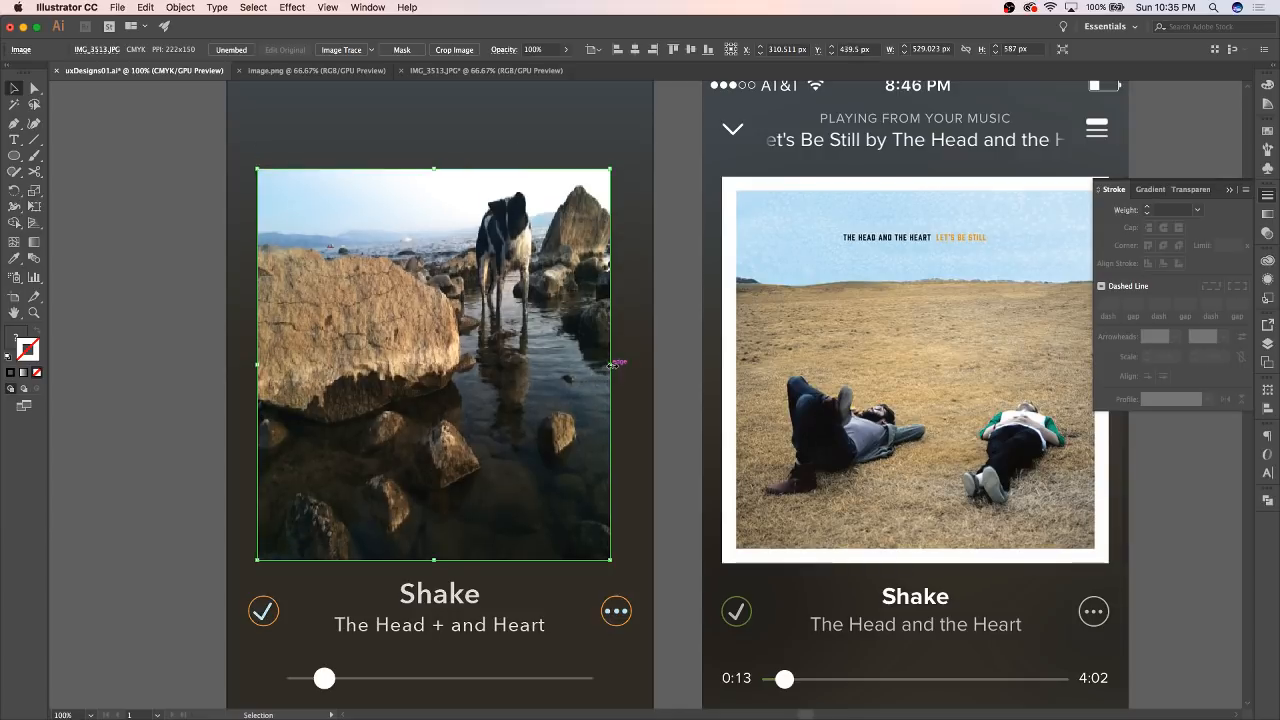
left_click_drag(611, 366, 623, 366)
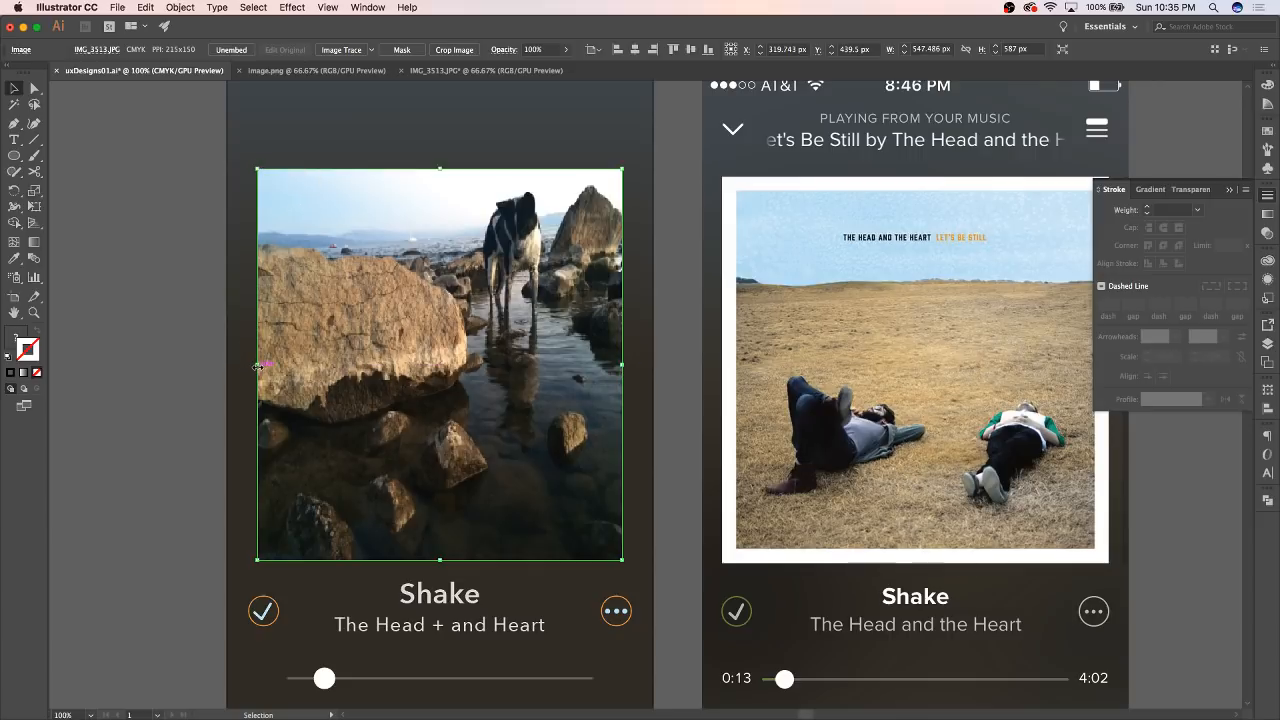
left_click_drag(257, 366, 254, 366)
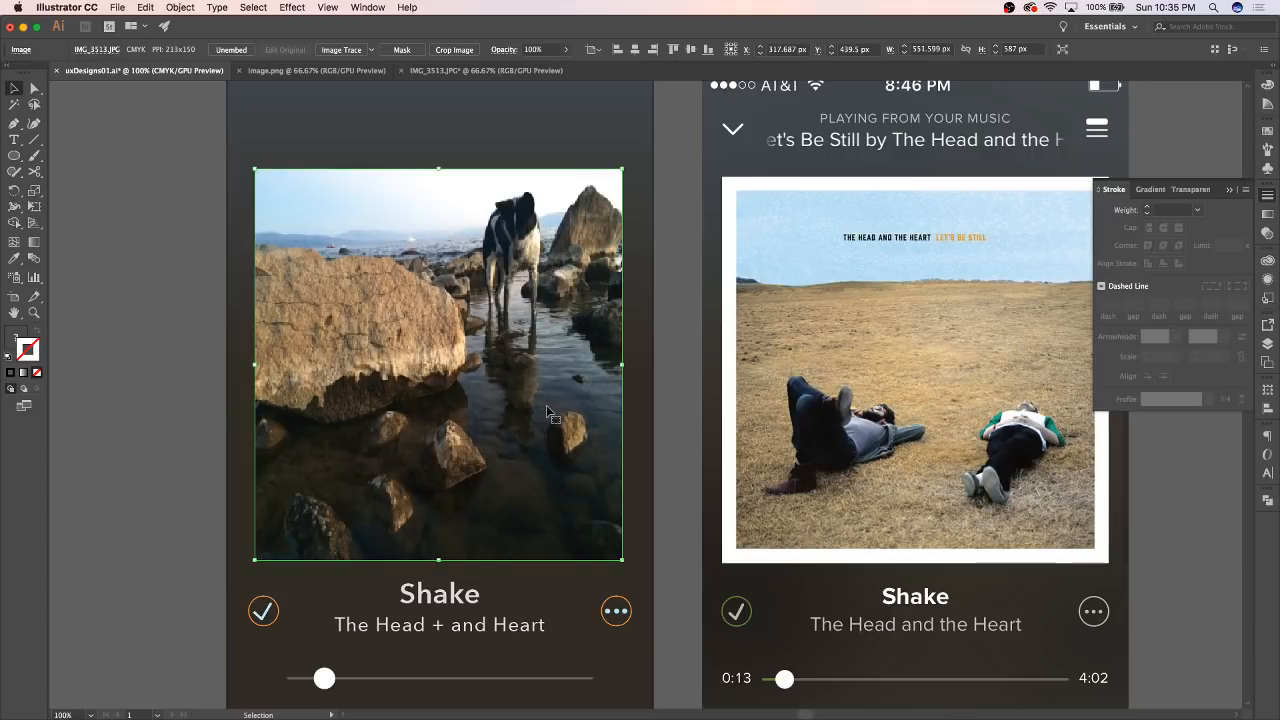
Step: Undo all the free resizing of the photo
key("a")
key("super+z")
key("super+z")
key("super+z")
key("super+z")
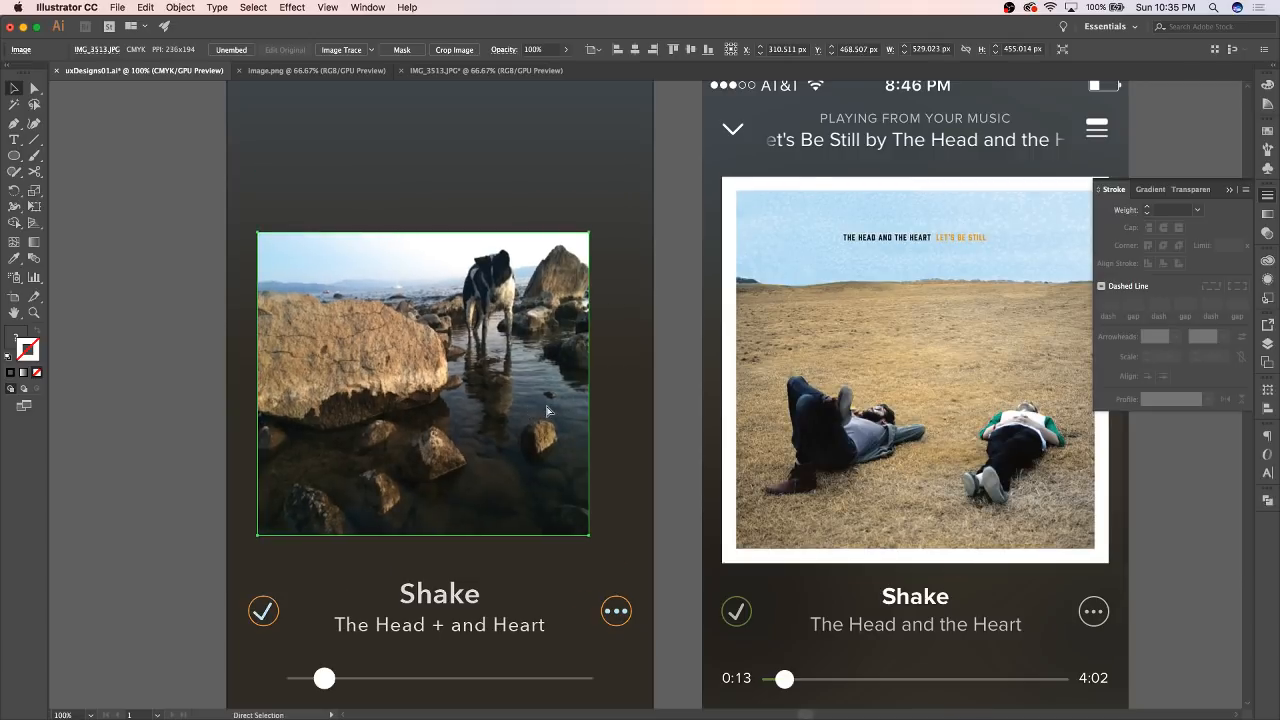
Step: Scale the photo down proportionally to about 762 × 572 px and deselect it
key("v")
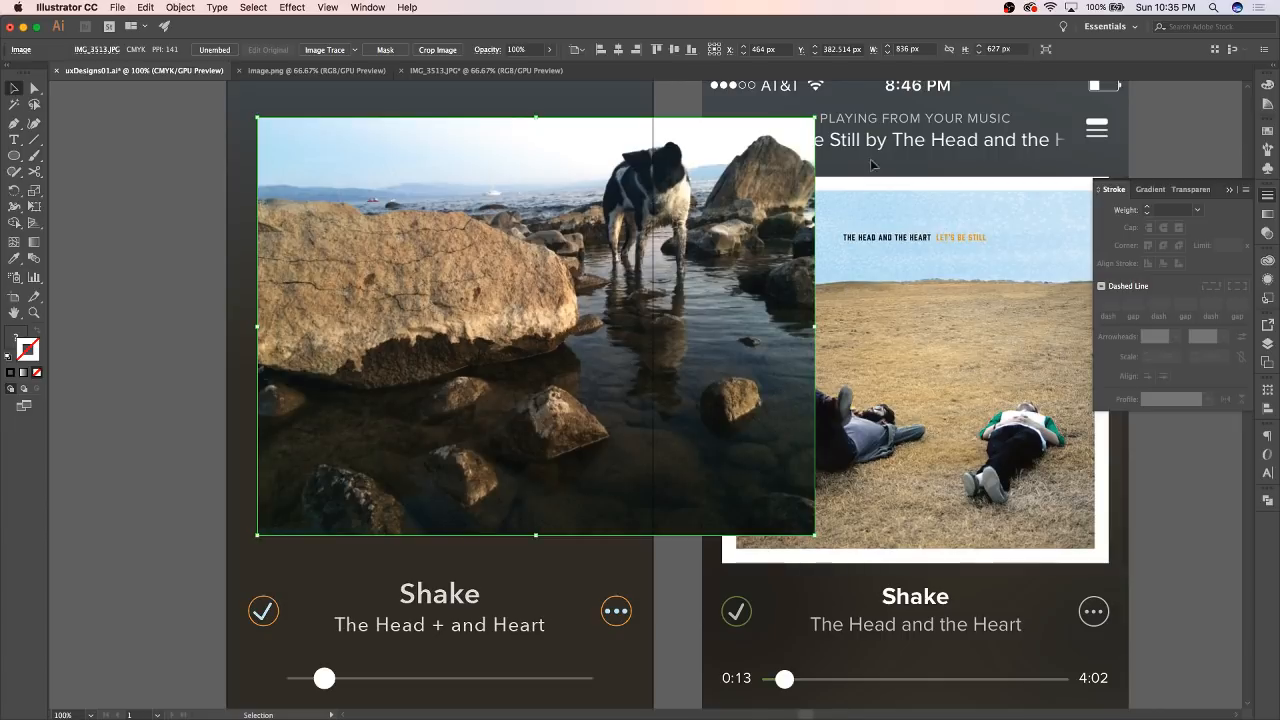
left_click_drag(814, 118, 765, 103)
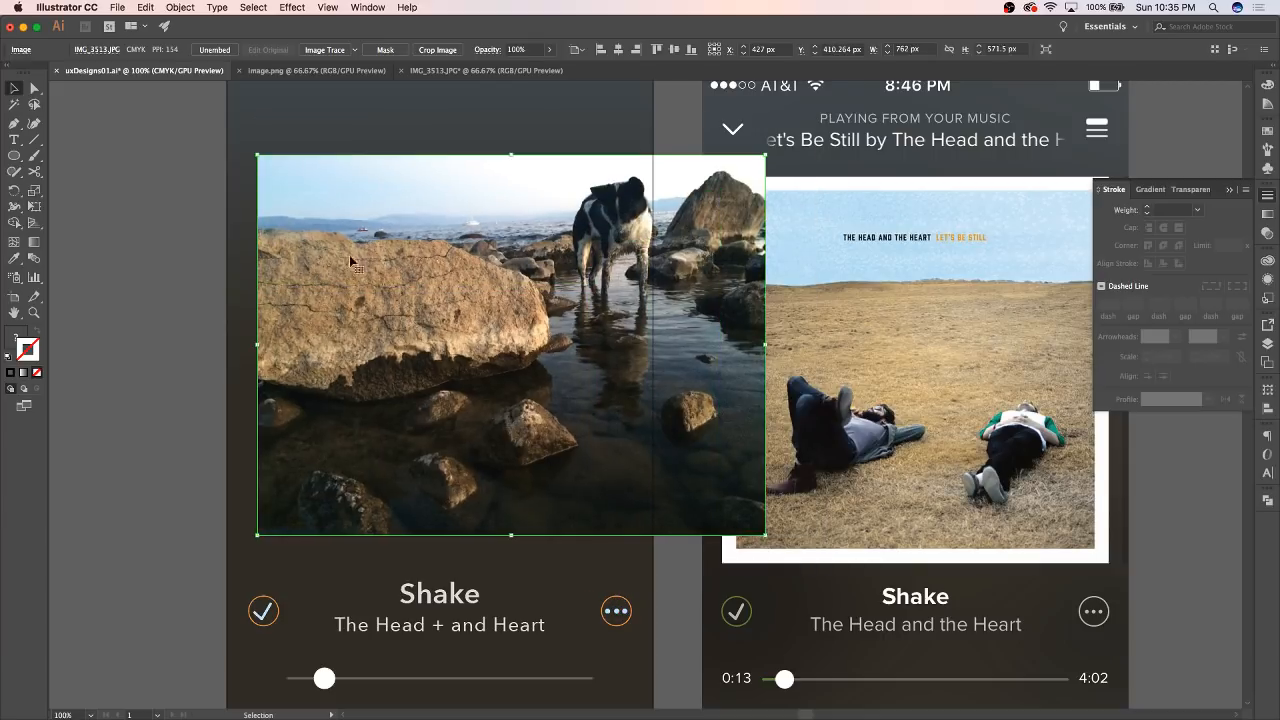
left_click(117, 256)
Step: Draw a 579 × 579 px square matching the reference album cover and move it over the photo in the mockup
scroll(179, 245, "down", 1)
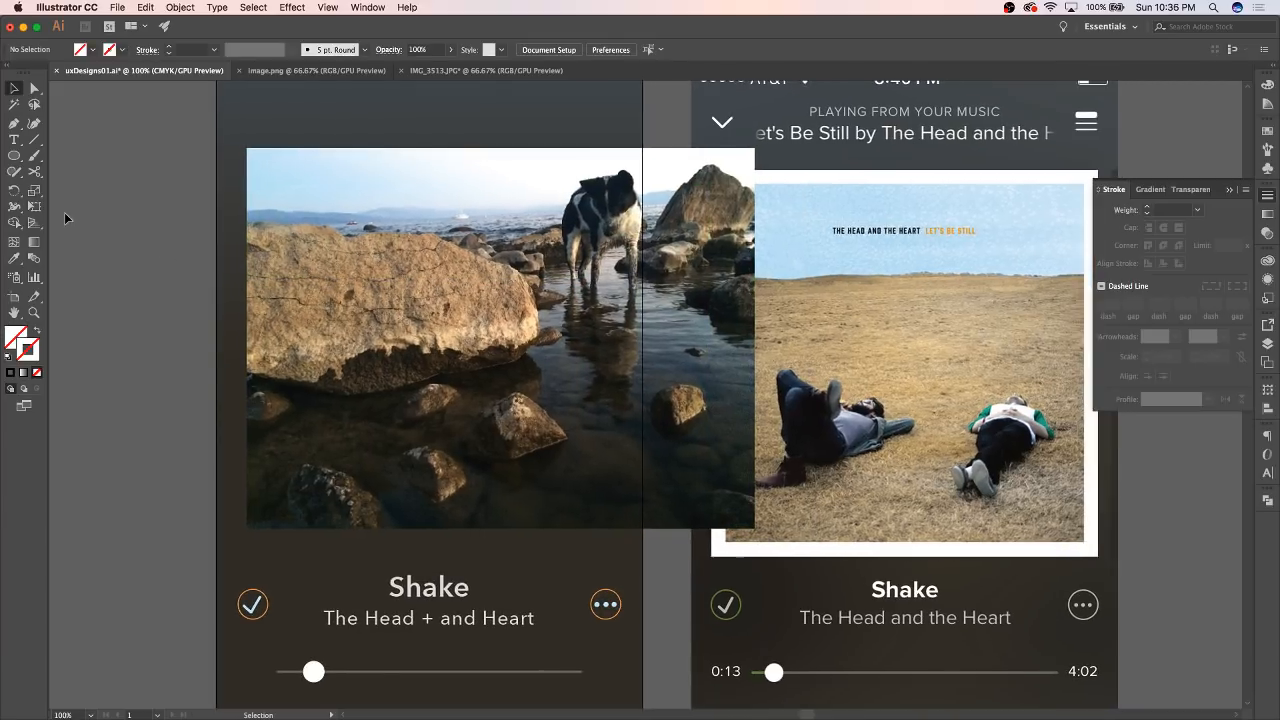
left_click_drag(14, 155, 60, 156)
scroll(580, 295, "right", 3)
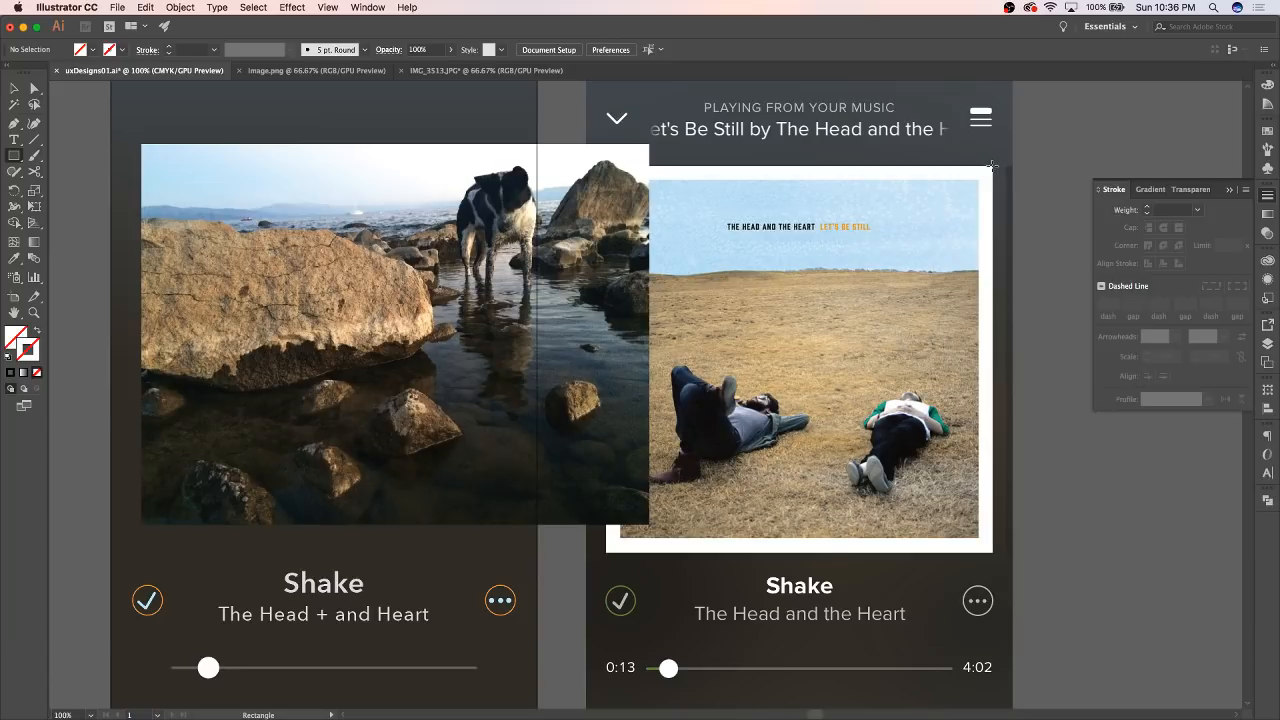
left_click_drag(992, 165, 606, 551)
key("v")
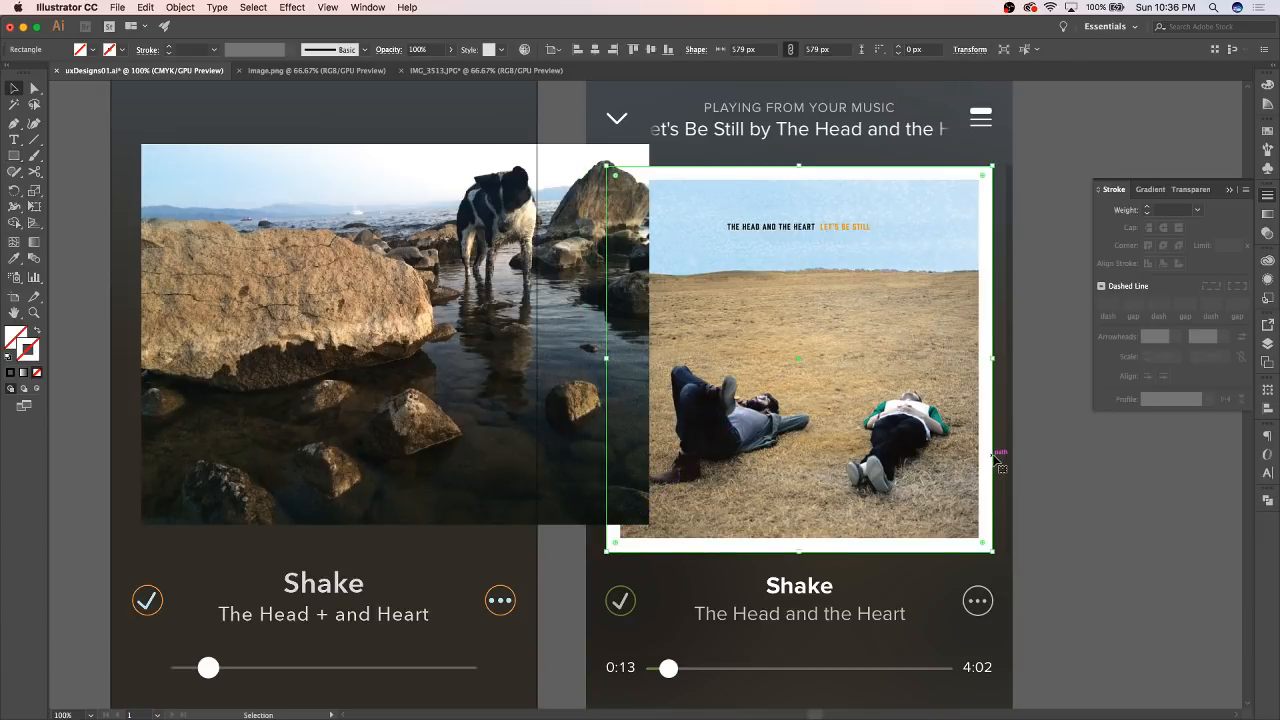
left_click_drag(995, 457, 518, 414)
scroll(477, 238, "left", 5)
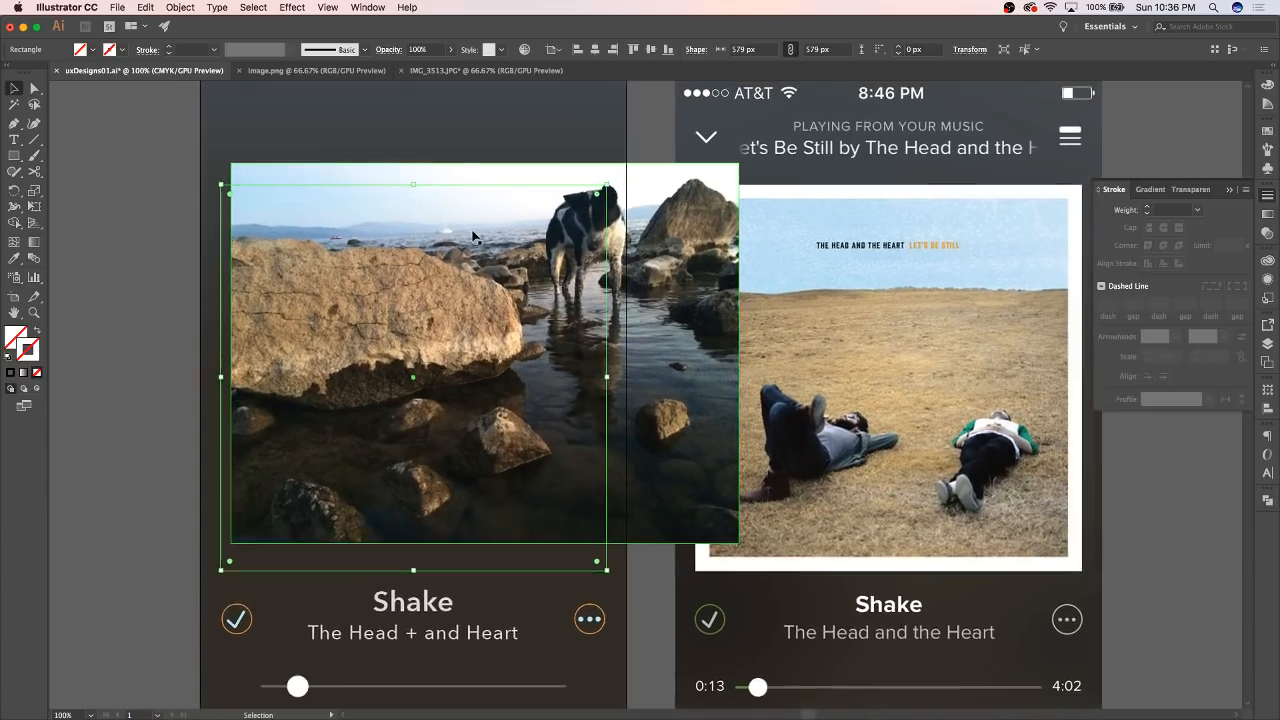
Step: Move the photo and the square to a new layer named images, in the same position, and lock the buttons layer
left_click(150, 180)
left_click_drag(164, 156, 326, 311)
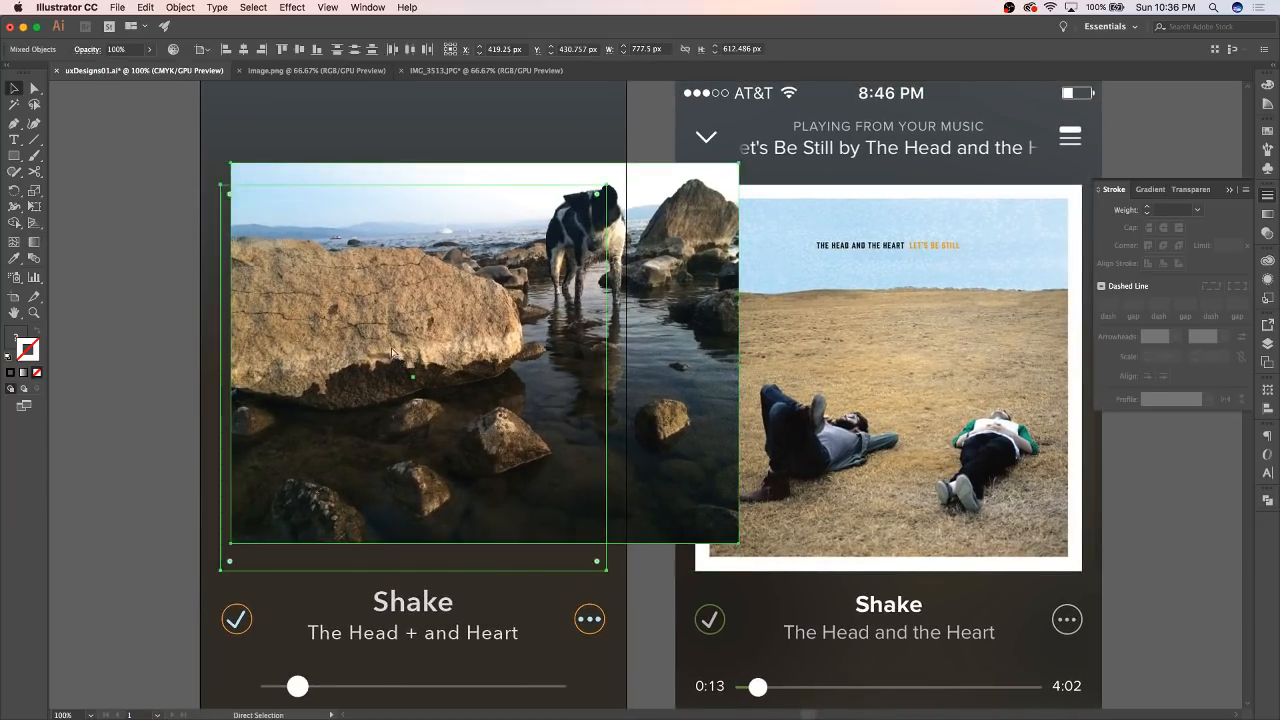
key("Delete")
left_click(1267, 343)
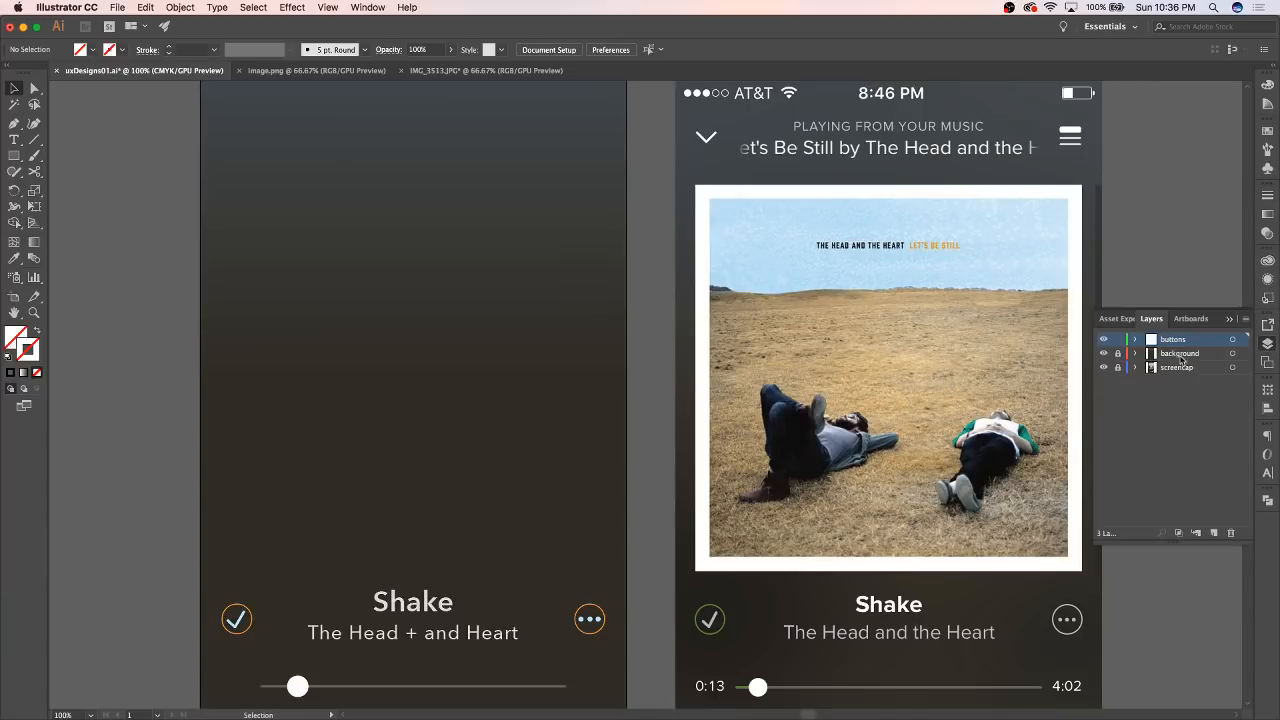
left_click(1213, 533)
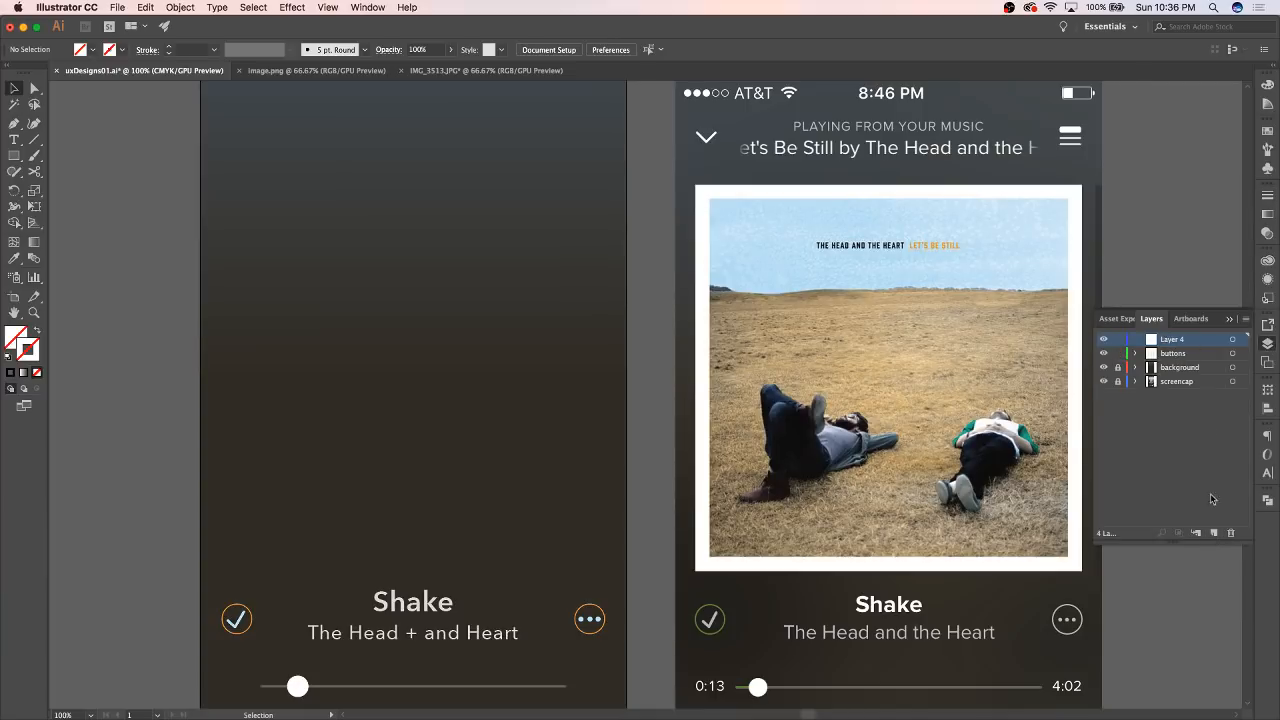
double_click(1184, 340)
type("images")
key("Return")
key("super+v")
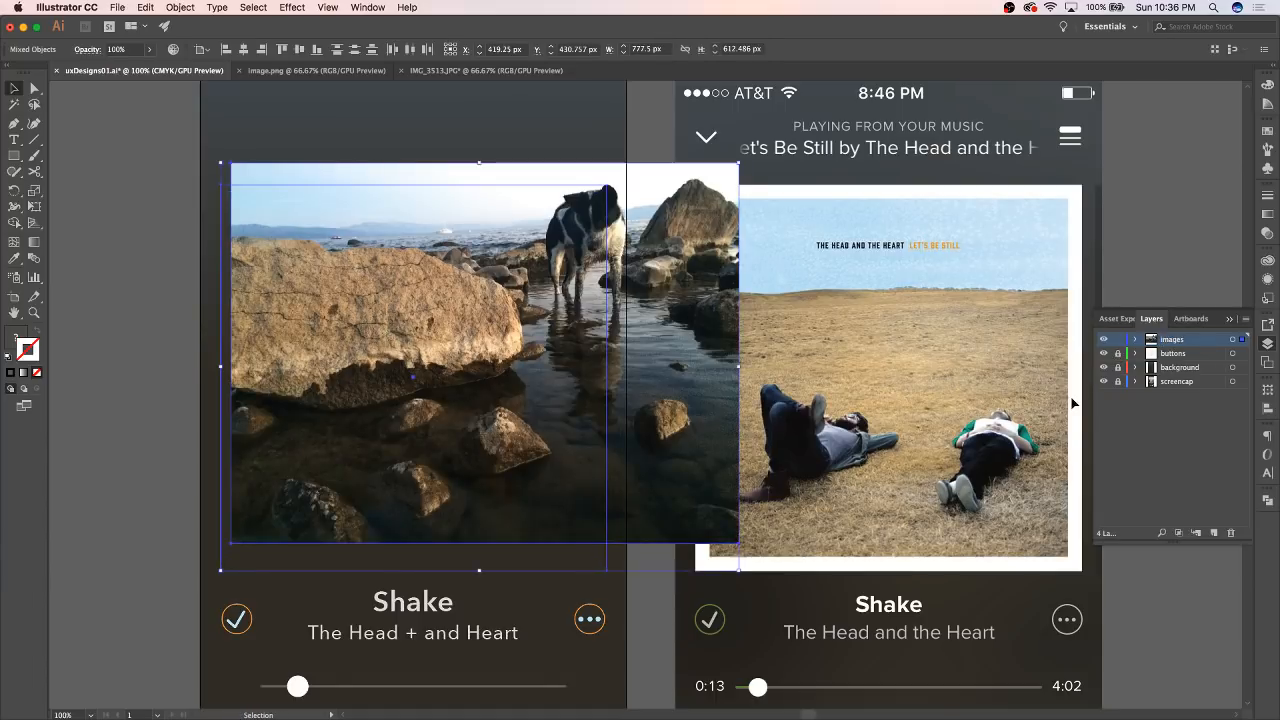
Step: Apply a white stroke to the 579 × 579 px square over the photo and deselect it
left_click(166, 167)
key("m")
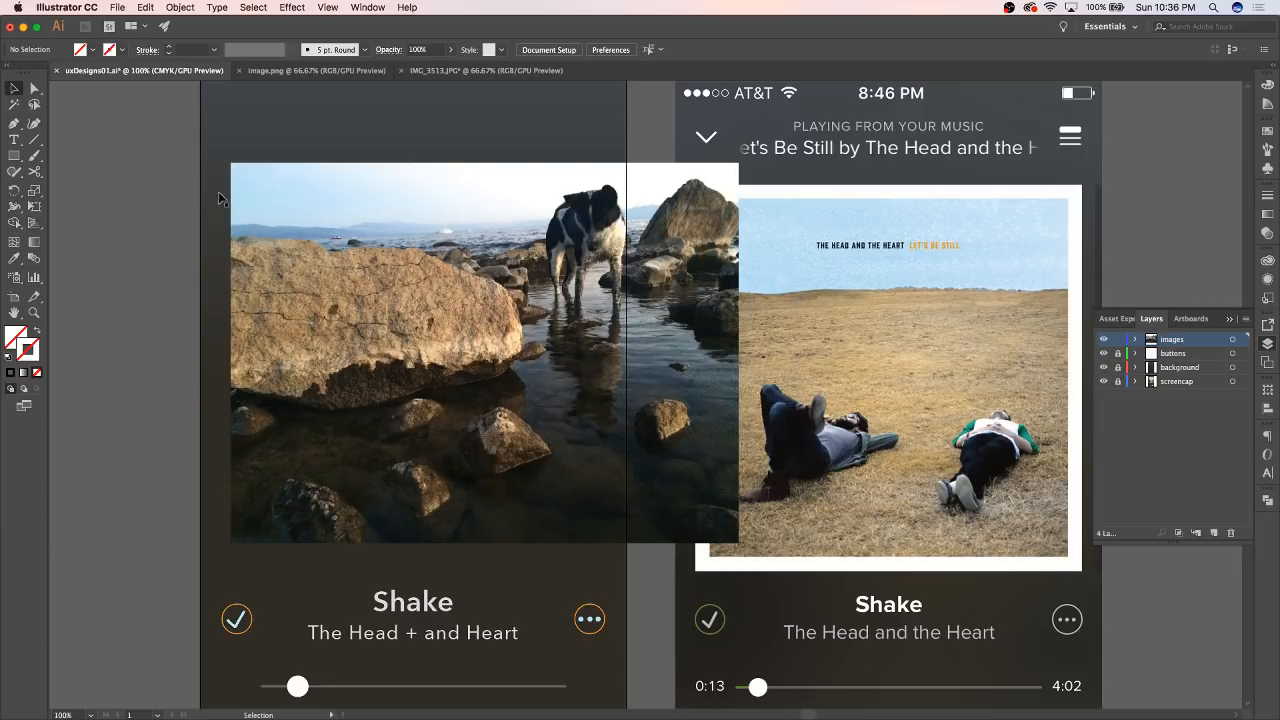
left_click_drag(220, 184, 607, 571)
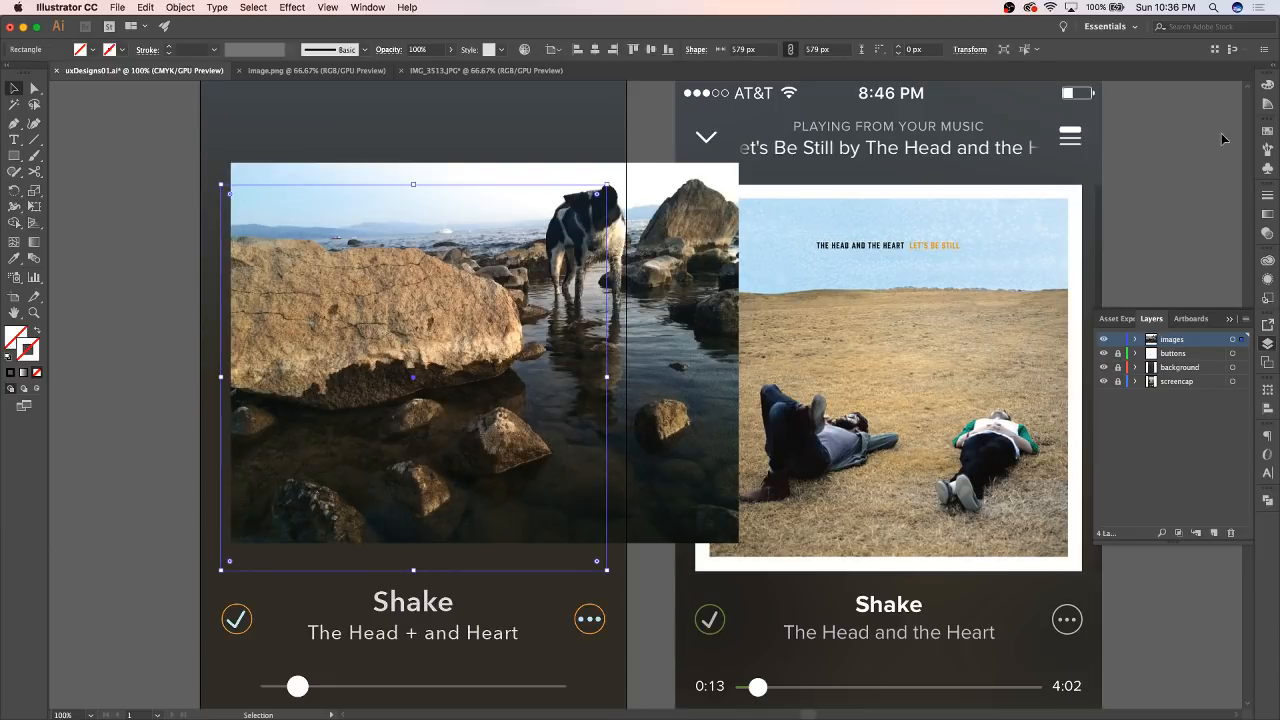
left_click(1267, 85)
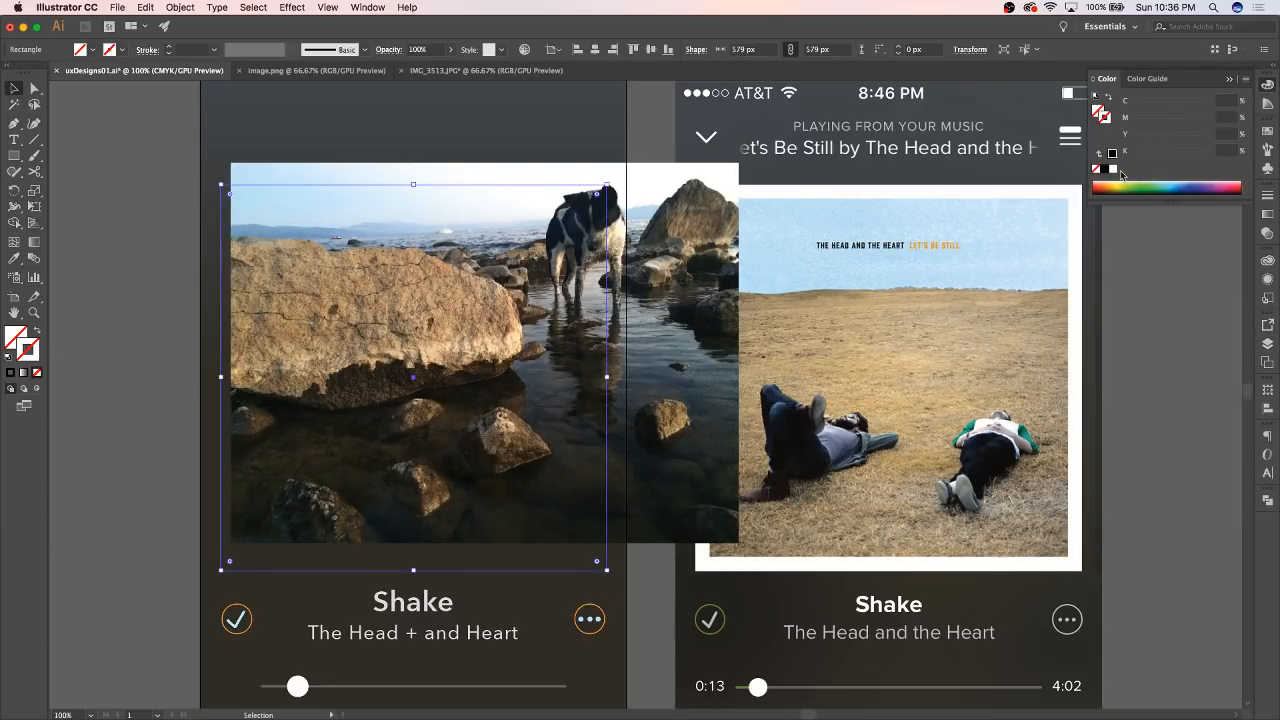
left_click(1113, 169)
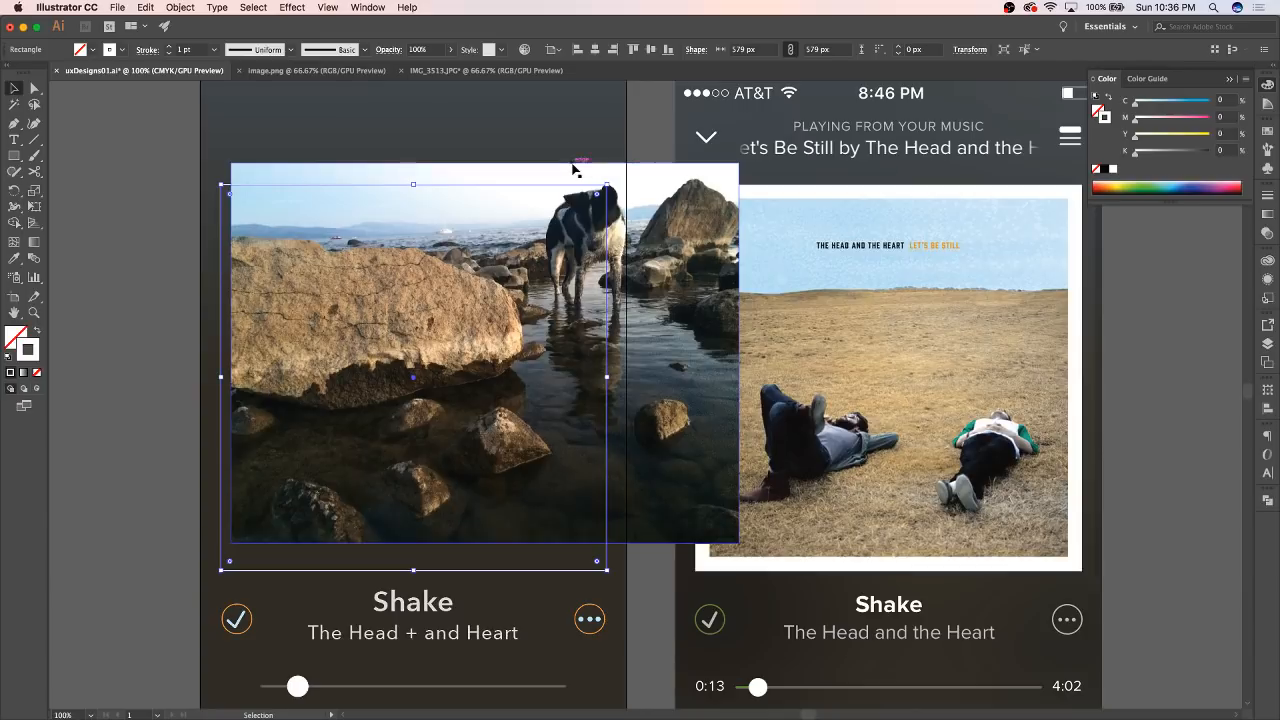
left_click(146, 191)
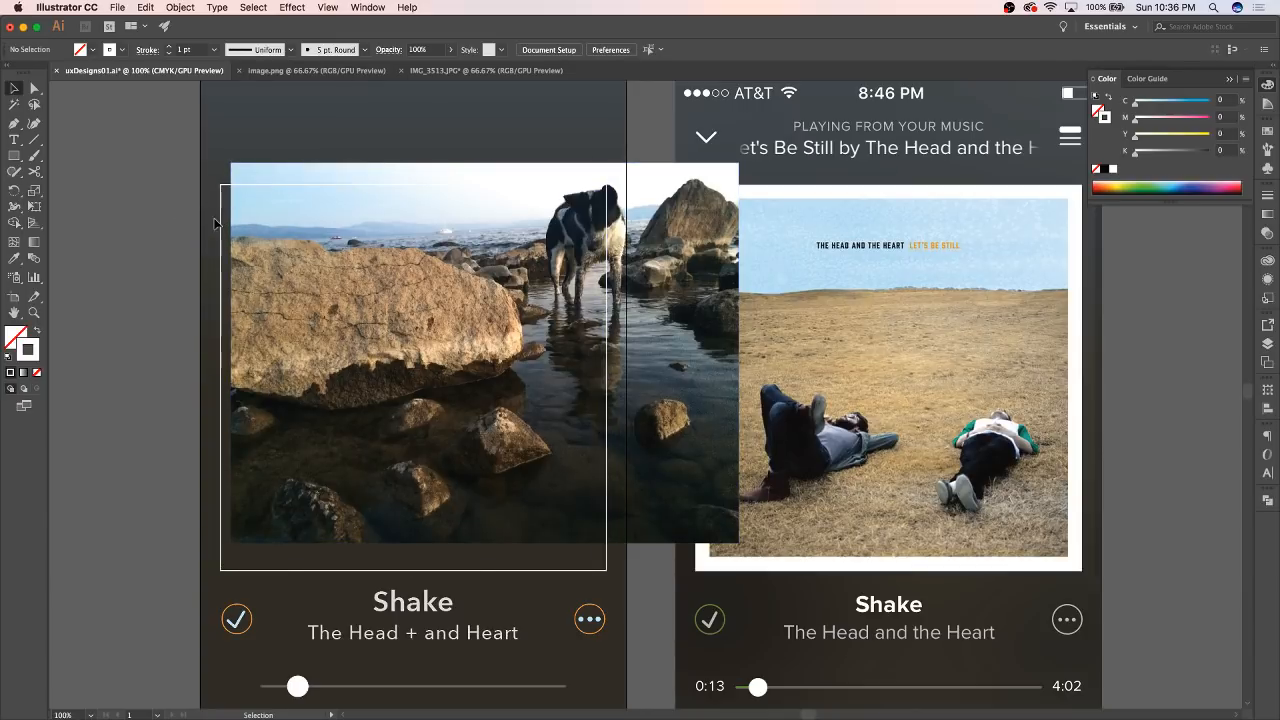
Step: Move the photo behind the square to X 381 px, Y about 431 px, lining its left edge up with the artboard's left edge
left_click(35, 347)
left_click(221, 222)
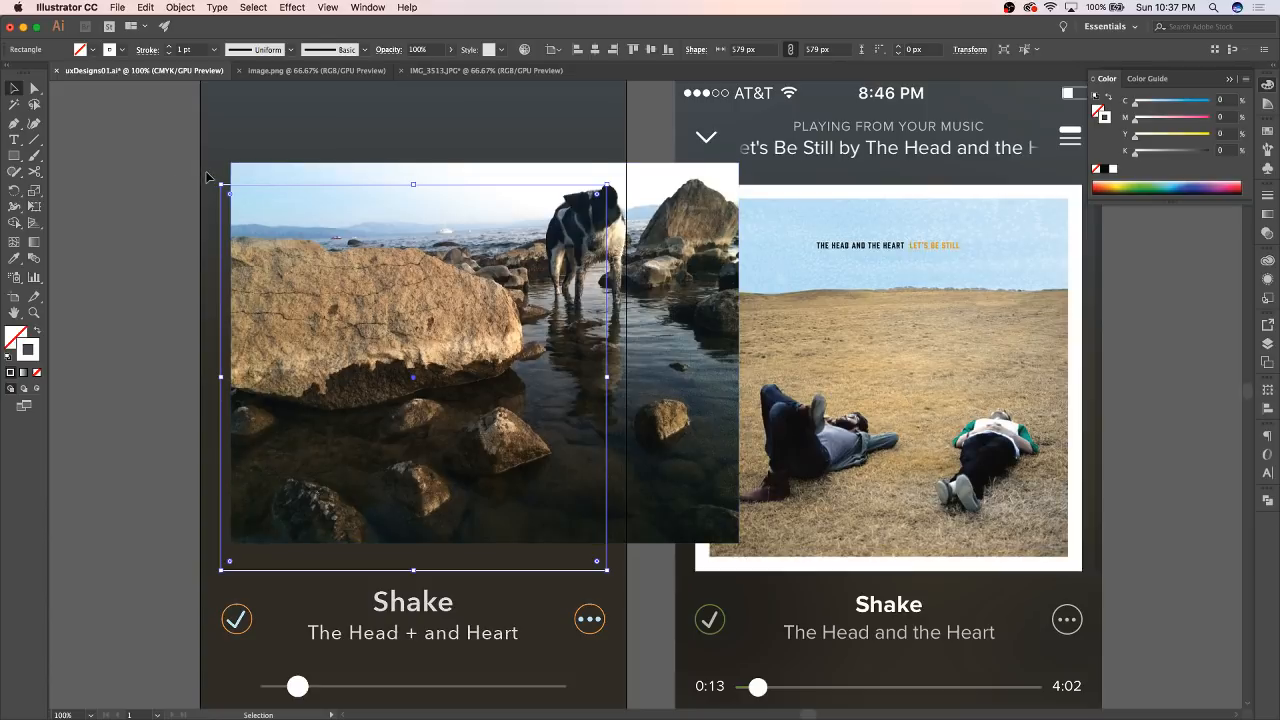
left_click(331, 200)
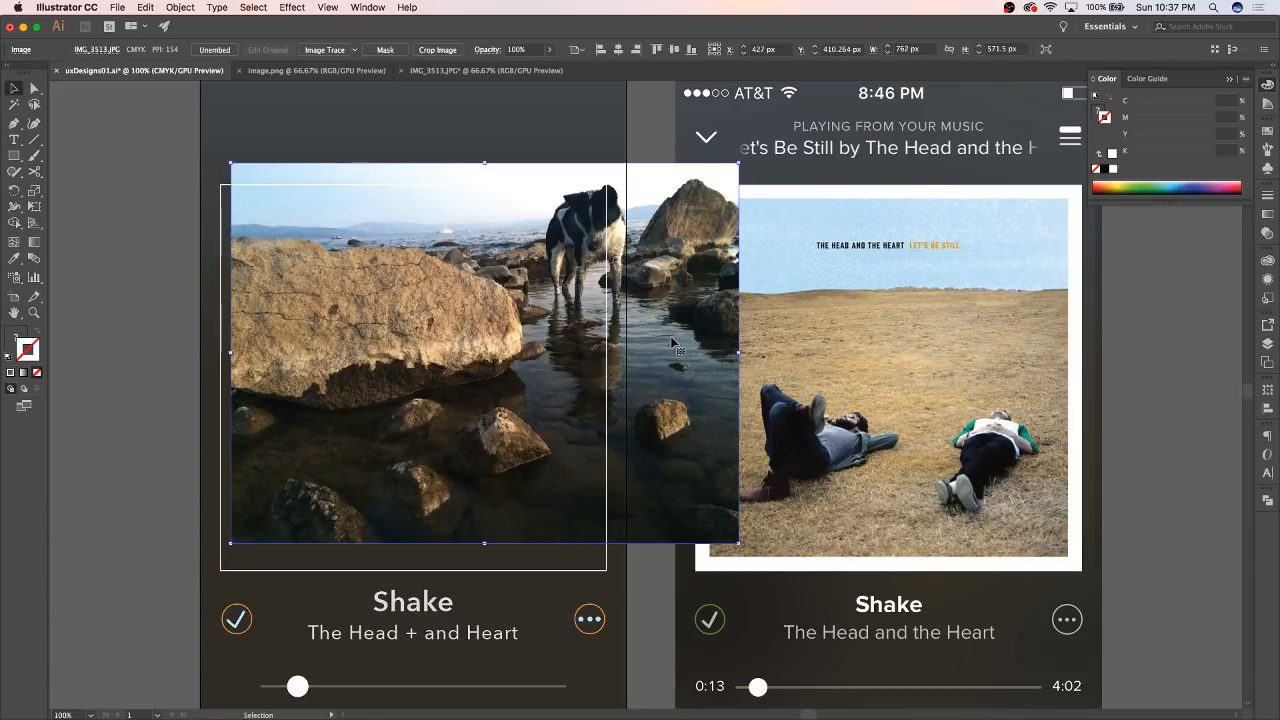
left_click_drag(672, 345, 636, 349)
left_click_drag(639, 368, 643, 360)
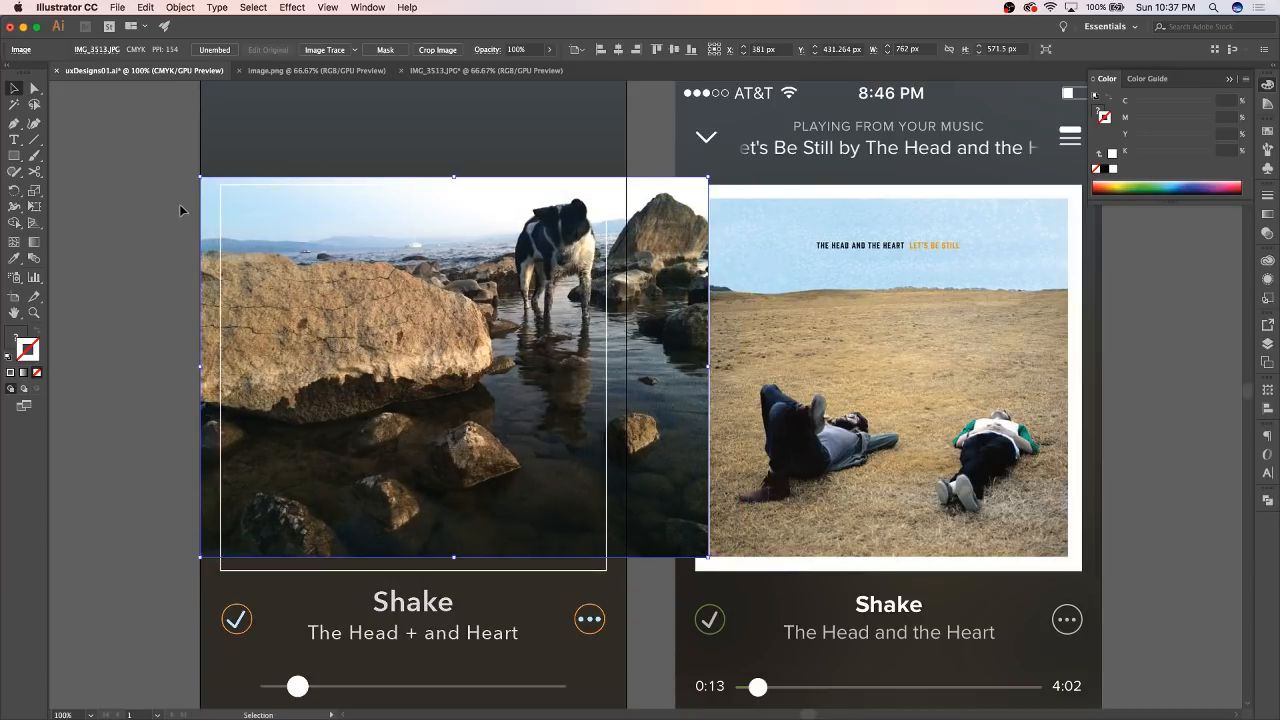
Step: Enlarge the photo proportionally from its upper-left corner to about 811 × 608 px so it extends past the square's lower edge
left_click(221, 208)
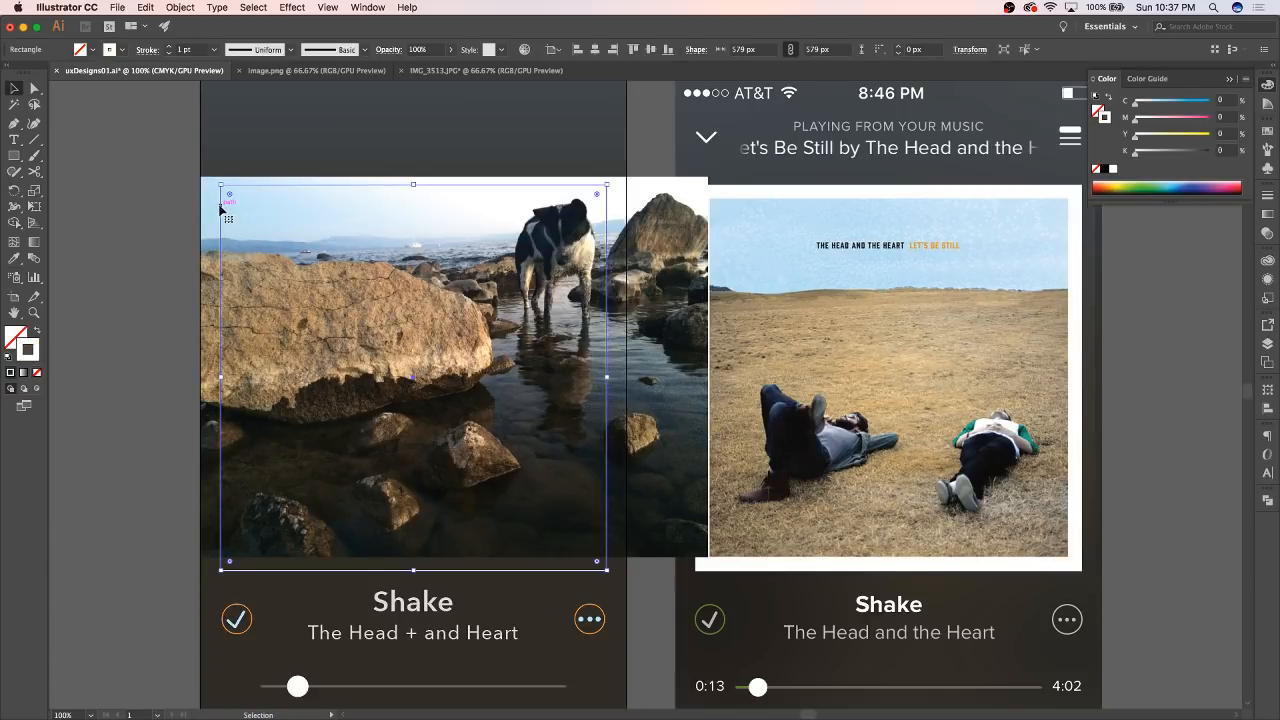
left_click(212, 222)
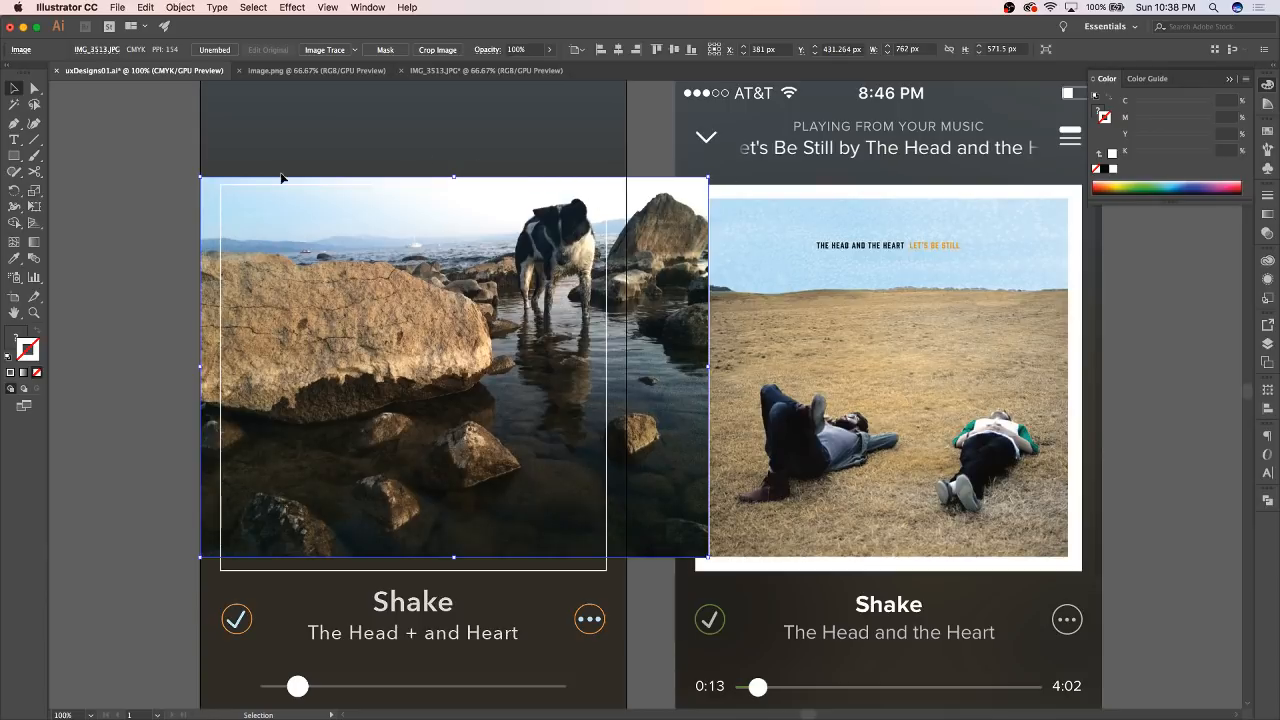
key("super+equal")
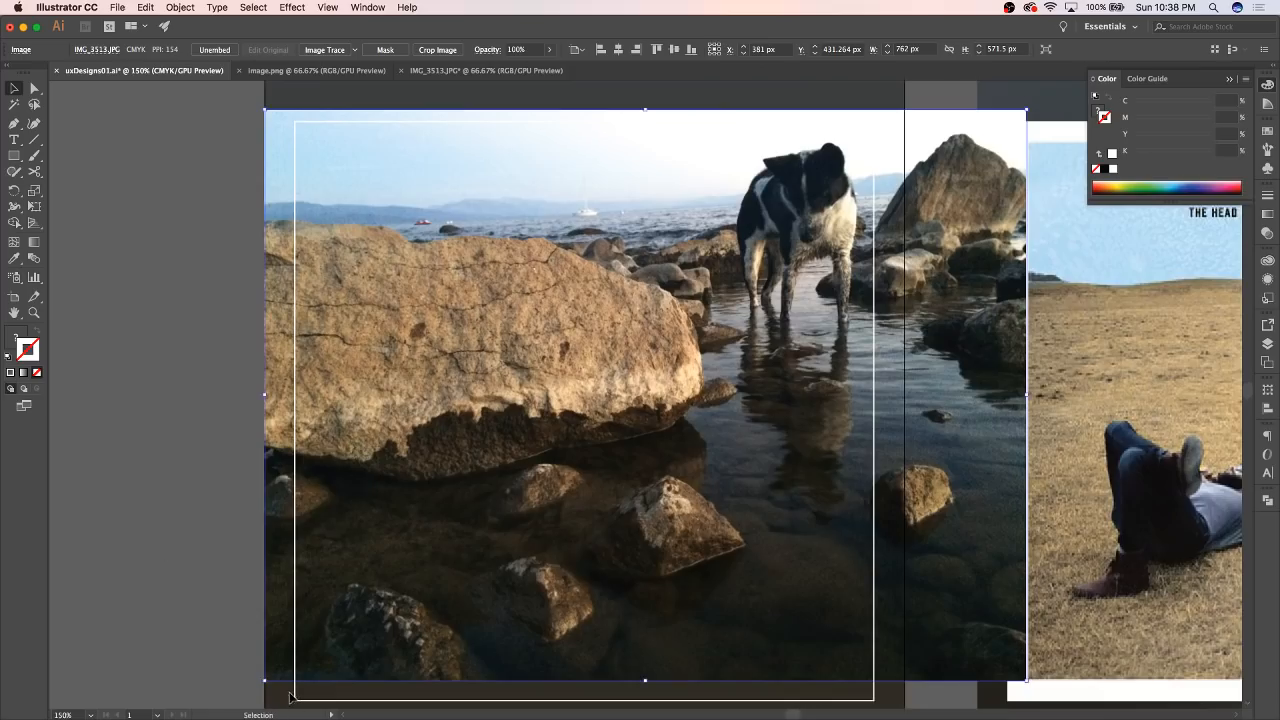
scroll(357, 648, "down", 3)
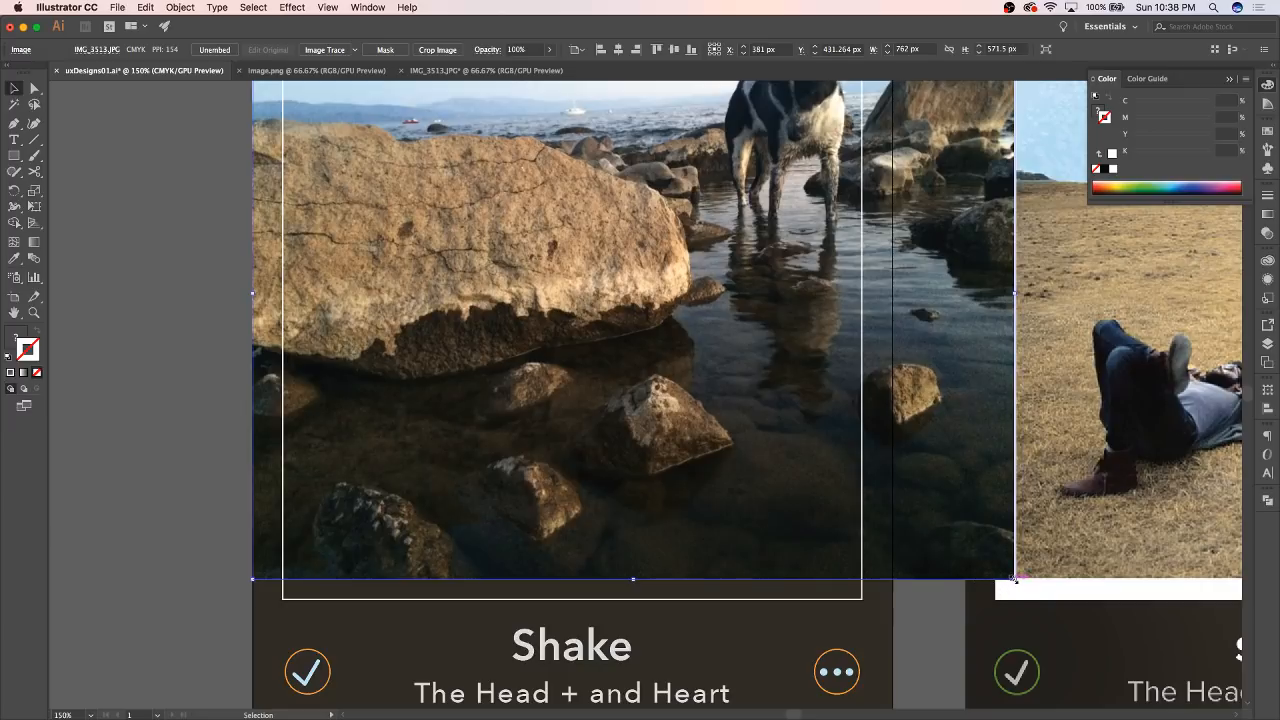
left_click_drag(1015, 578, 1066, 618)
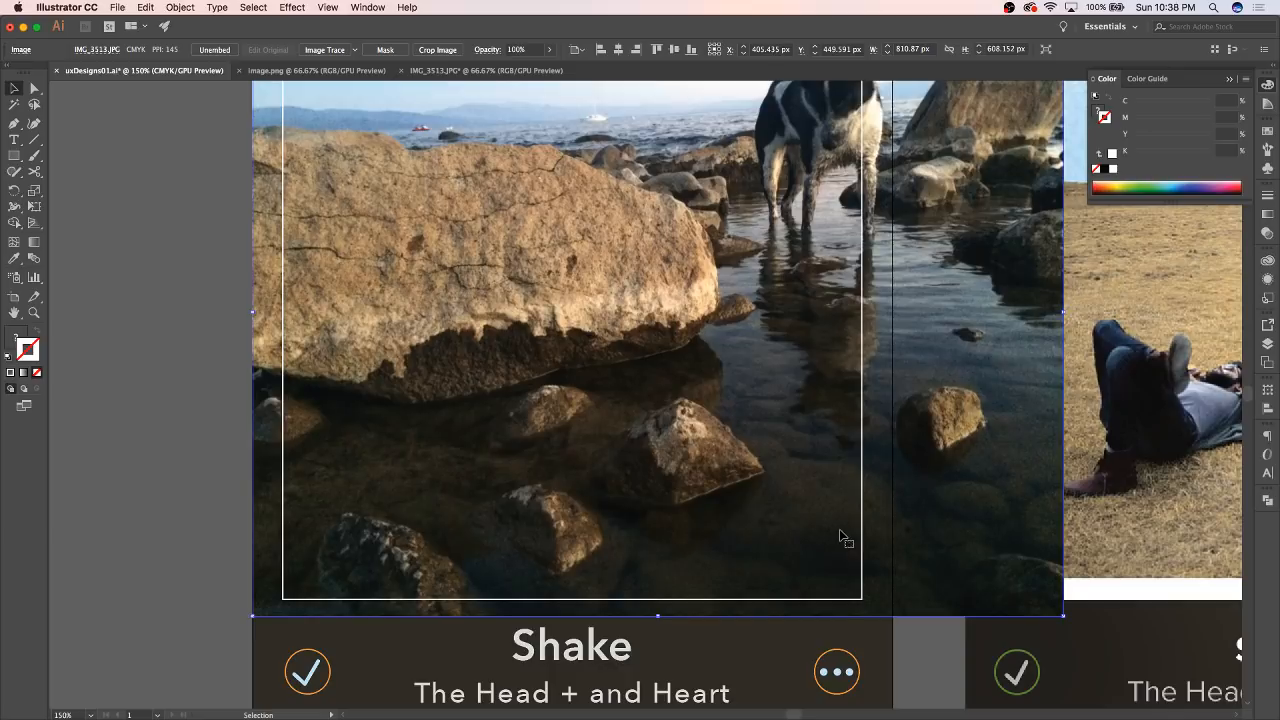
scroll(773, 469, "up", 5)
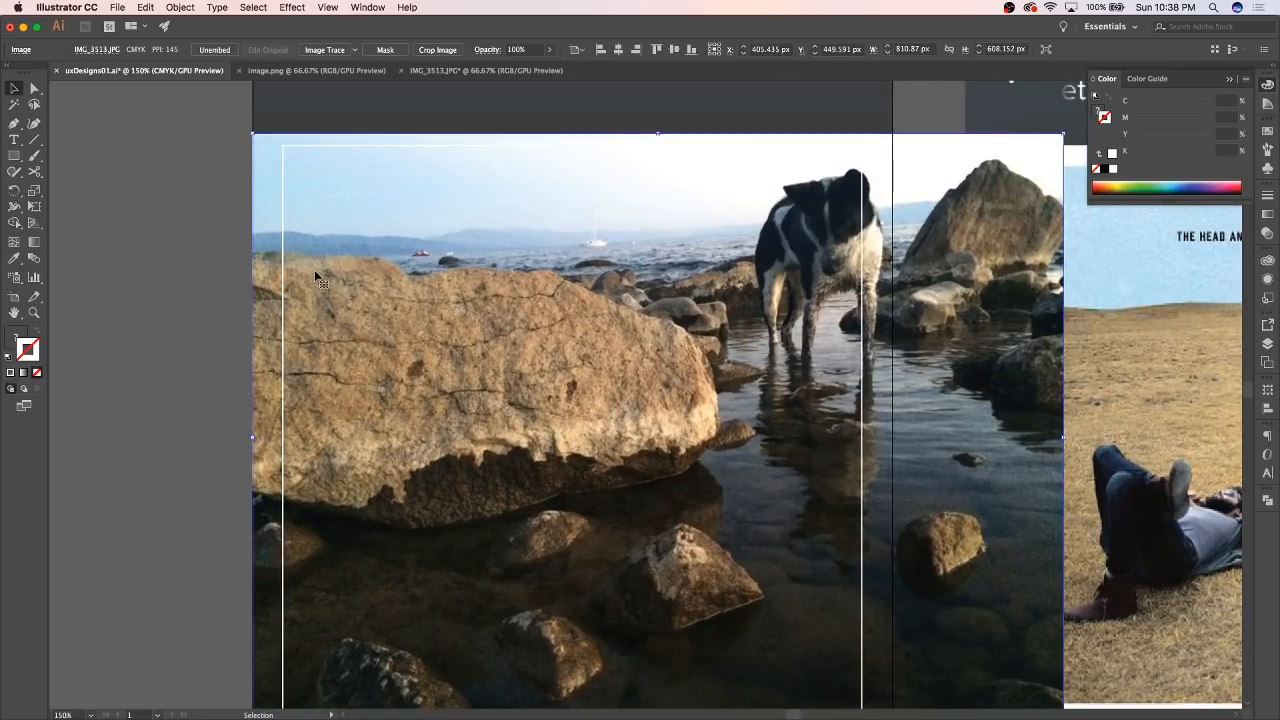
Step: Swap the square's fill and stroke, giving it a white fill and no outline
left_click(284, 278)
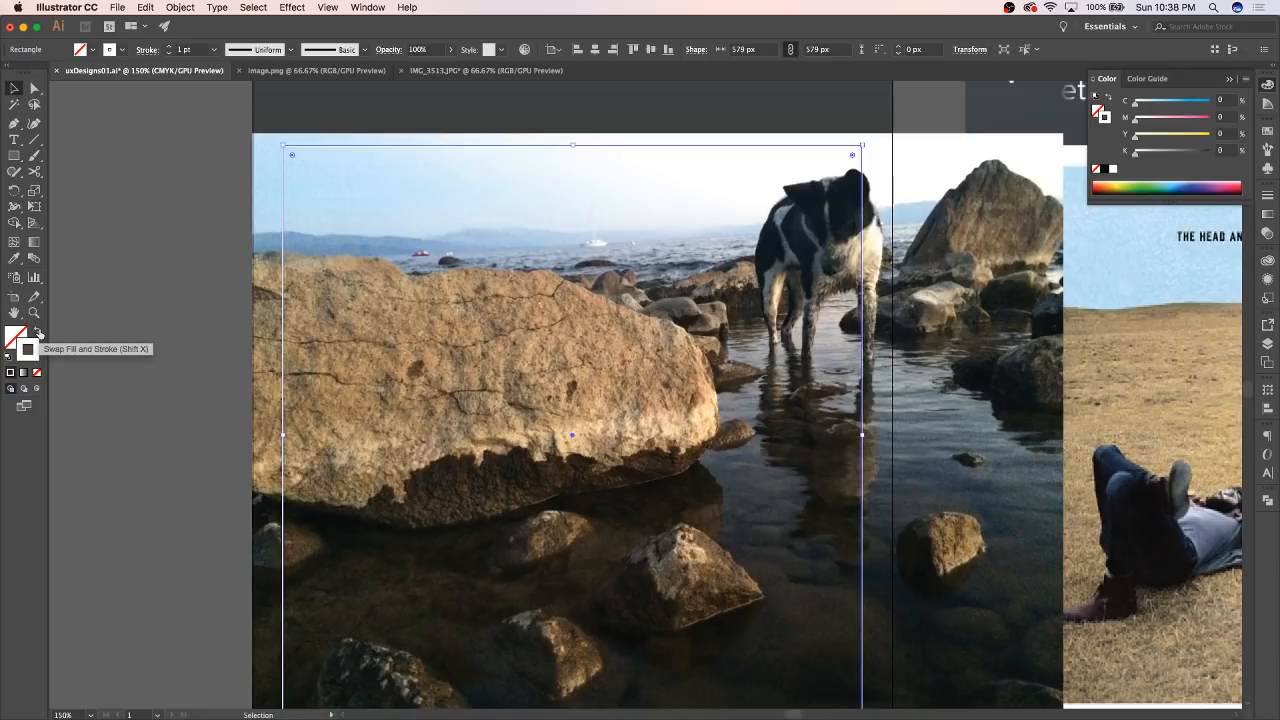
left_click(38, 333)
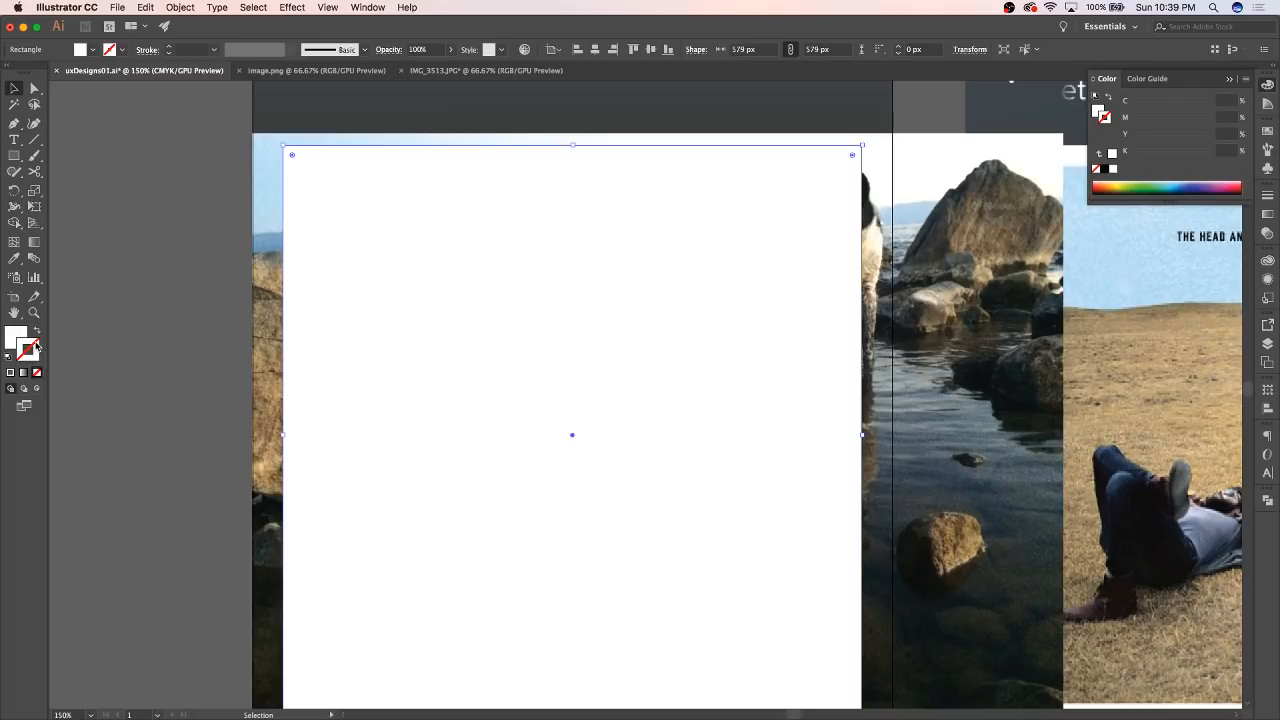
left_click(17, 336)
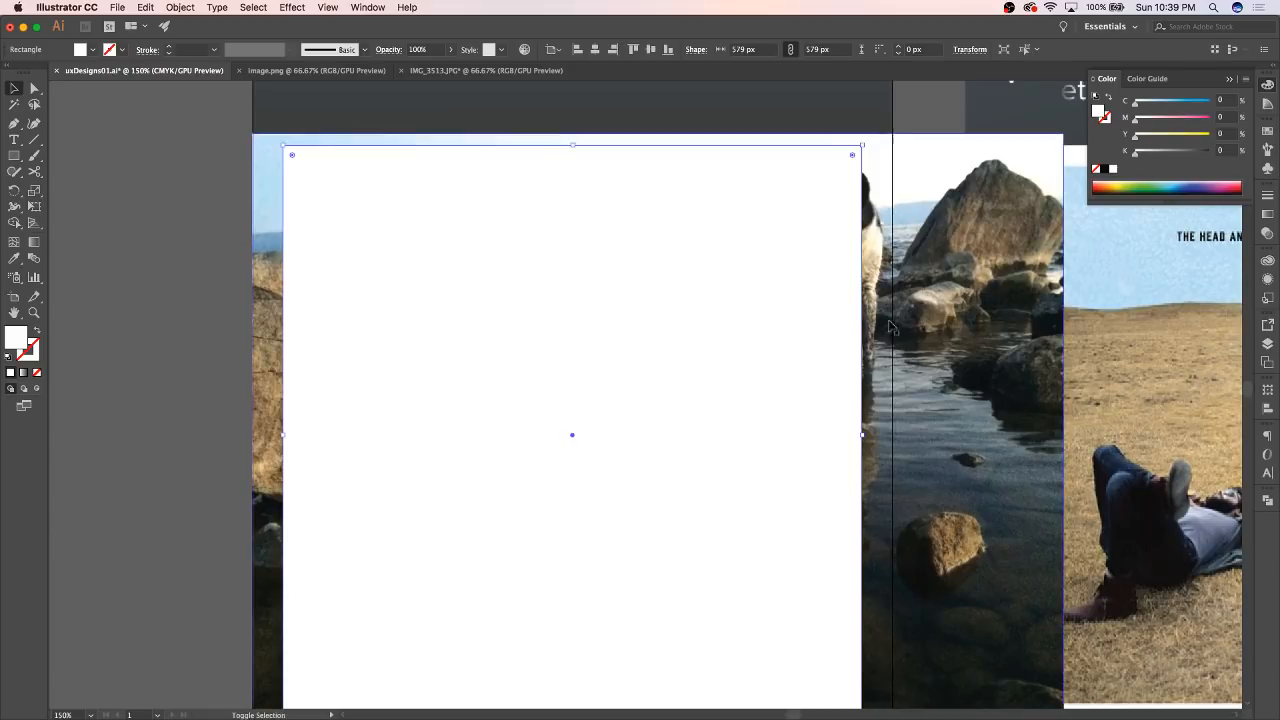
Step: Make a clipping mask from the white square and the photo, and deselect the result
left_click(915, 338, "shift")
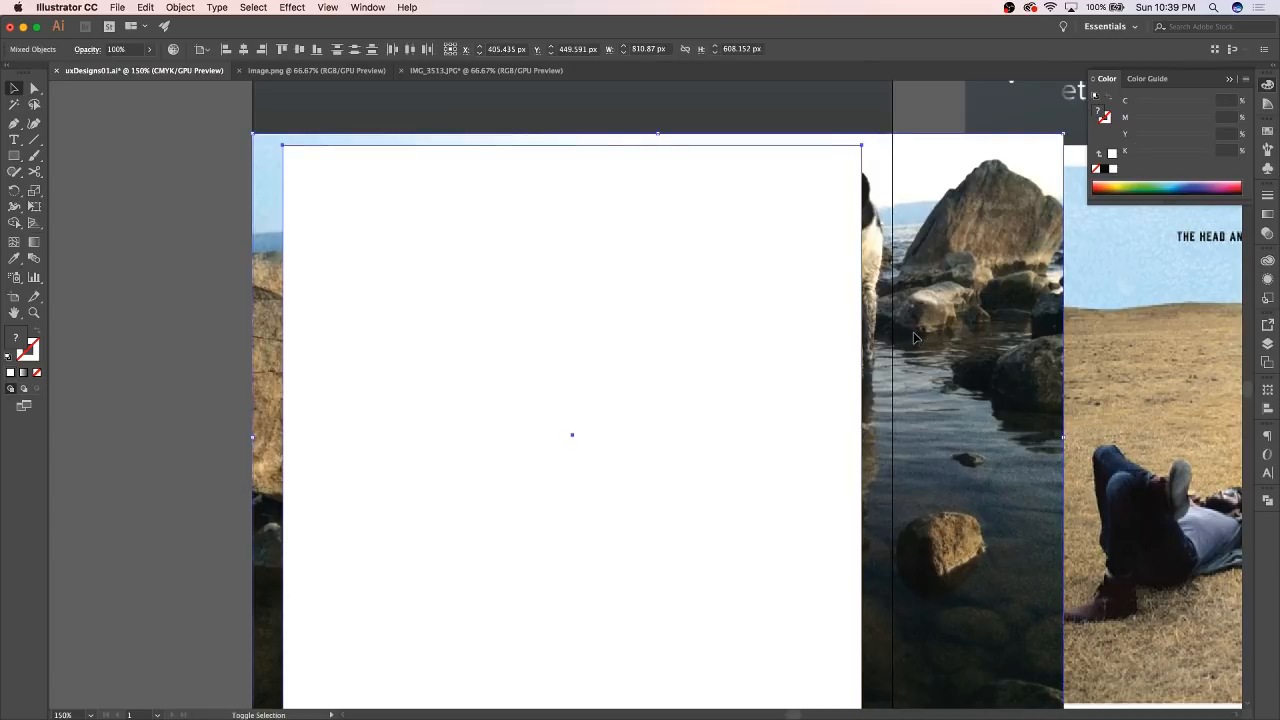
left_click(188, 8)
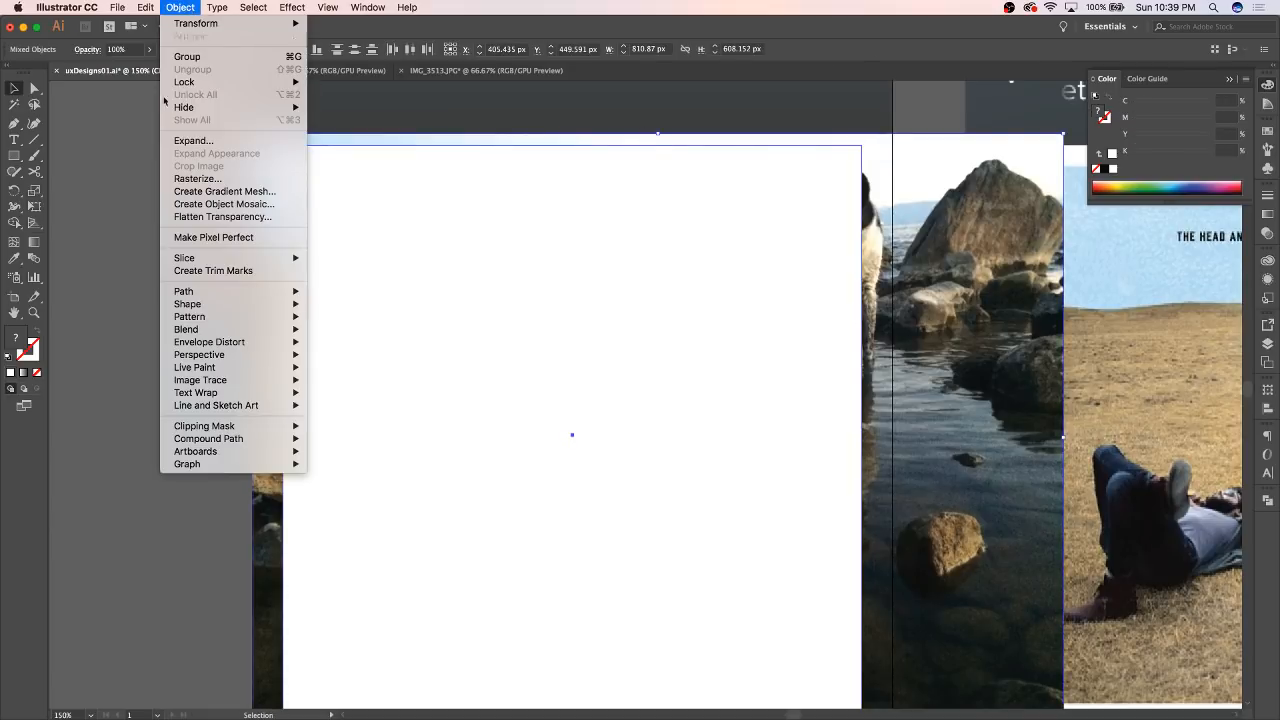
mouse_move(250, 426)
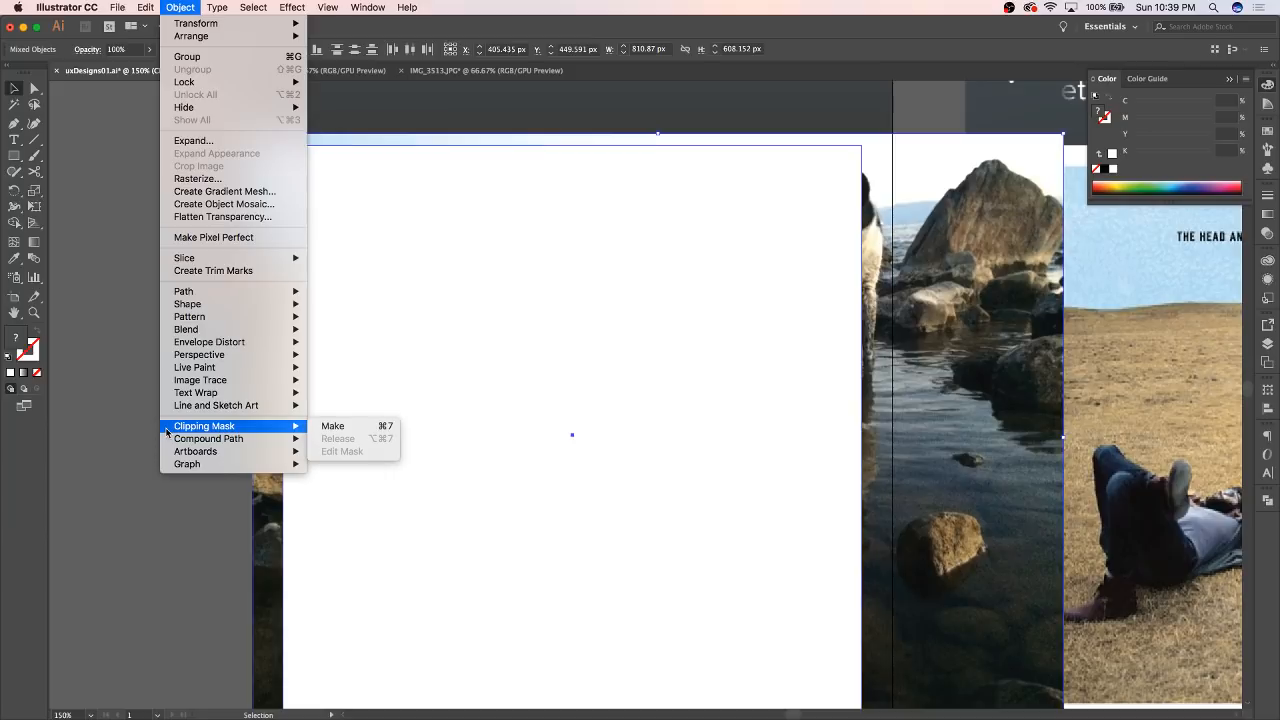
left_click(355, 426)
left_click(150, 398)
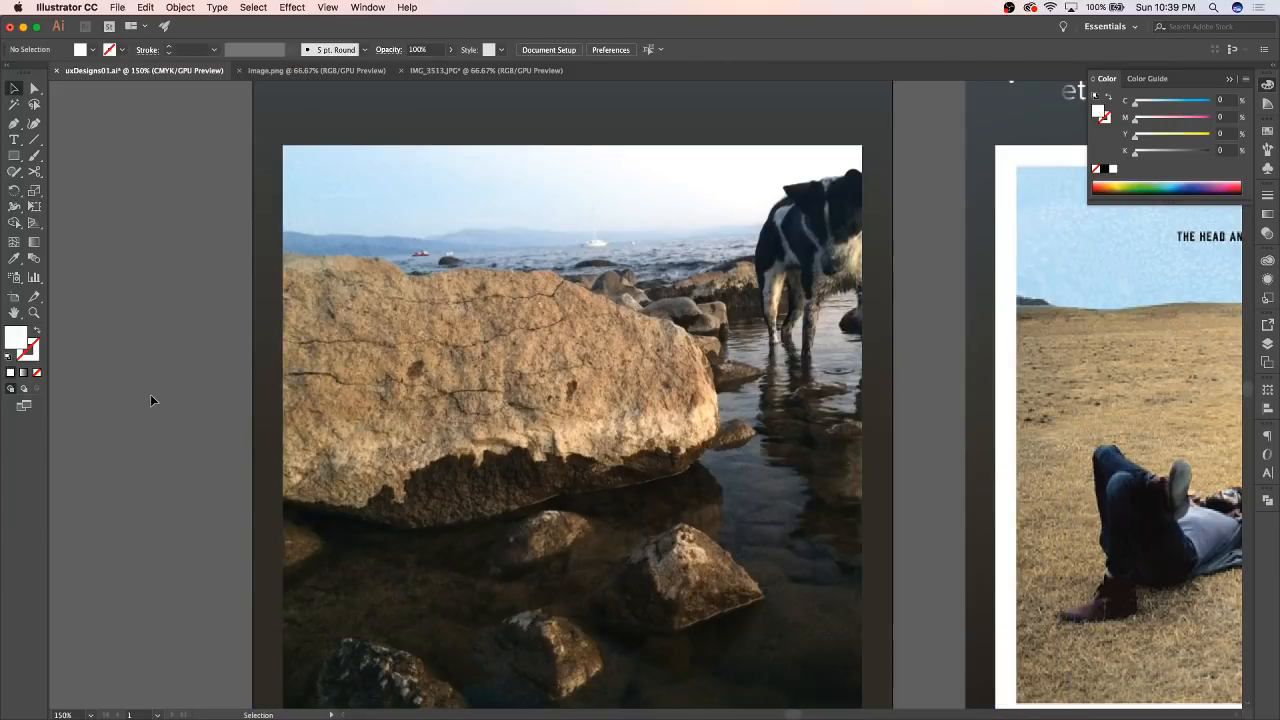
Step: Compare the clipped photo's size and position in the mockup with the album cover in the reference screenshot
key("super+minus")
key("super+minus")
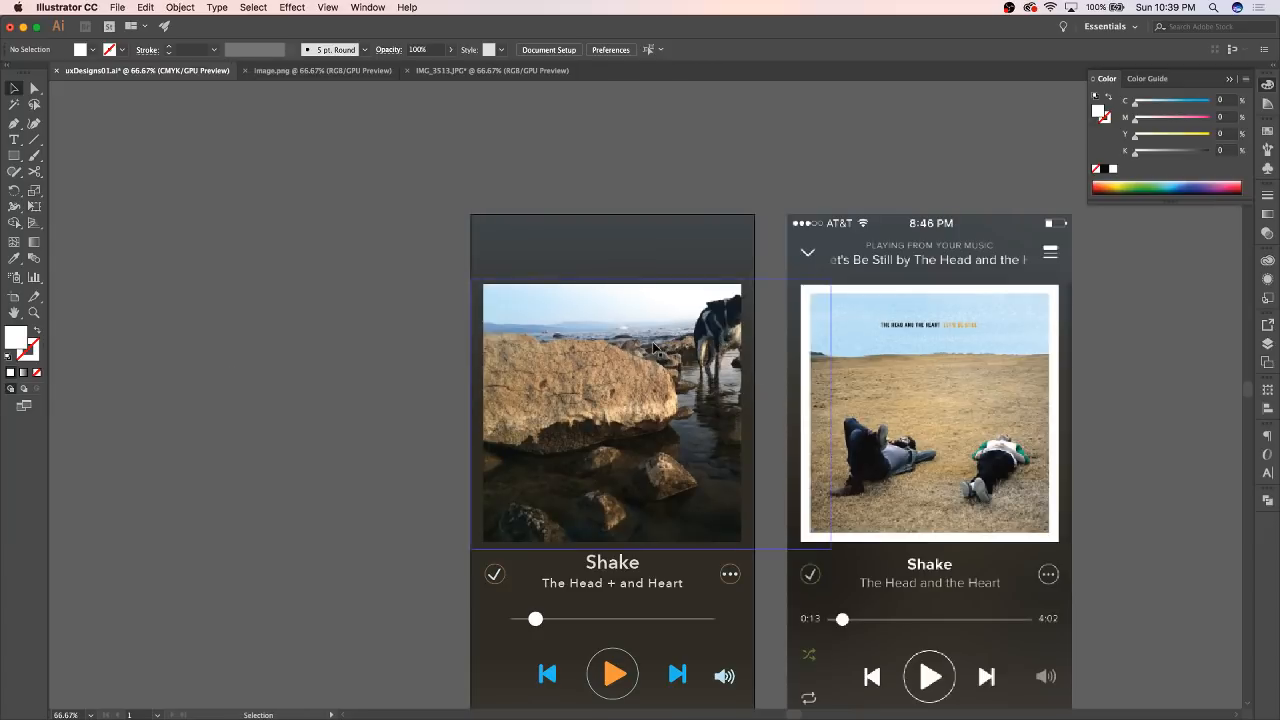
key("super+plus")
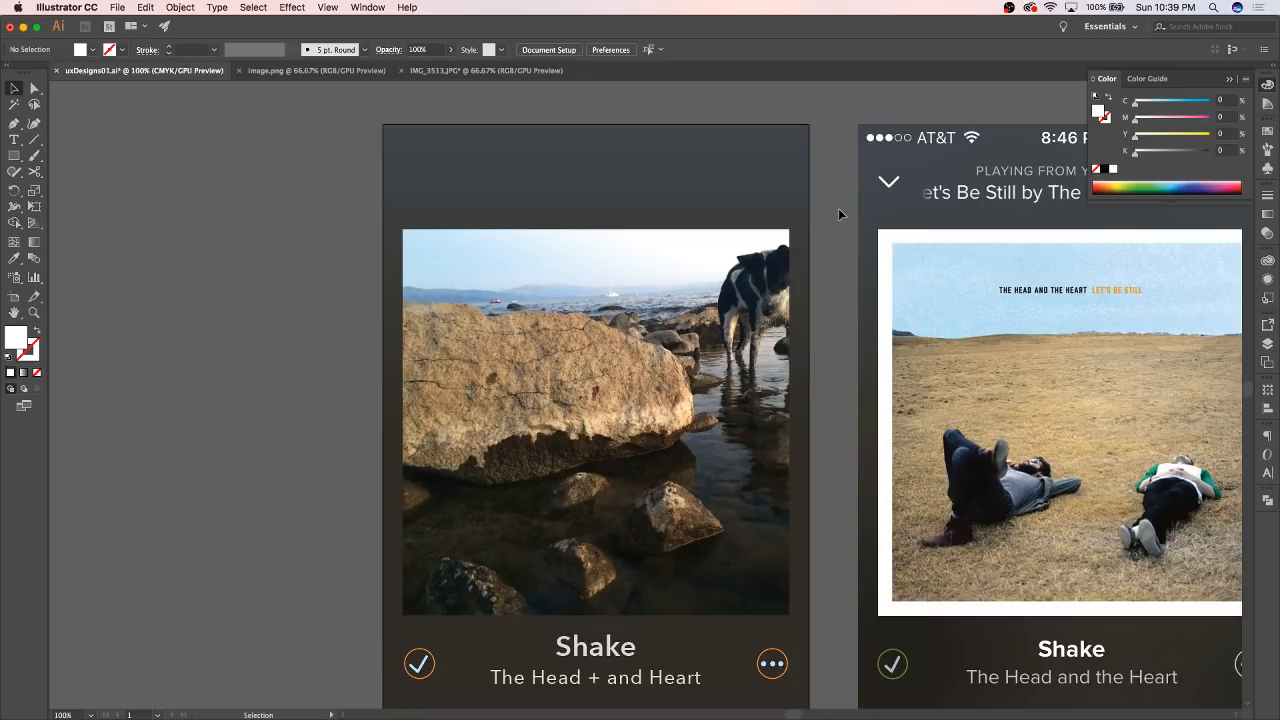
left_click(749, 234)
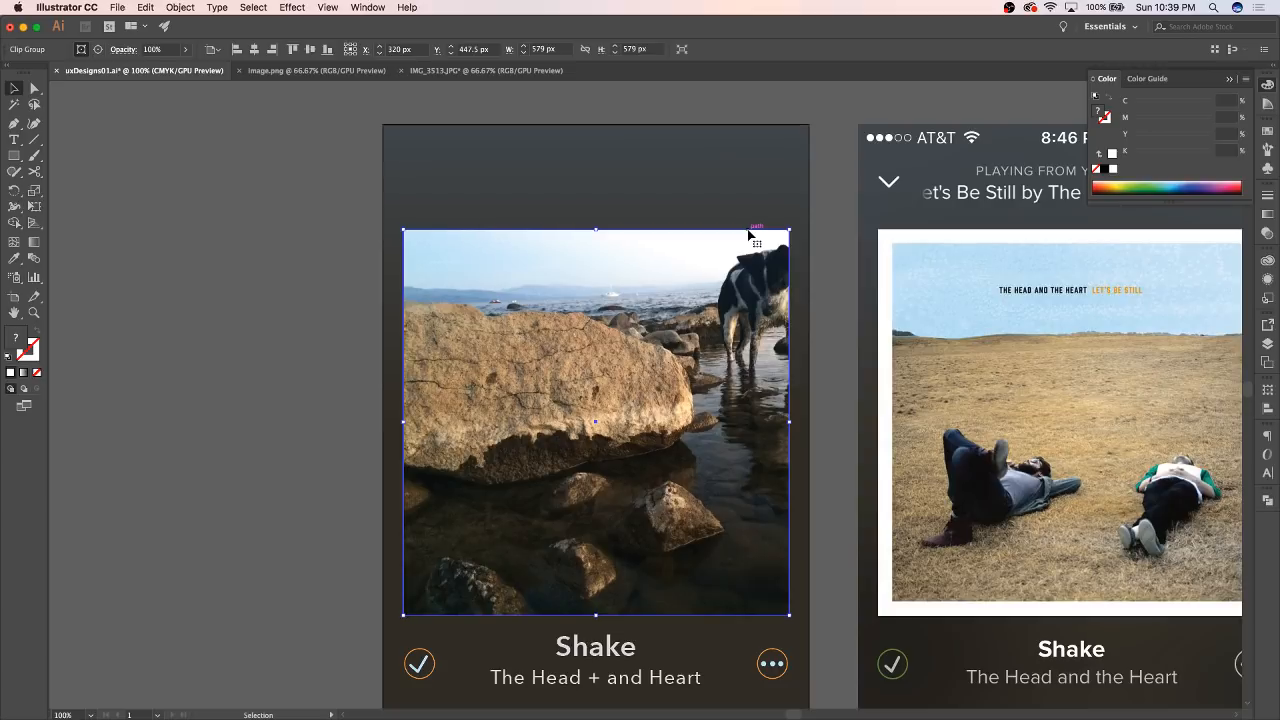
left_click(280, 431)
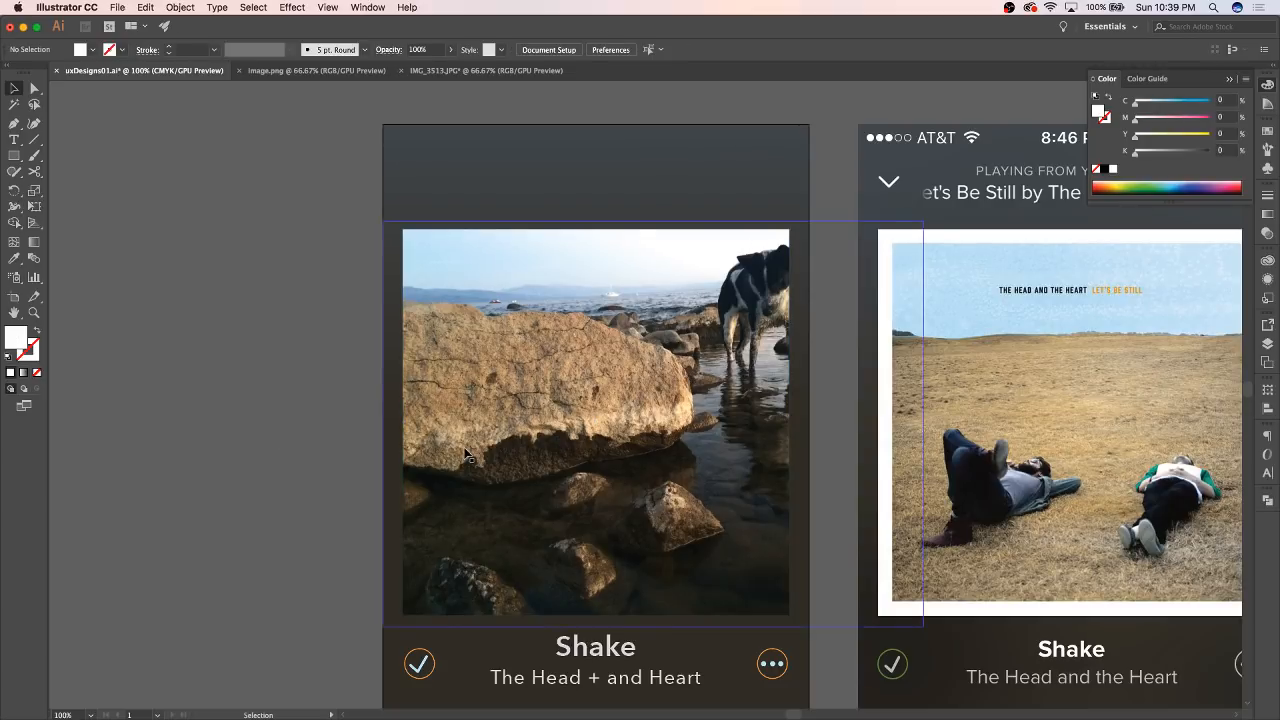
key("super+minus")
scroll(755, 478, "right", 3)
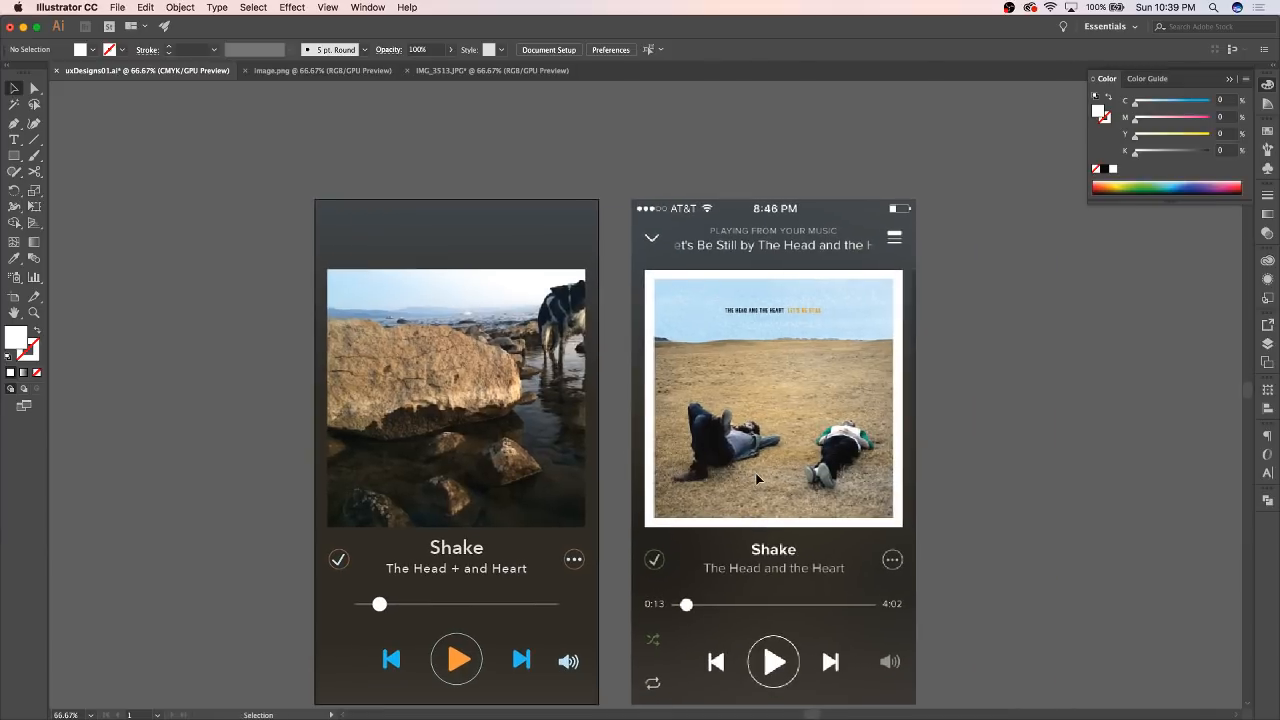
Step: Try scaling the clipped photo down proportionally to about 488 × 488 px, undo the resizing and deselect it
left_click(530, 393)
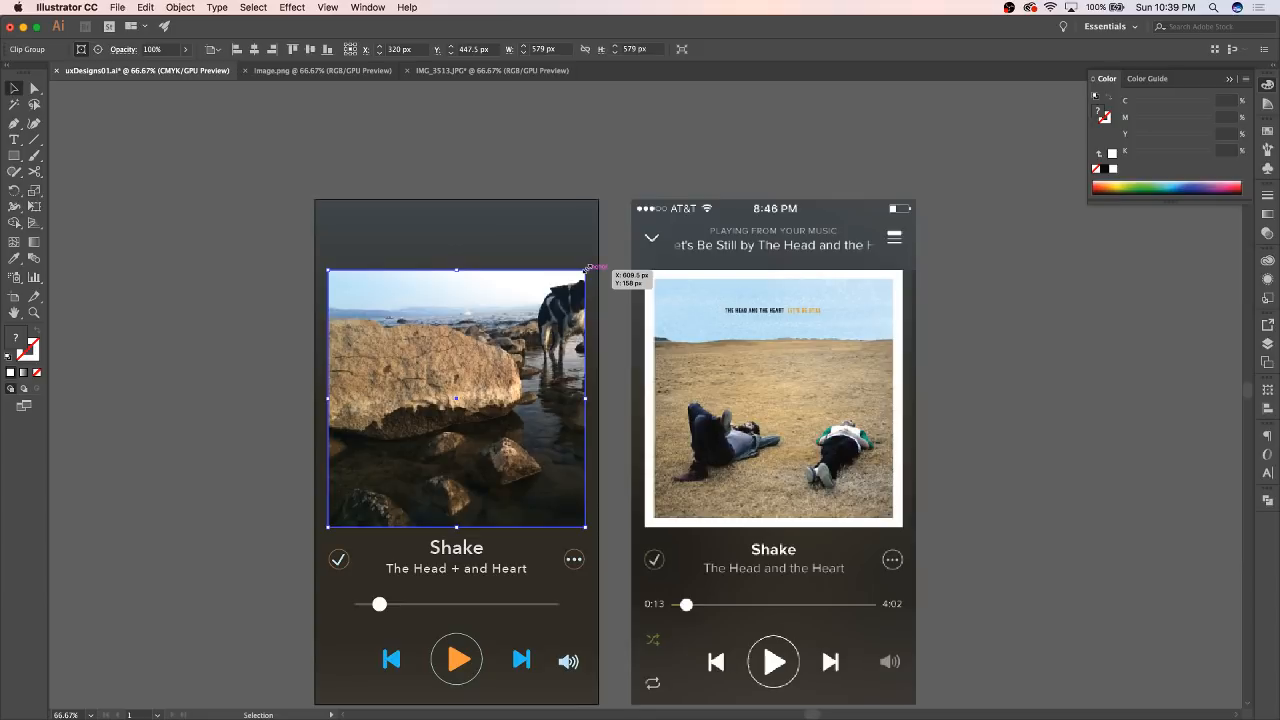
left_click_drag(588, 268, 545, 311)
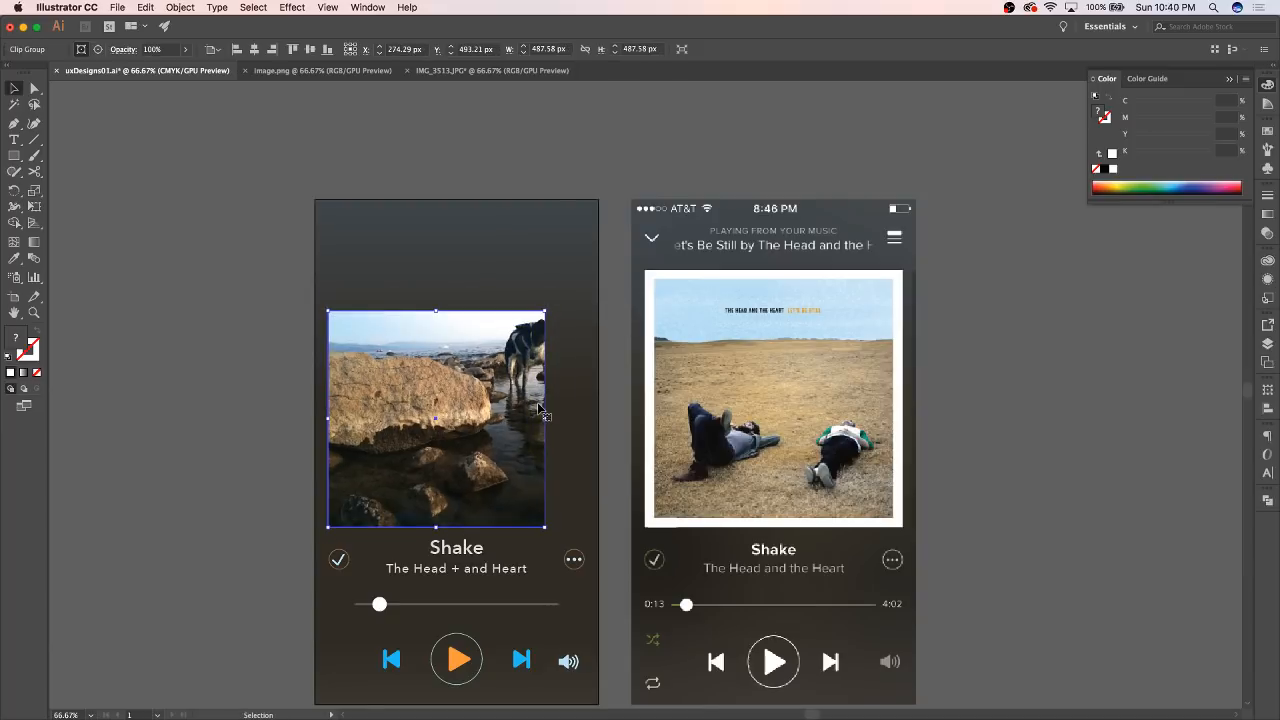
key("super+z")
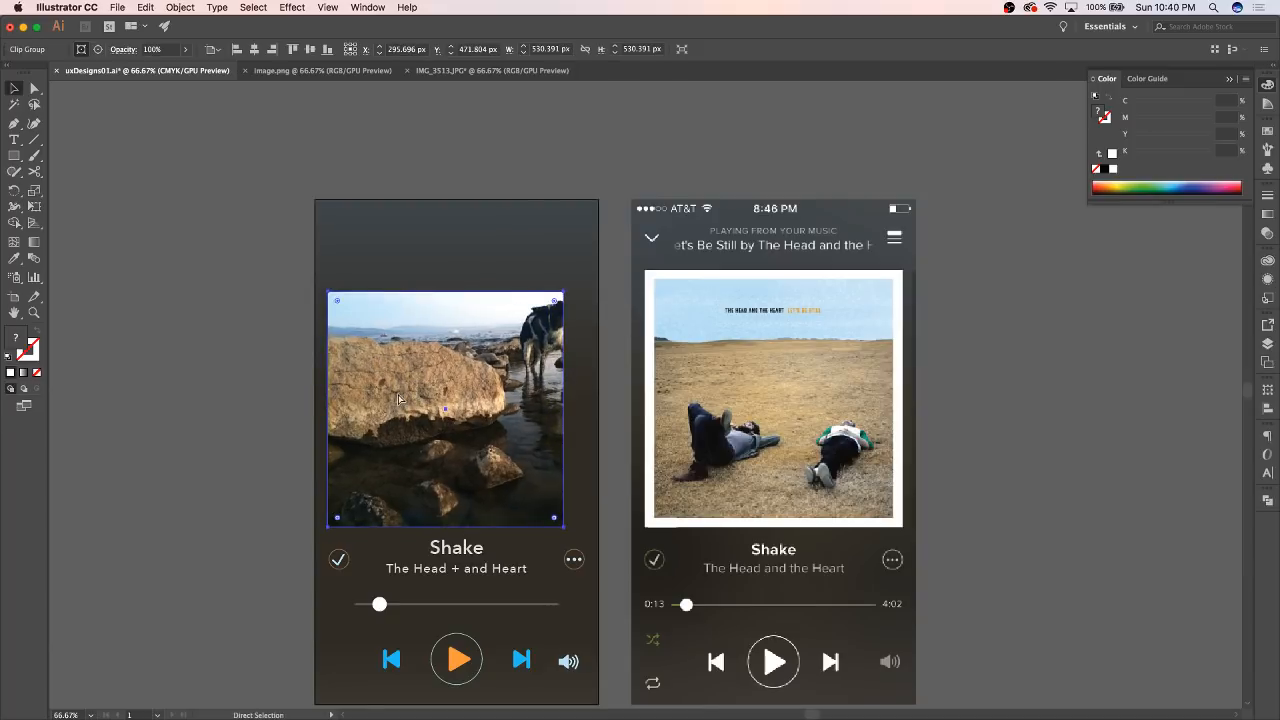
key("super+z")
left_click(276, 362)
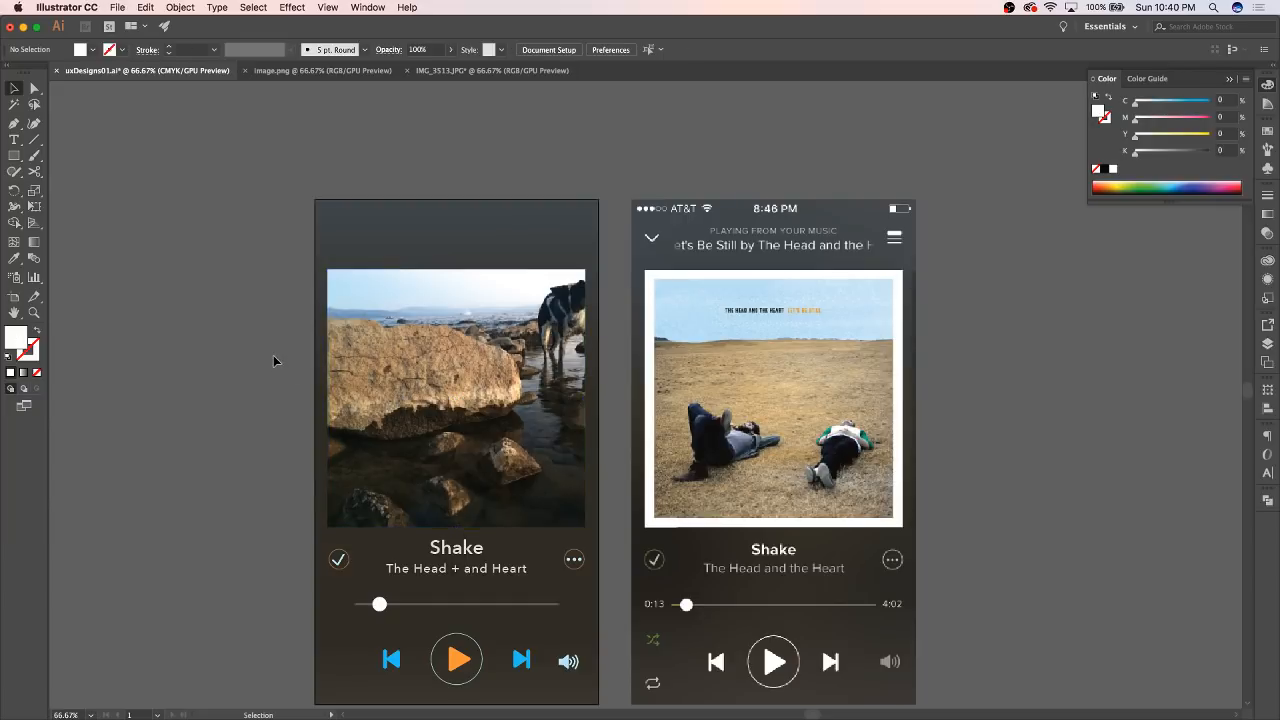
Step: Isolate the clip group and shift the photo left behind the square mask so the dog sits within the frame
double_click(427, 376)
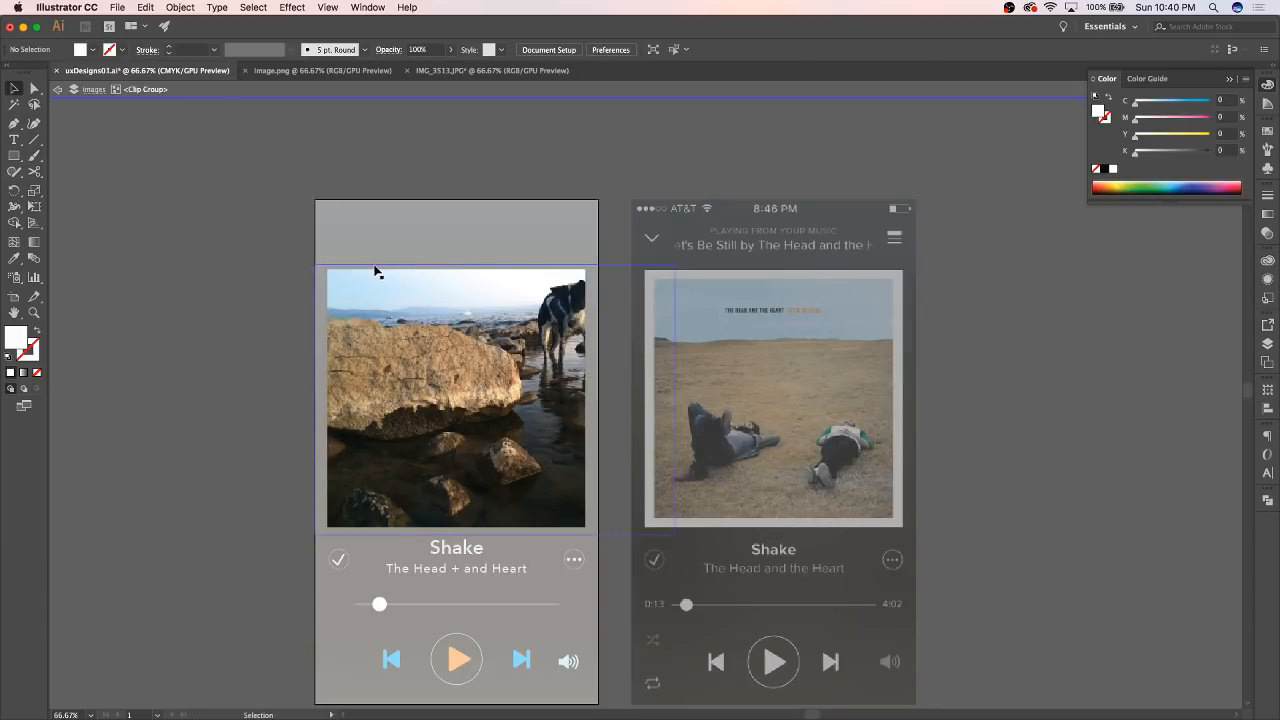
left_click(676, 323)
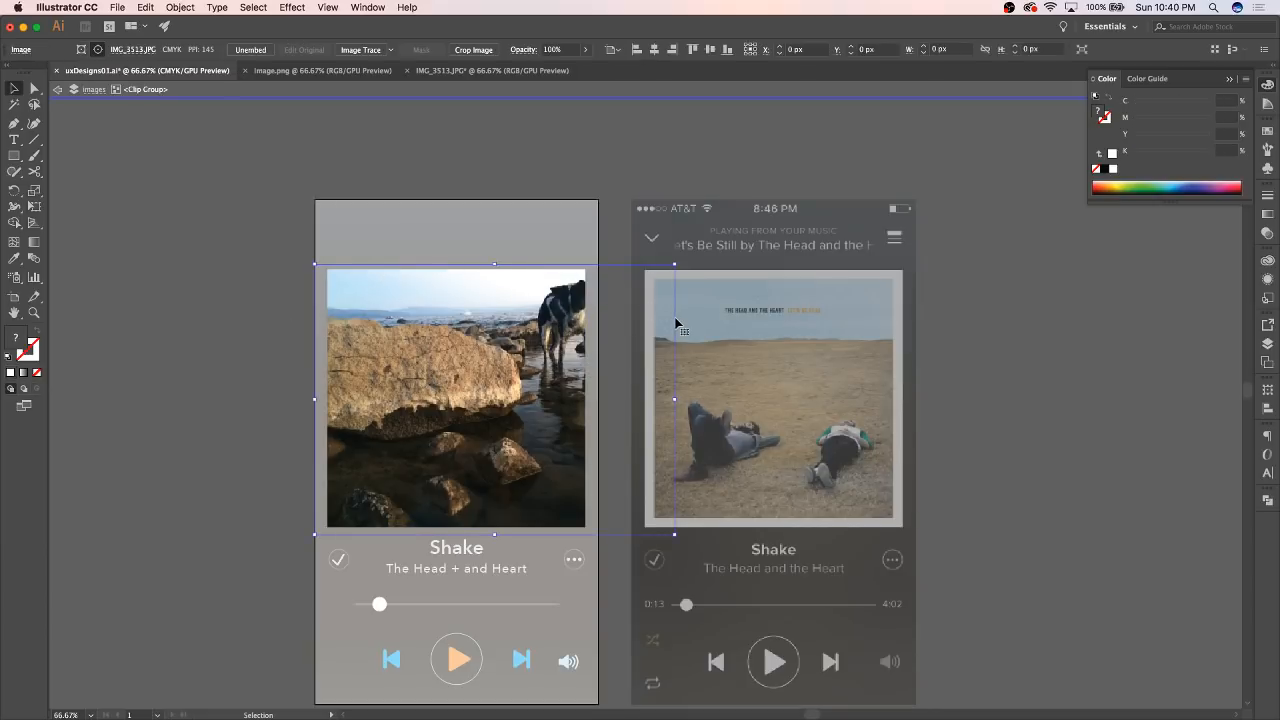
left_click(586, 297)
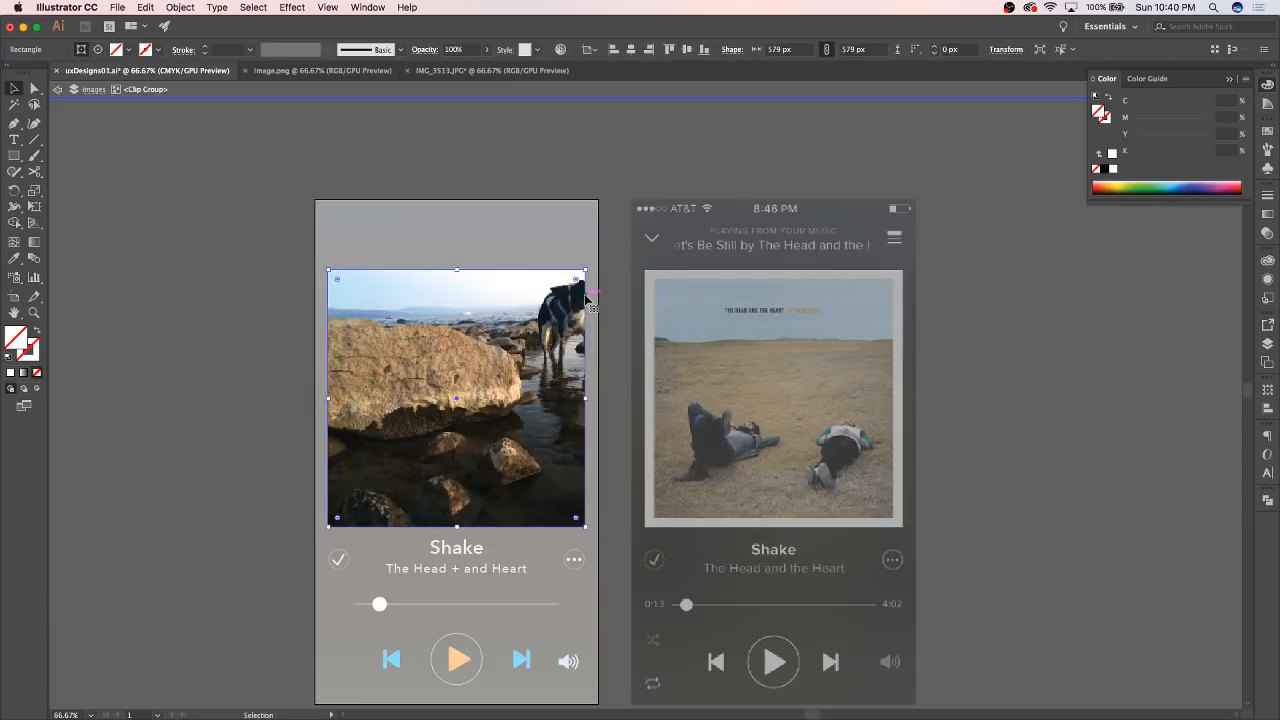
left_click(674, 303)
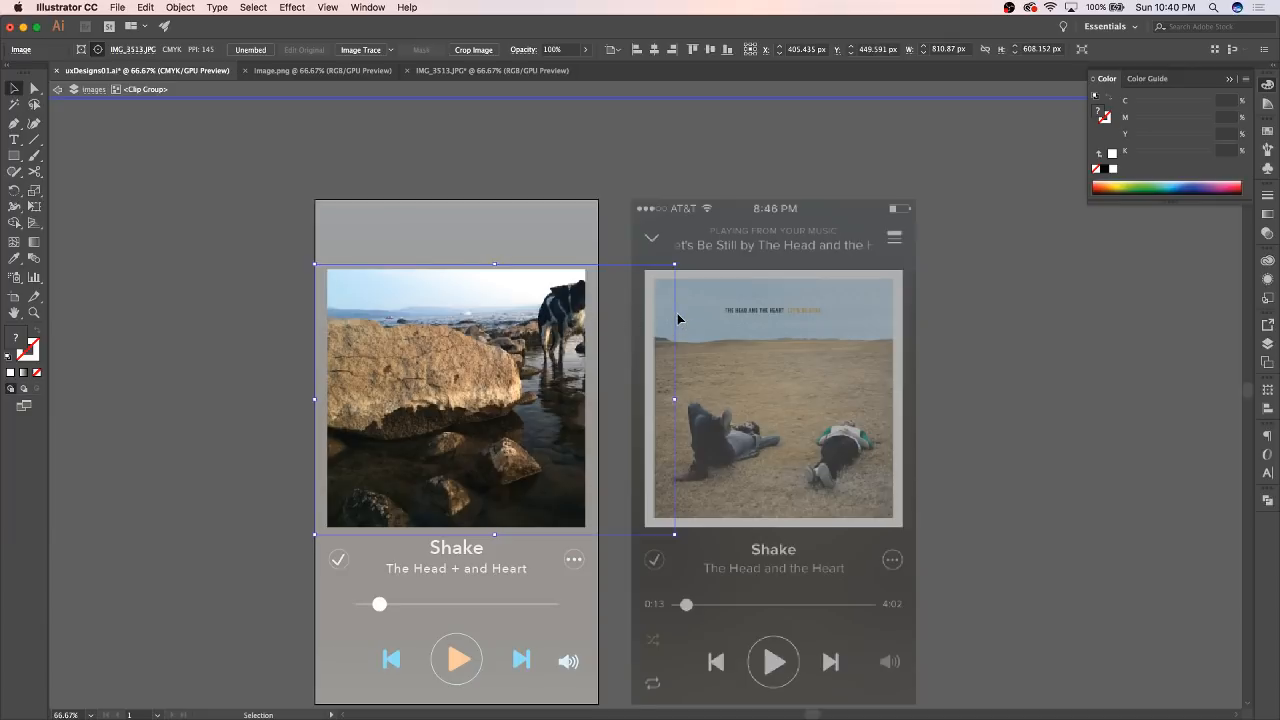
left_click_drag(678, 318, 642, 318)
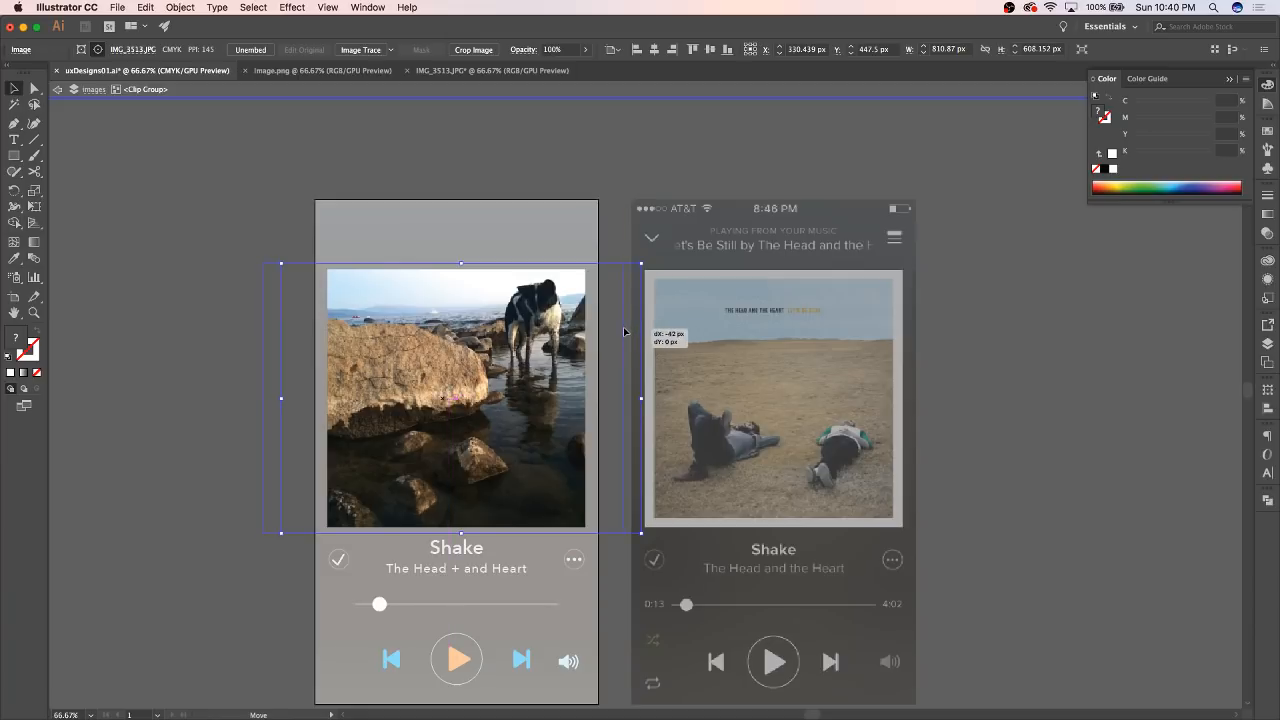
left_click_drag(644, 334, 632, 331)
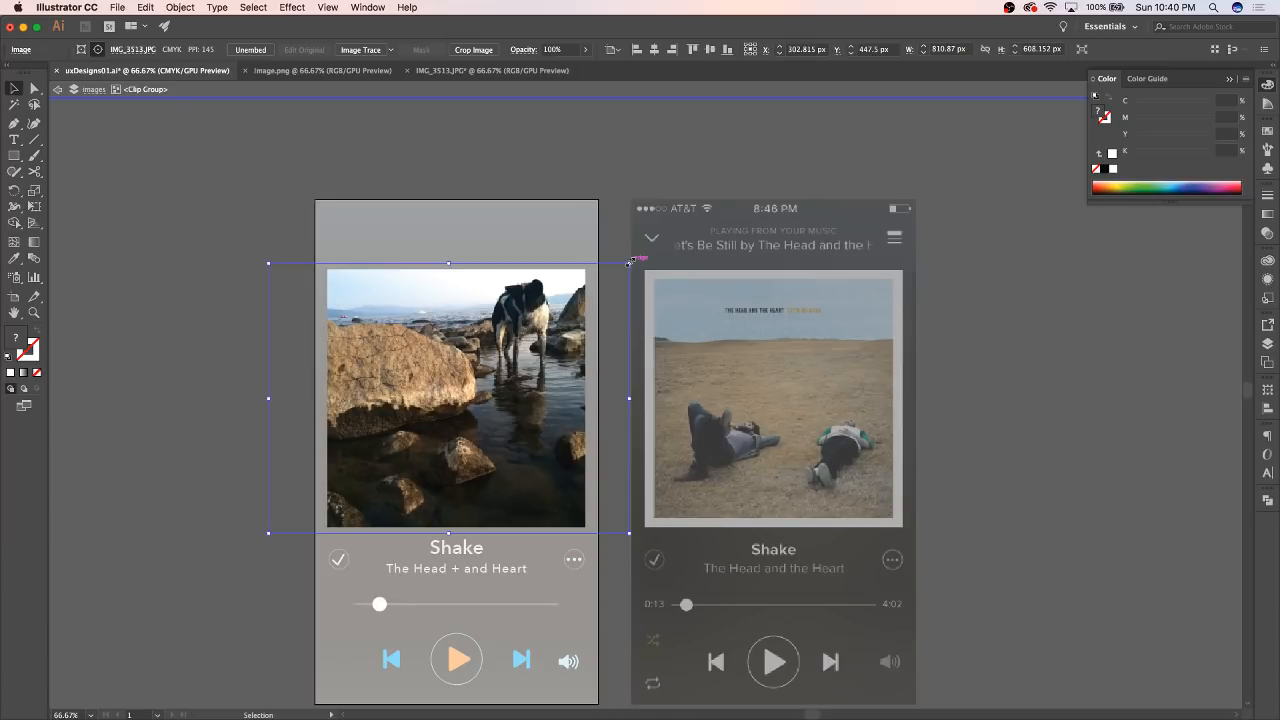
Step: Resize and slightly rotate the photo behind the mask to about 834 × 638 px, leave isolation mode and deselect it
left_click_drag(629, 262, 657, 244)
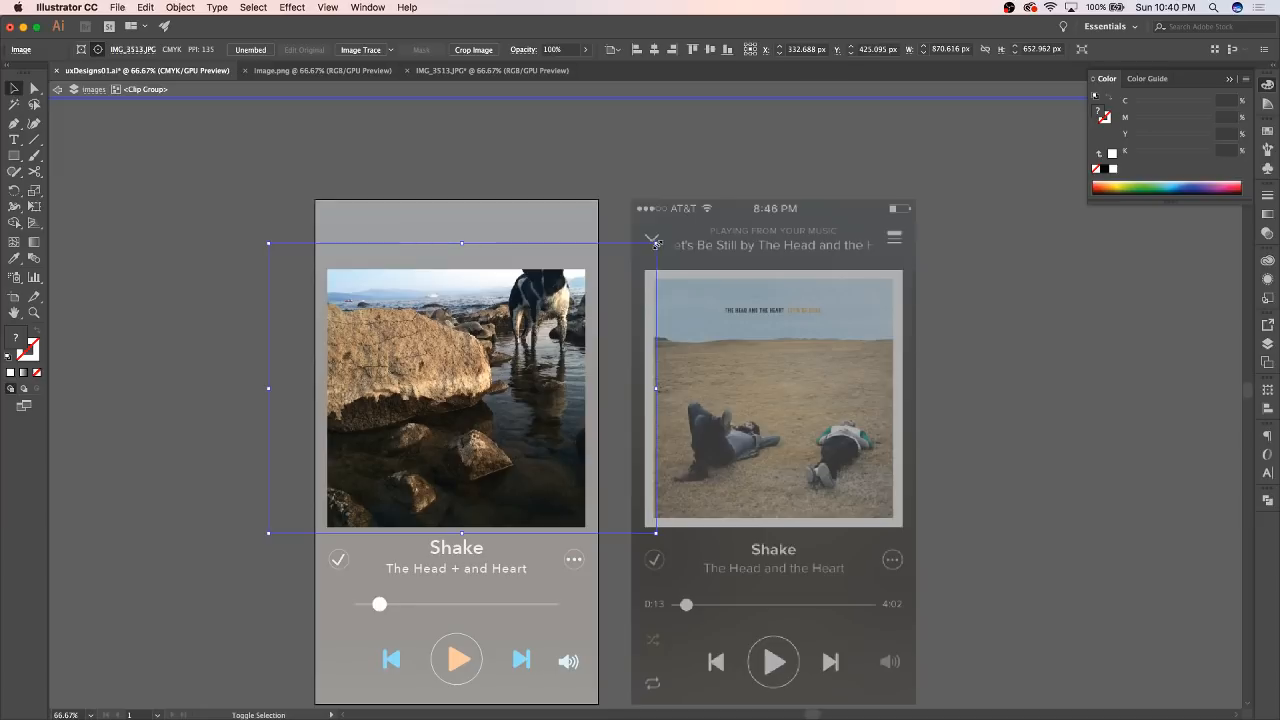
mouse_move(657, 246)
left_mouse_down()
mouse_move(631, 252)
mouse_move(642, 264)
left_mouse_up()
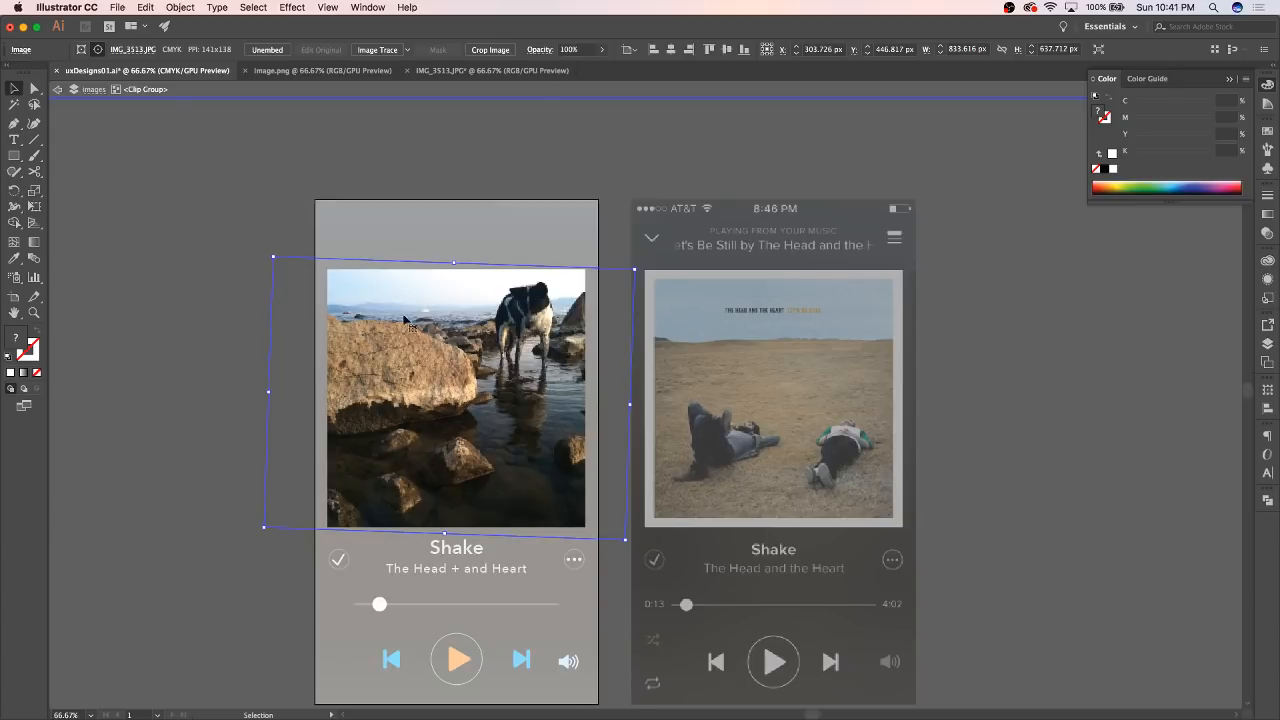
left_click(330, 271)
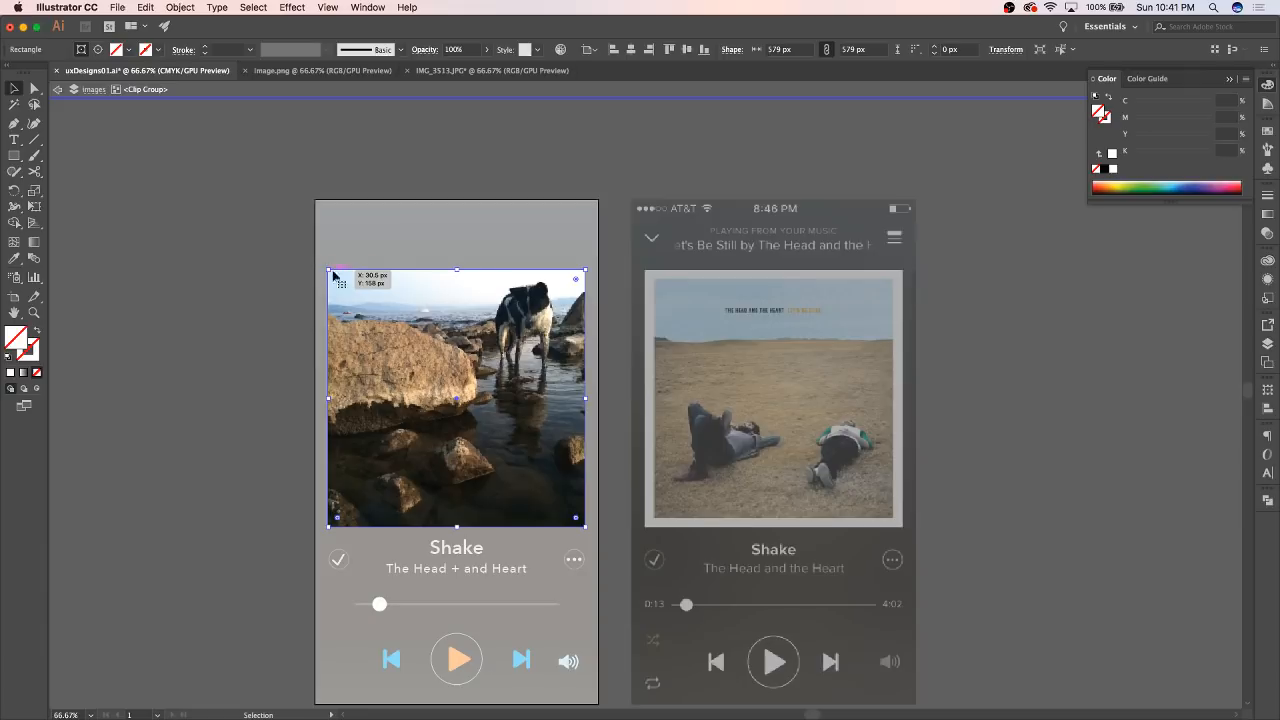
left_click(508, 270)
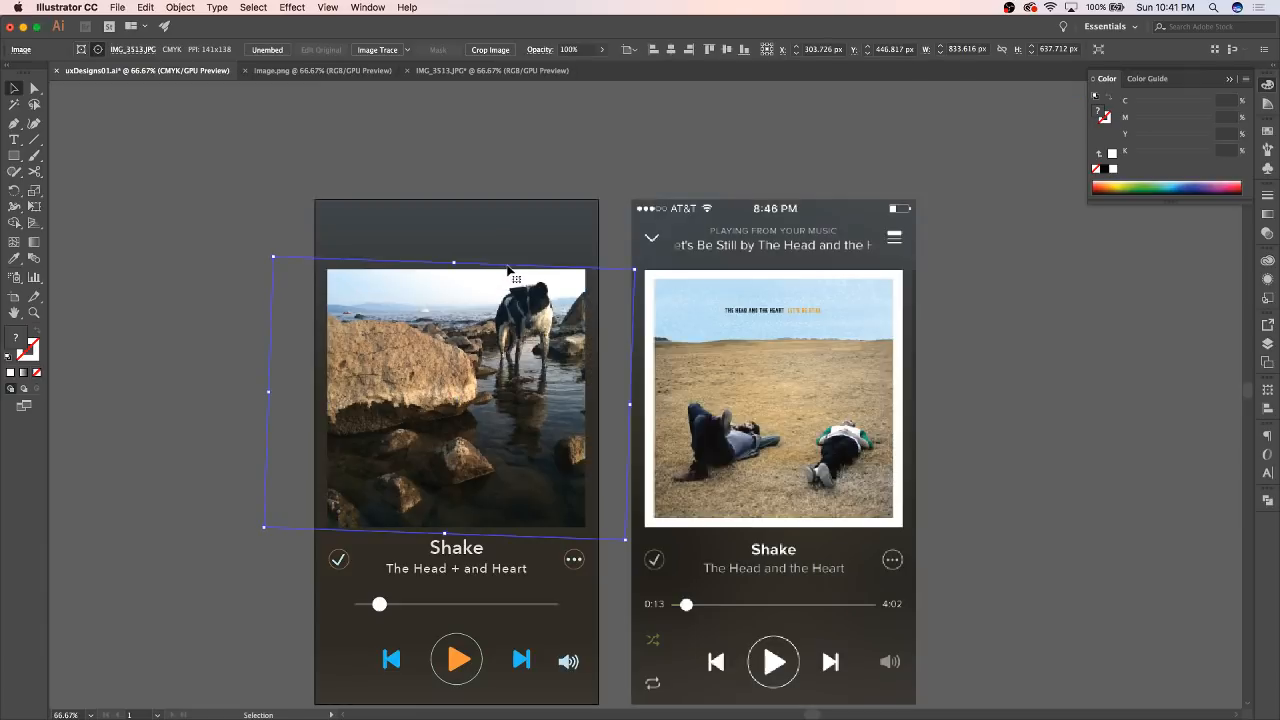
left_click(236, 303)
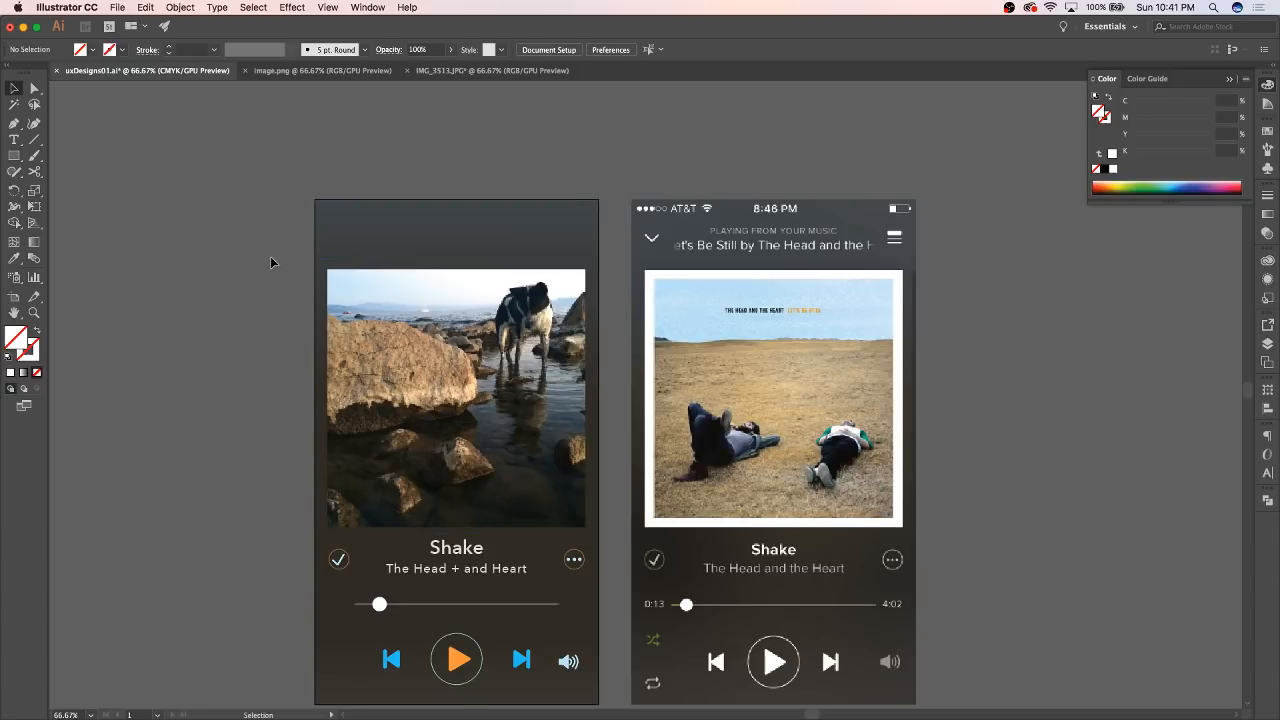
Step: Try pulling the clipping mask's upper-right corner point inward to X 510 px, Y 218 px with Direct Selection at 100% zoom
left_click(430, 332)
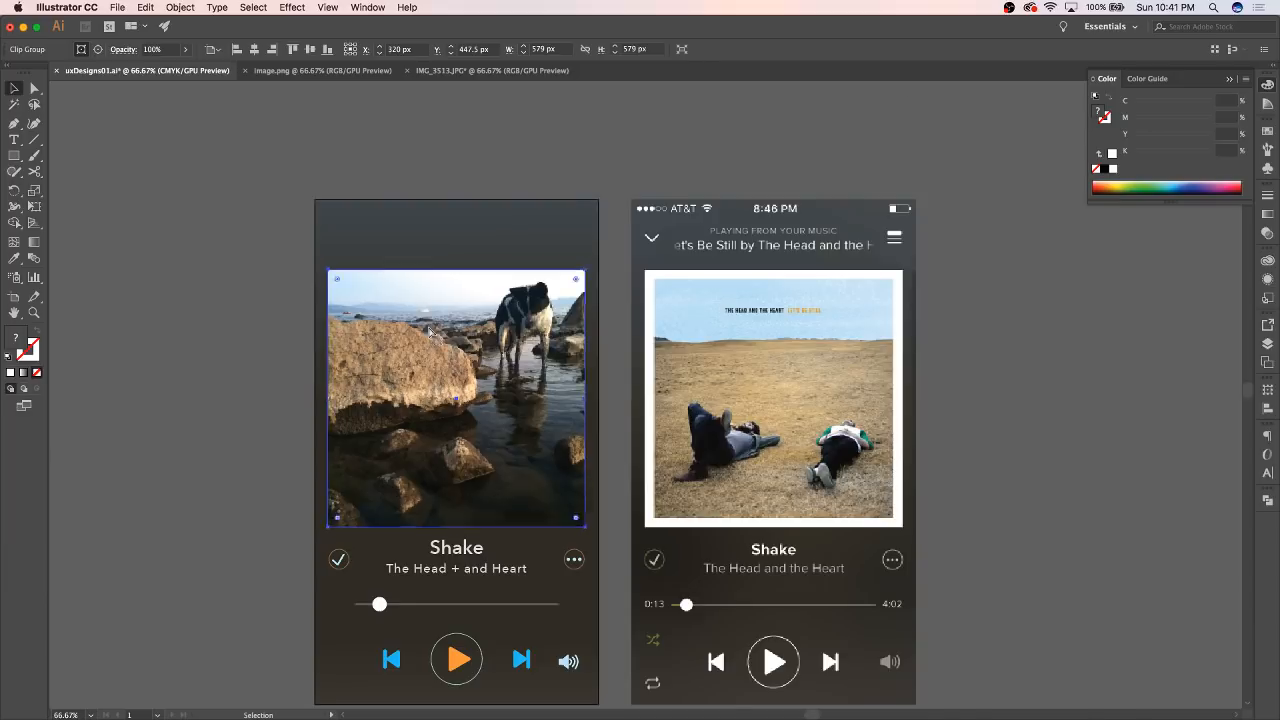
key("super+1")
scroll(551, 348, "right", 3)
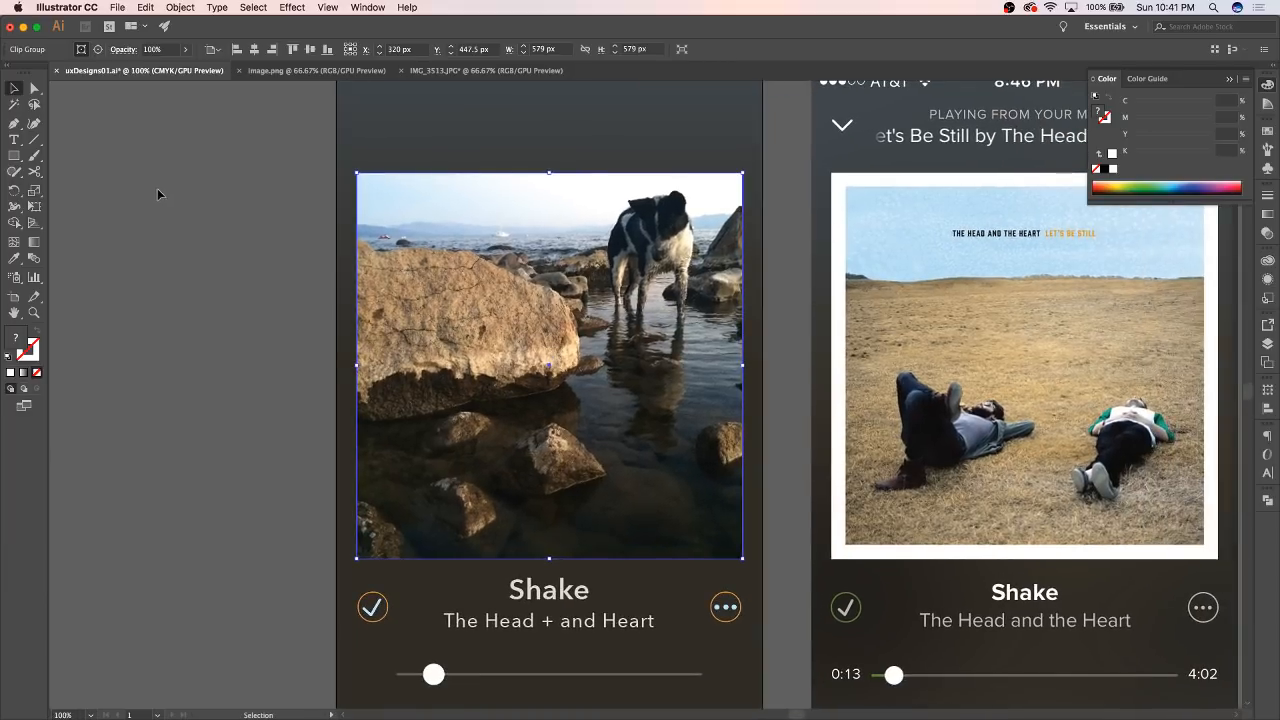
left_click(38, 89)
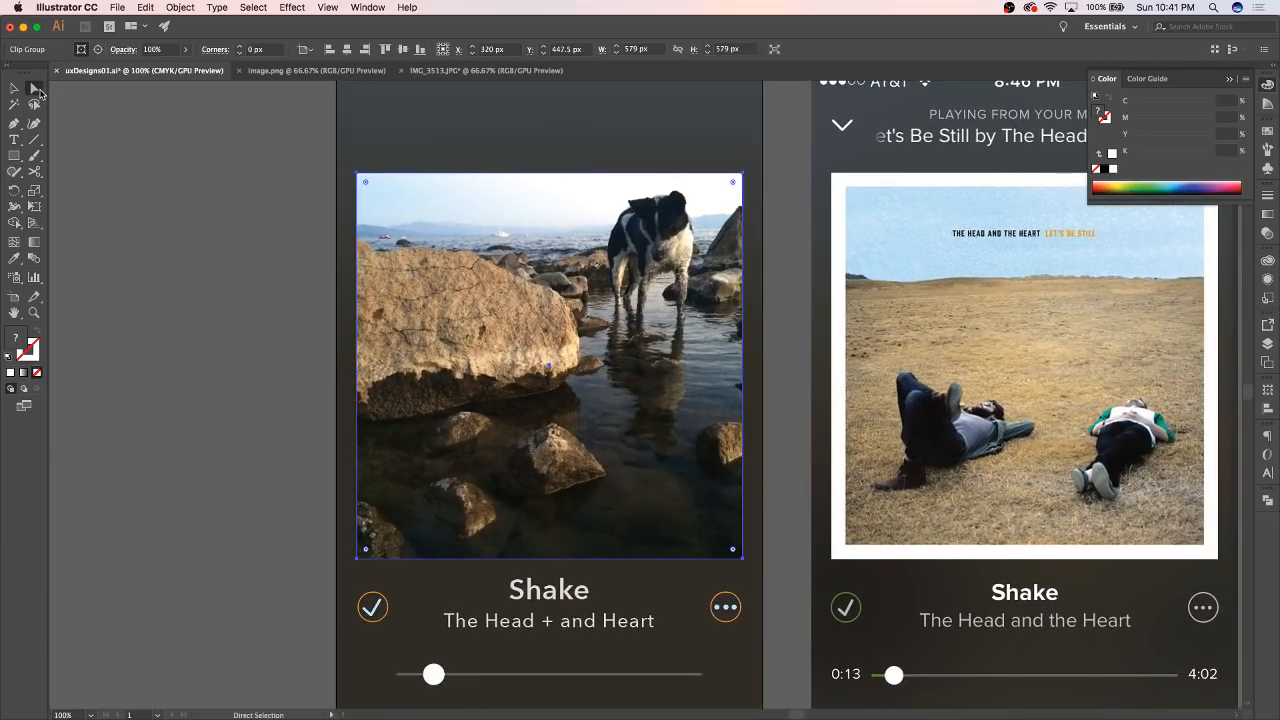
left_click(213, 187)
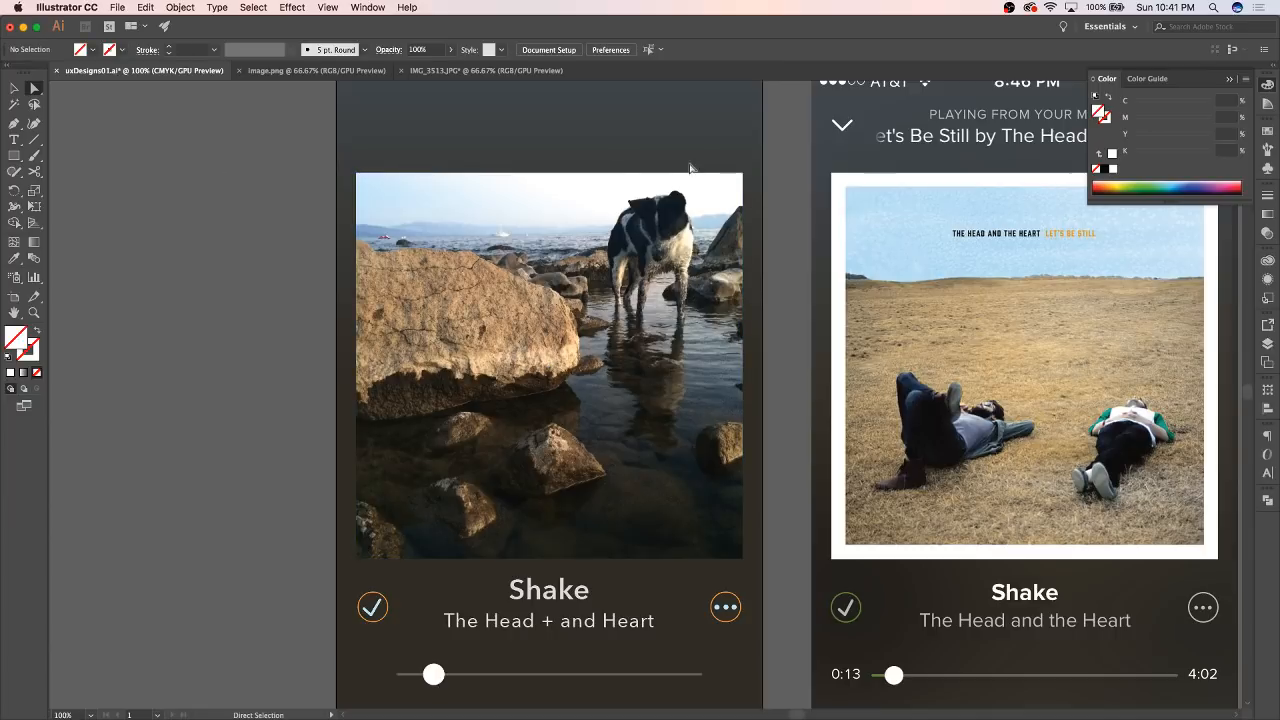
left_click_drag(741, 176, 586, 326)
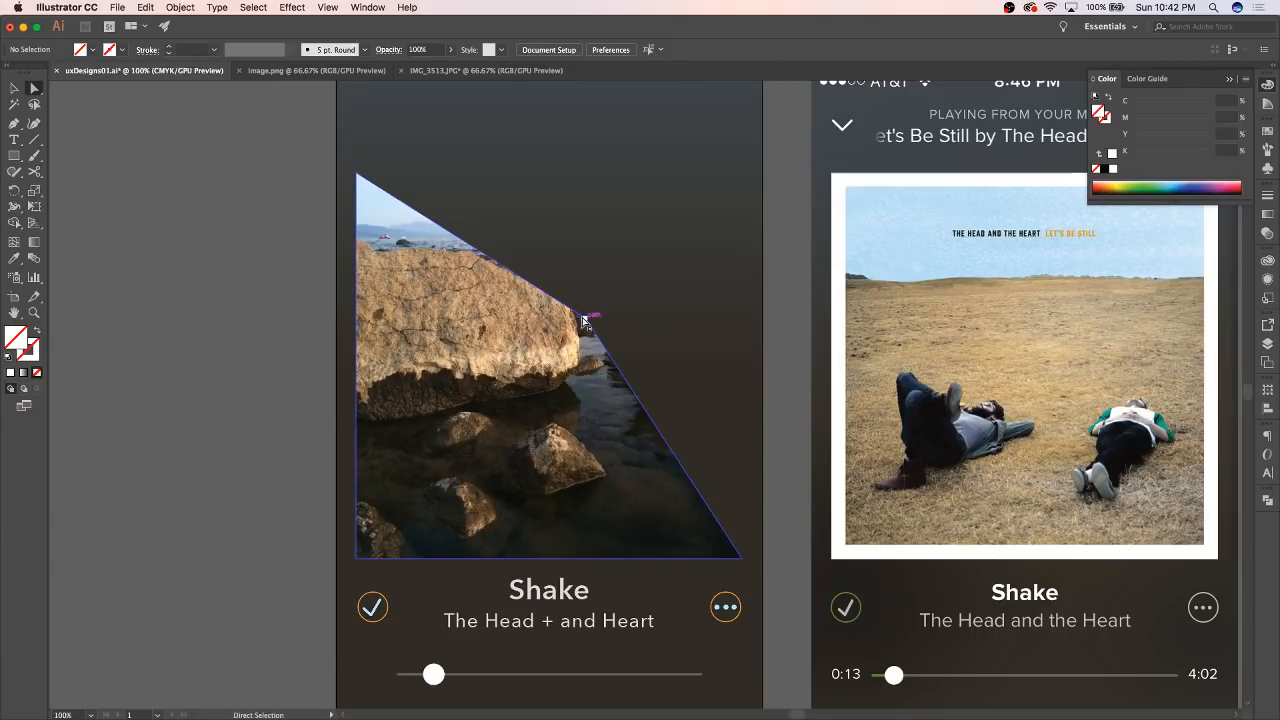
left_click_drag(584, 321, 702, 304)
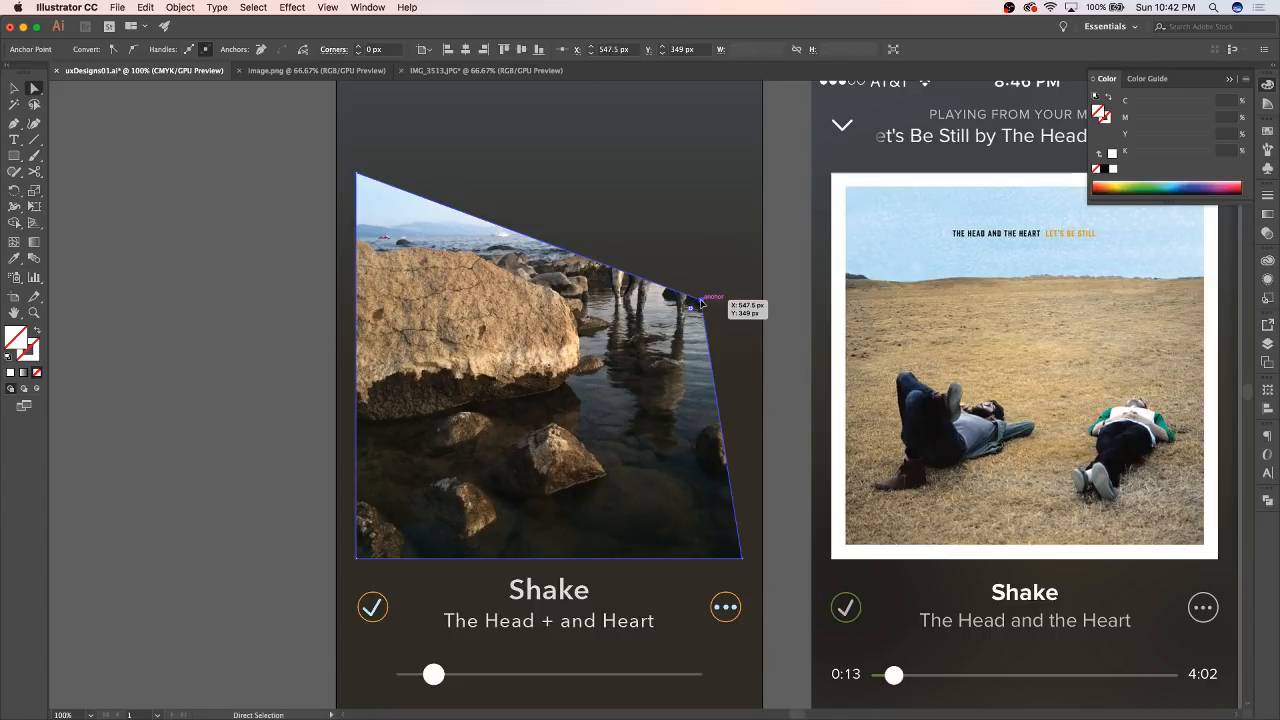
left_click_drag(703, 305, 688, 200)
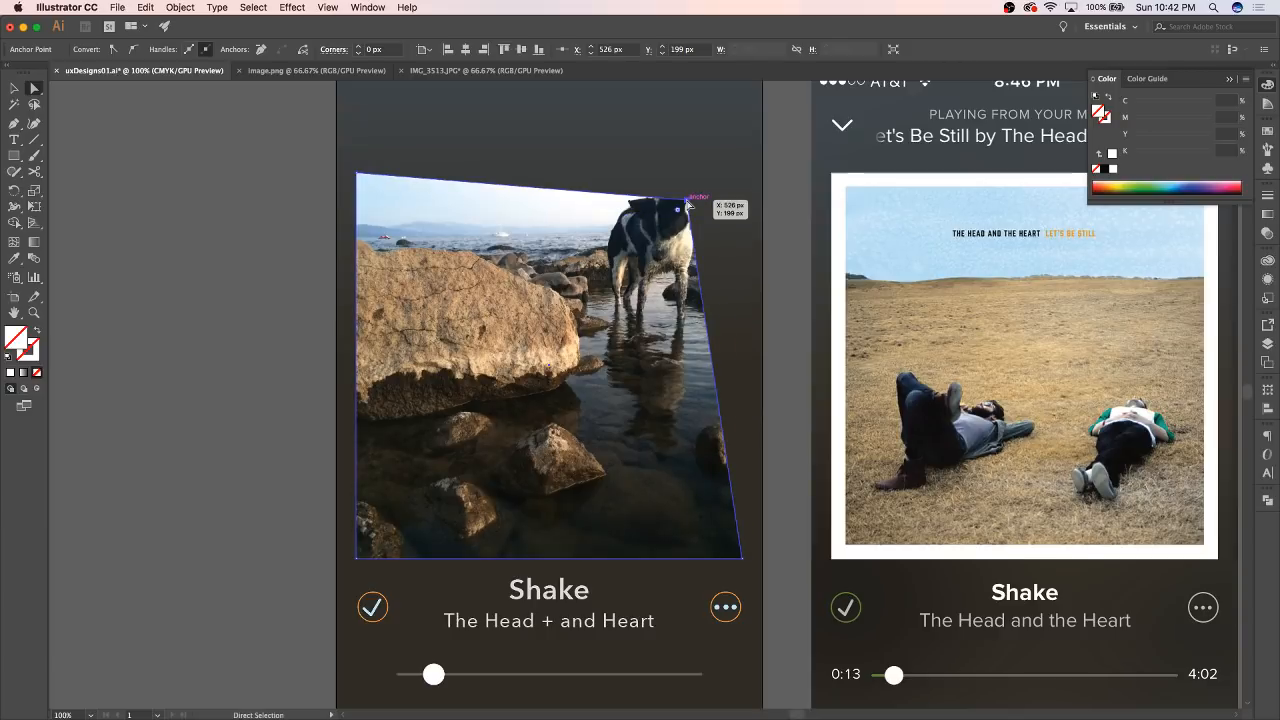
mouse_move(687, 200)
left_mouse_down()
mouse_move(622, 258)
mouse_move(676, 212)
left_mouse_up()
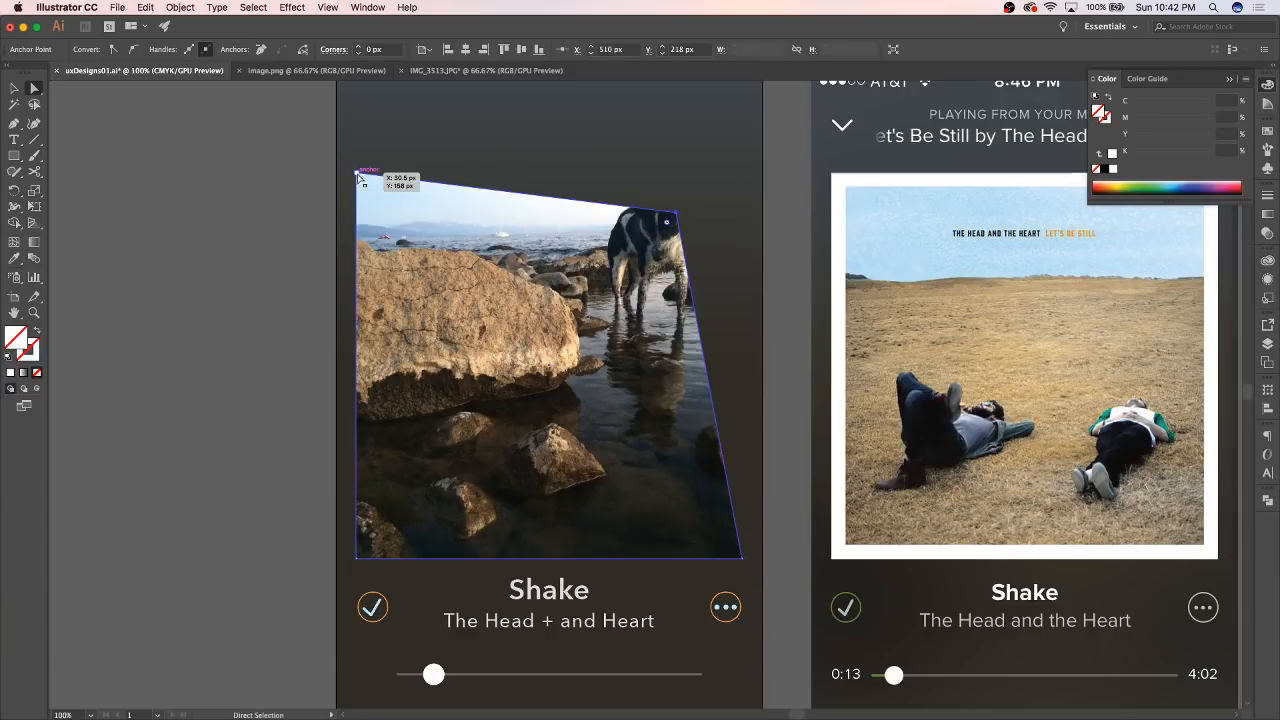
Step: Try moving the mask's upper-left corner point inward and its upper-right corner point out to about X 578 px, Y 209 px
left_click_drag(357, 174, 632, 452)
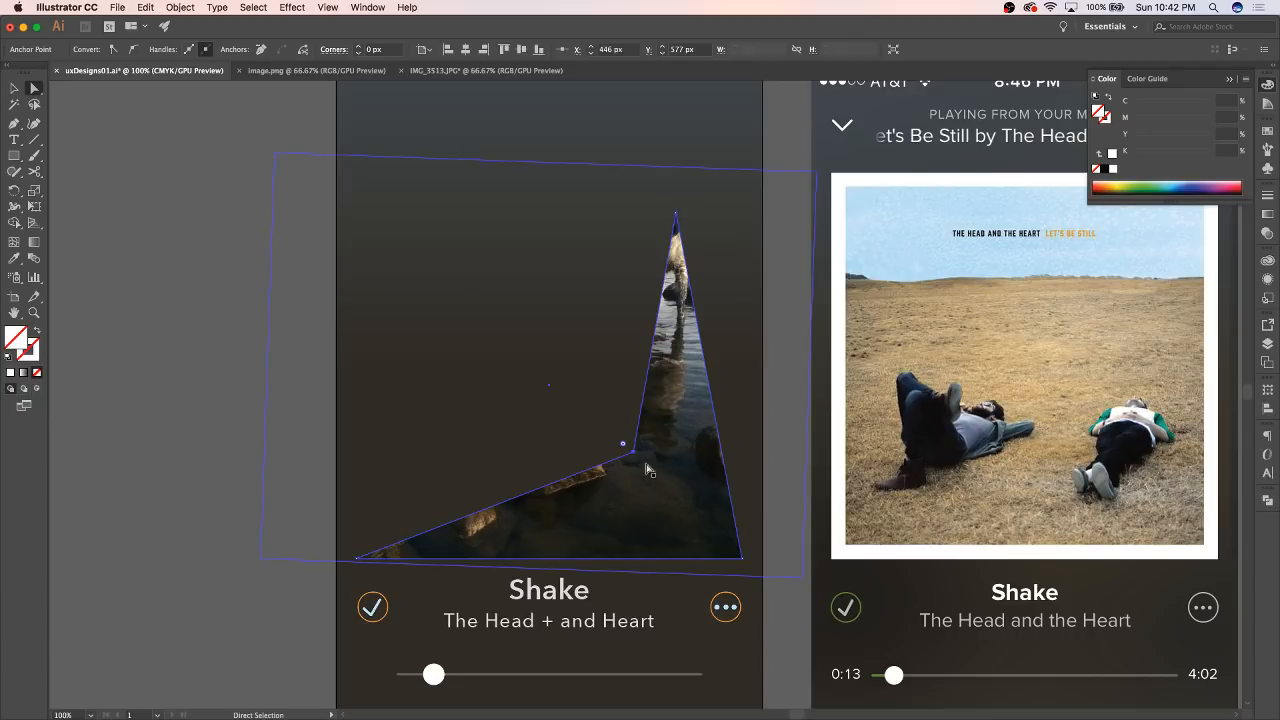
left_click_drag(633, 452, 428, 243)
left_click(217, 291)
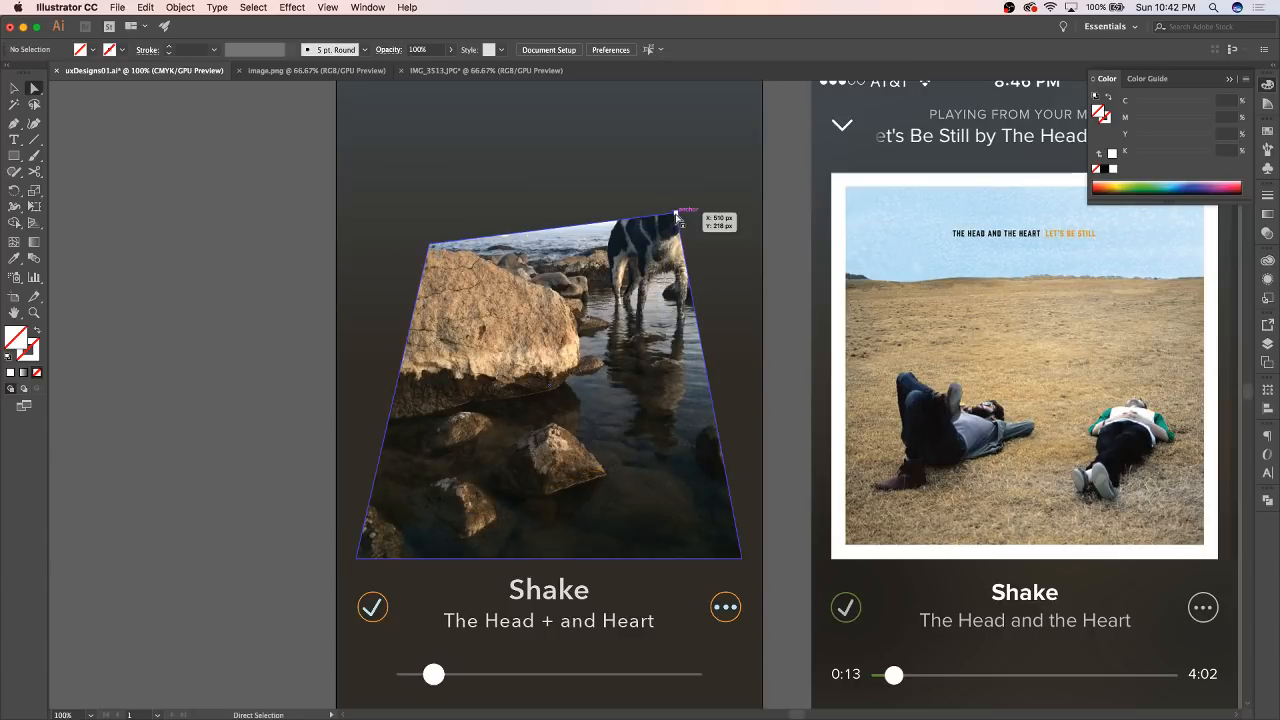
left_click_drag(679, 213, 719, 210)
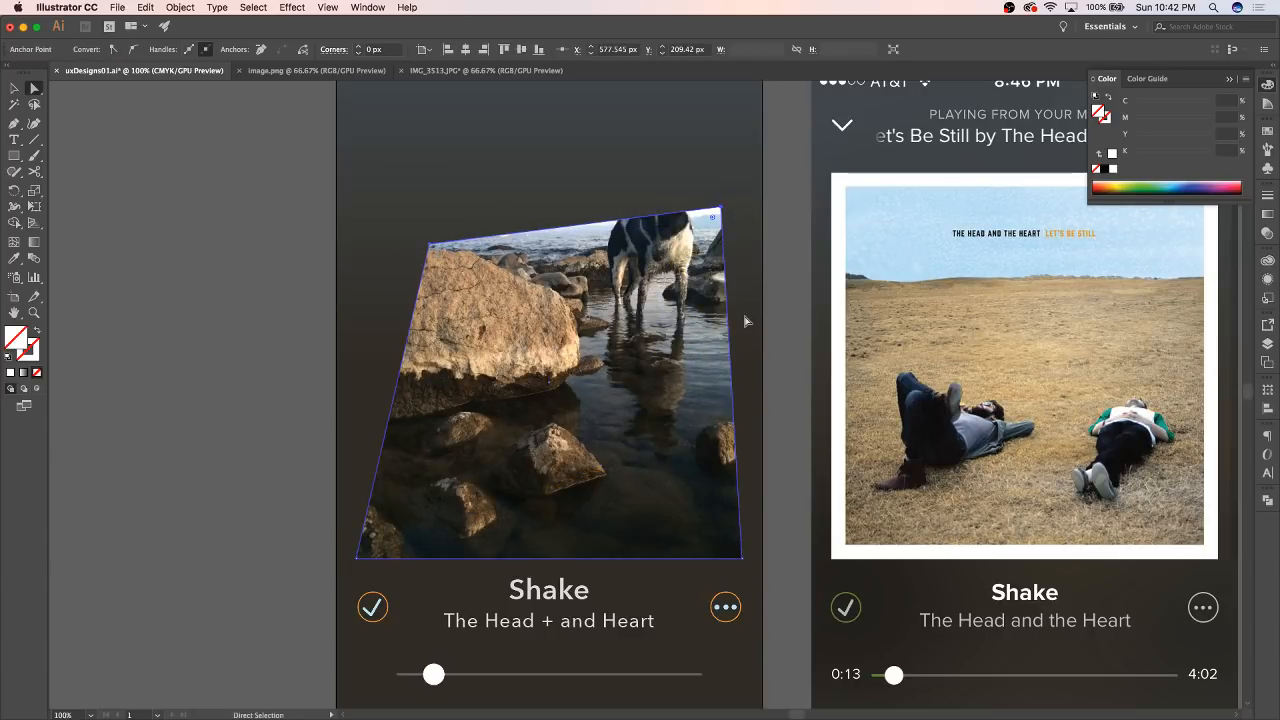
Step: Undo all the corner point moves on the photo's clipping mask
key("super+z")
key("super+z")
key("super+z")
key("super+z")
key("super+z")
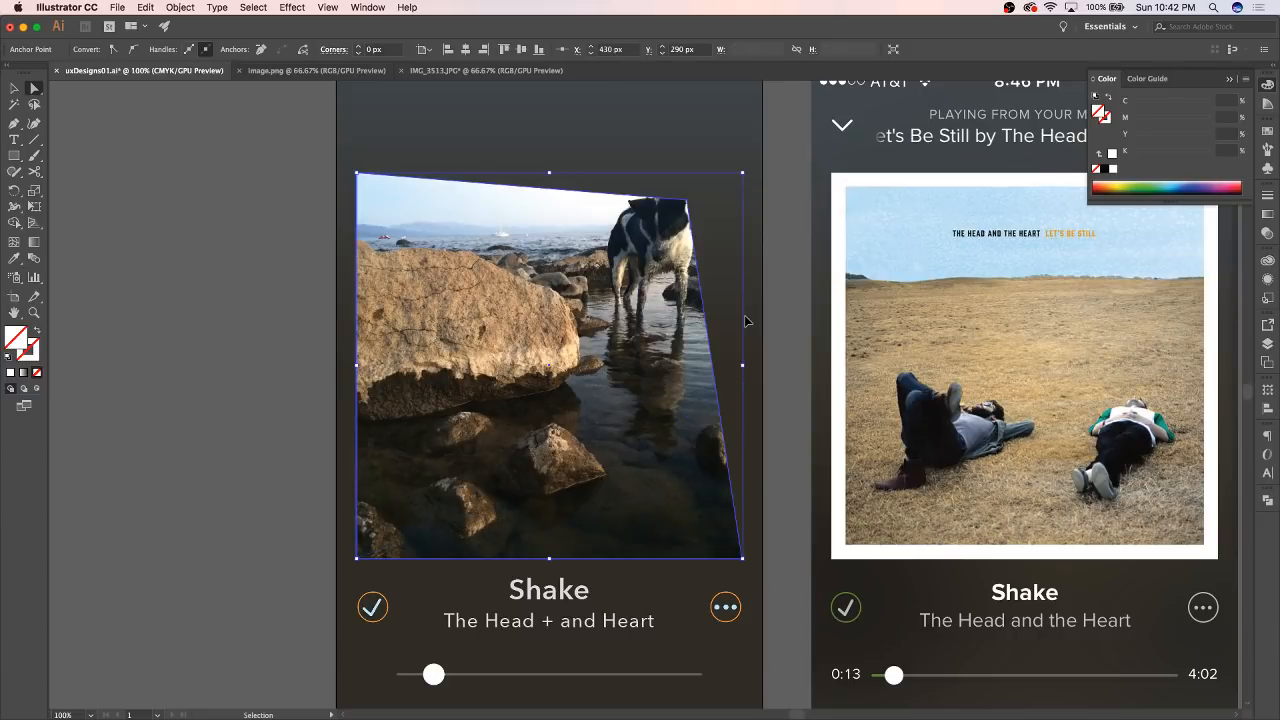
key("super+z")
key("super+z")
key("super+z")
key("super+z")
key("super+z")
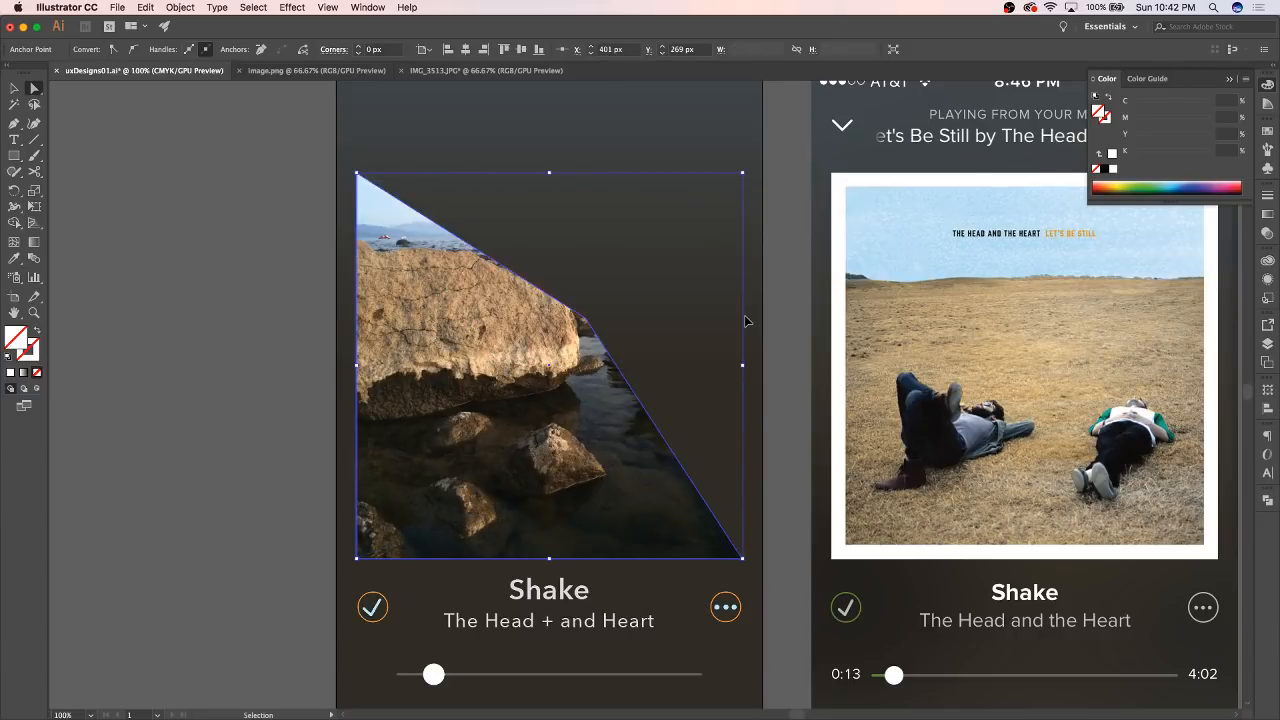
key("super+z")
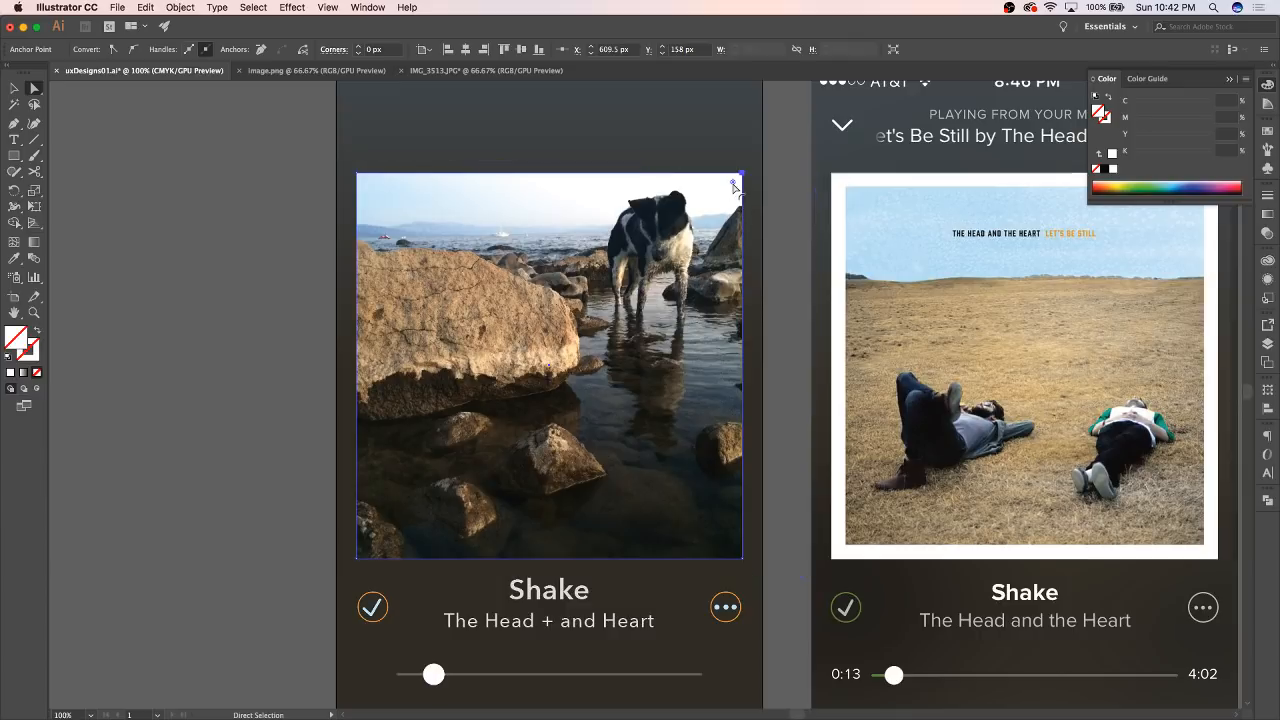
Step: Try rounding the mask's upper-right corner to a radius of about 38 px, undo the rounding and deselect the clip group
left_click_drag(729, 190, 716, 201)
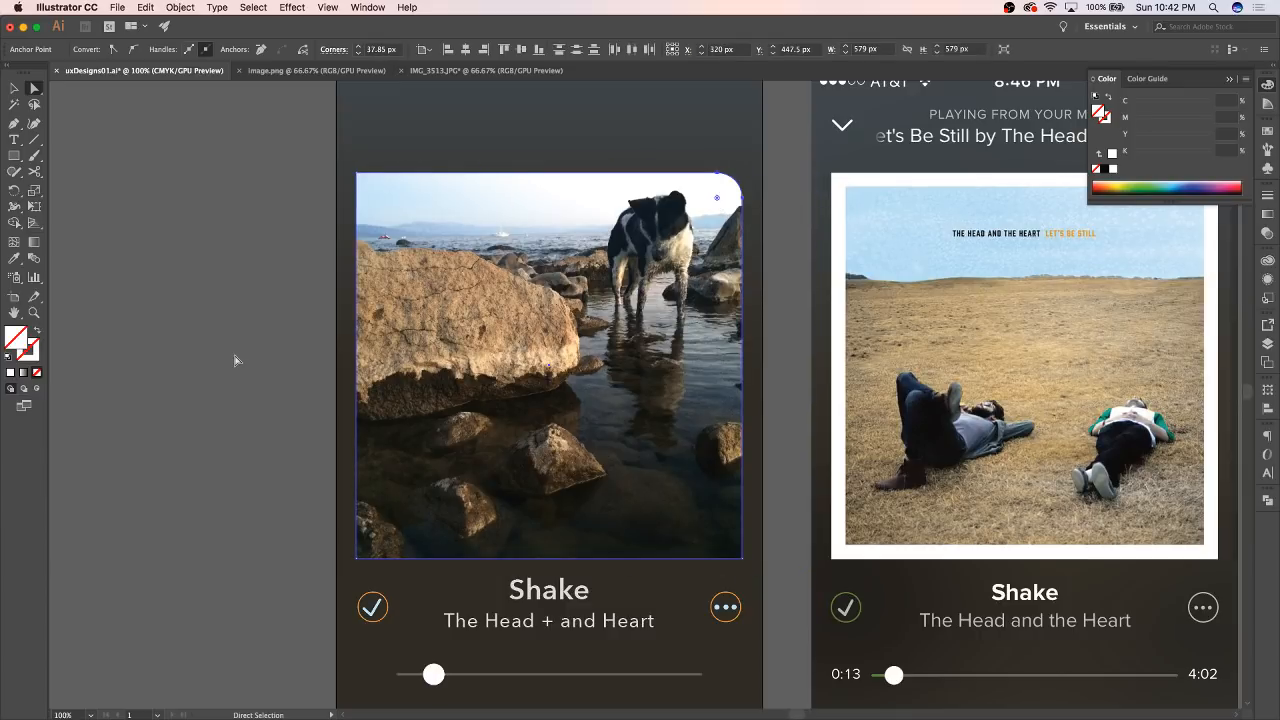
left_click(203, 328)
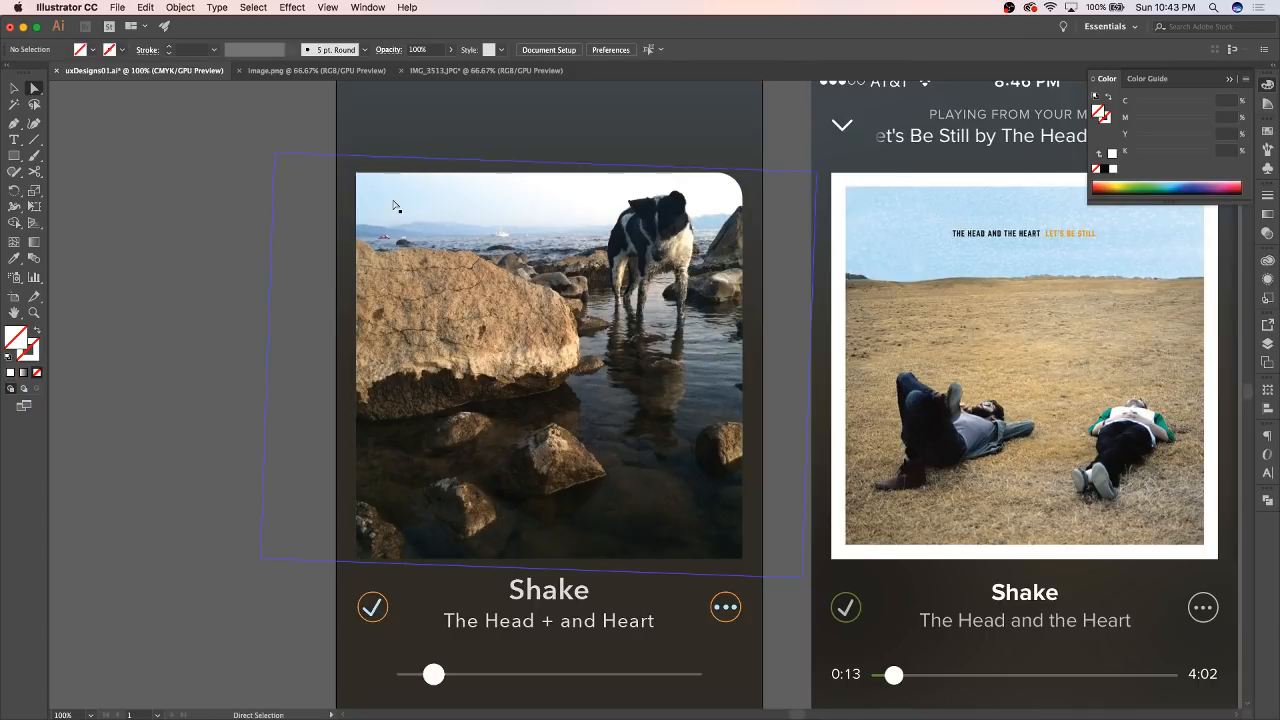
left_click(361, 229)
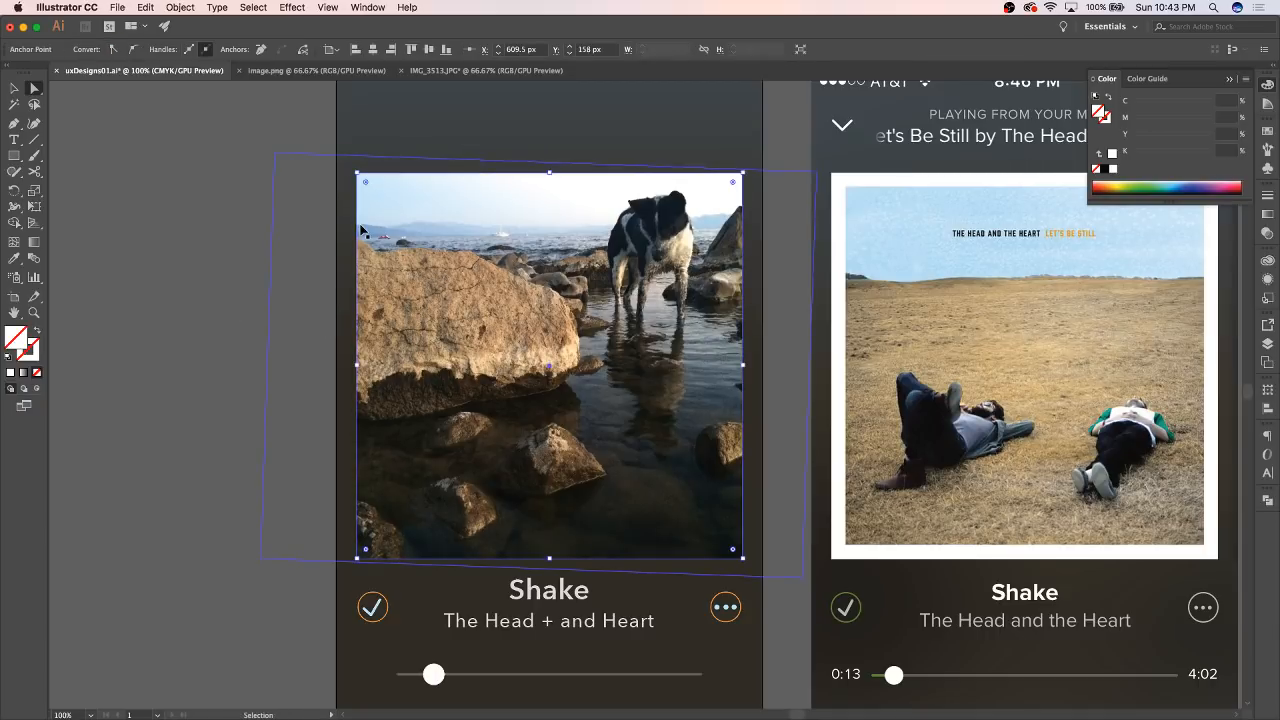
left_click(357, 232)
left_click(449, 231)
key("v")
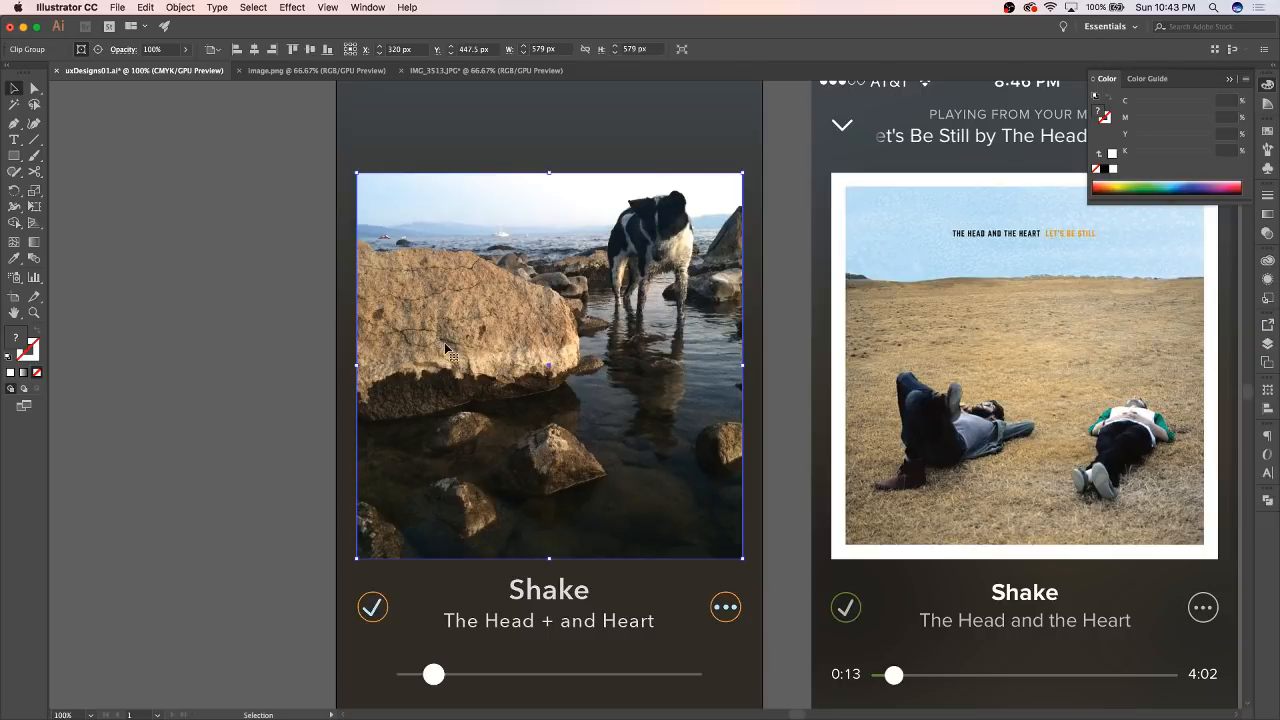
left_click(290, 350)
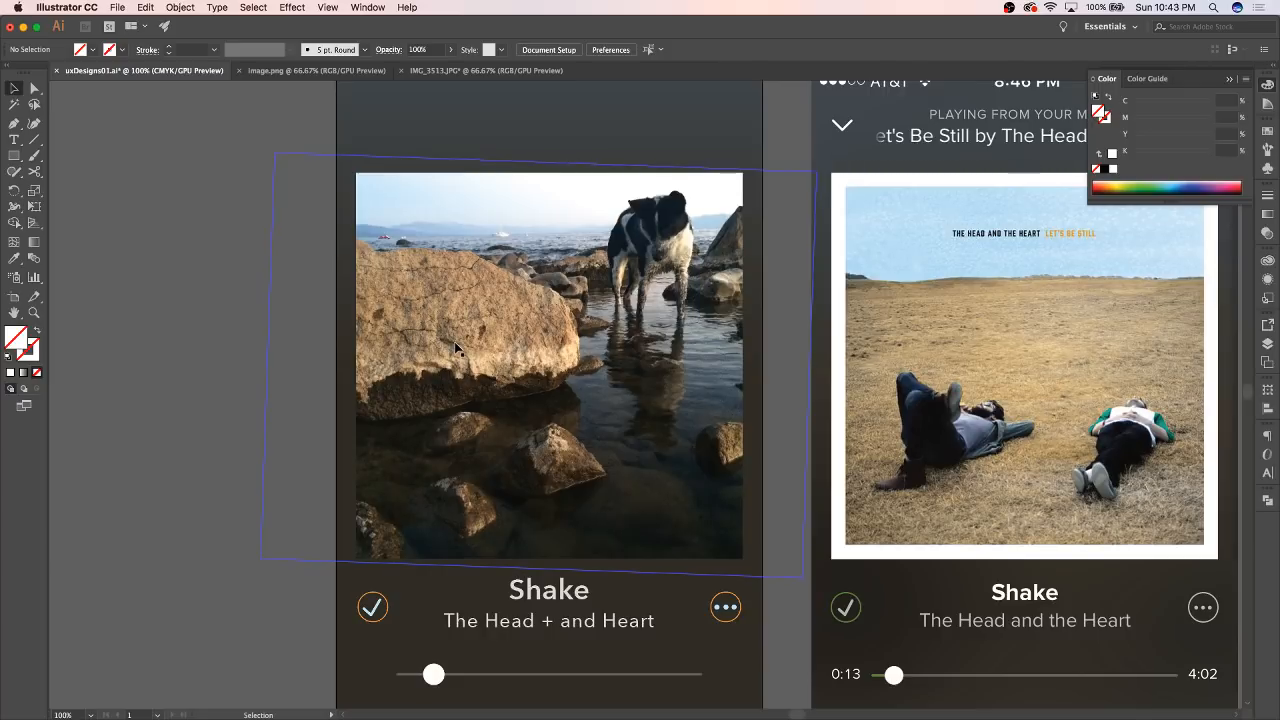
Step: Release the clipping mask on the album photo and select the released photo on its own
left_click(435, 283)
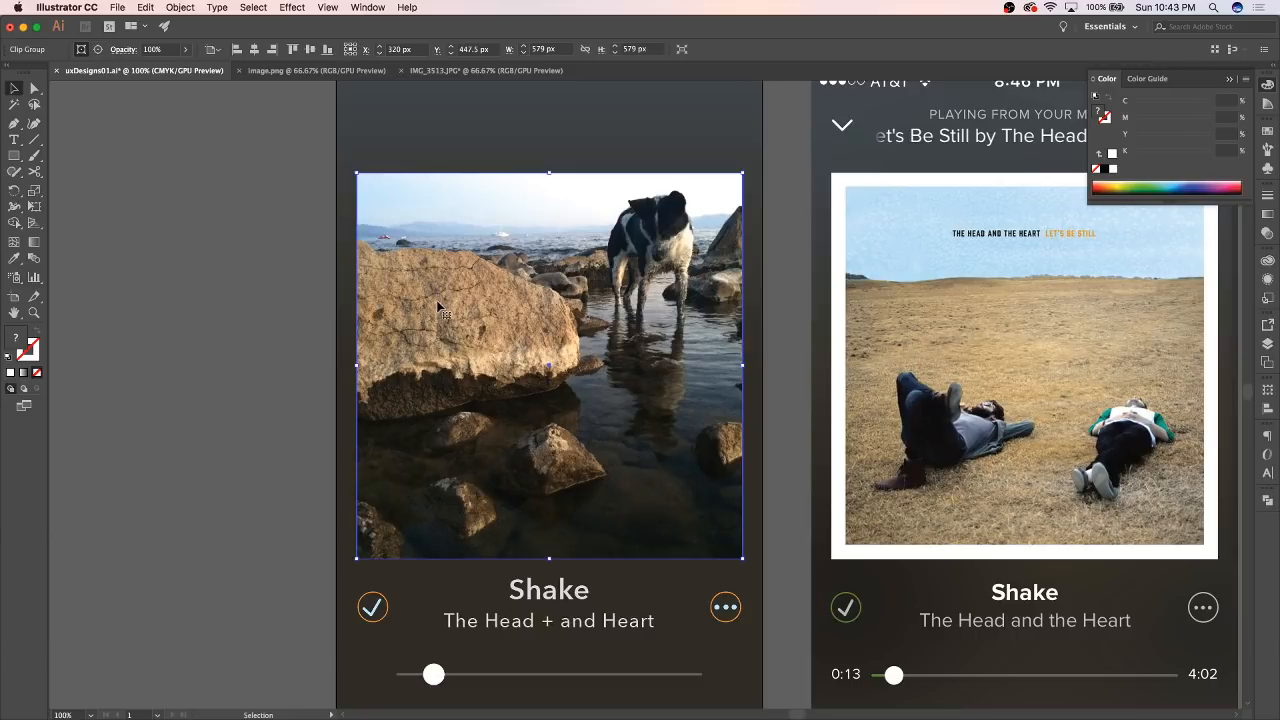
left_click(180, 7)
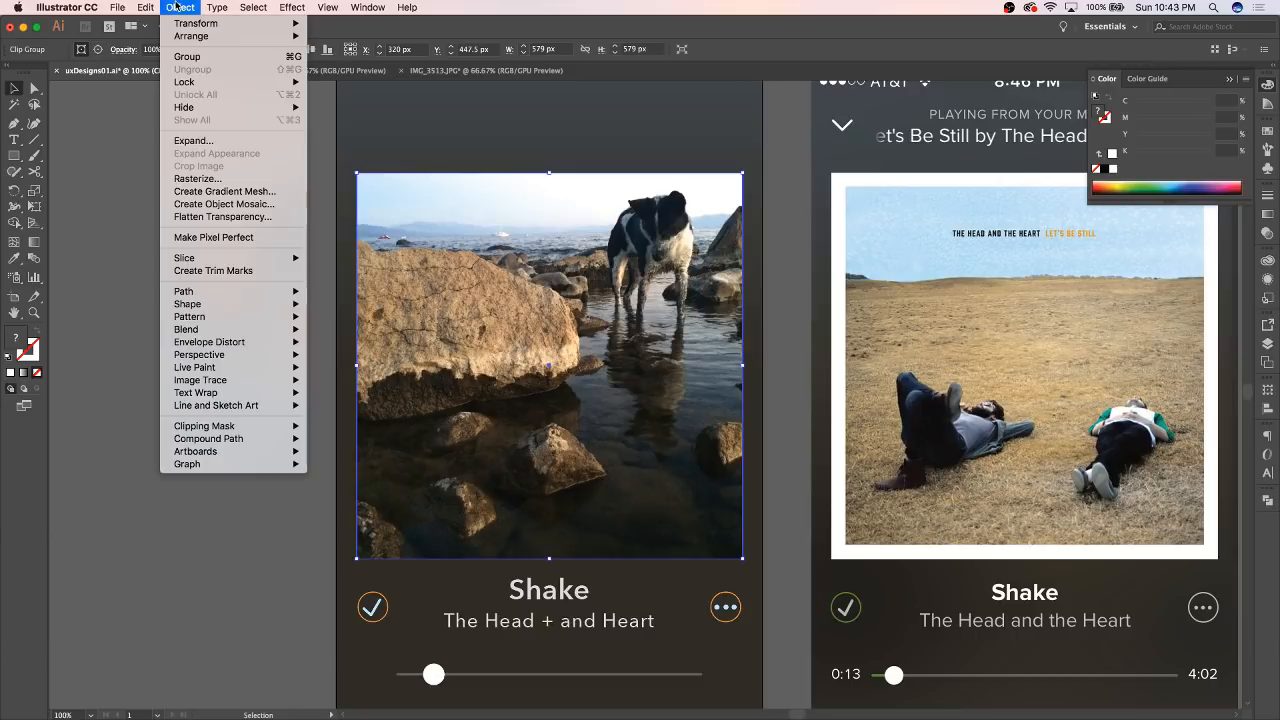
mouse_move(190, 430)
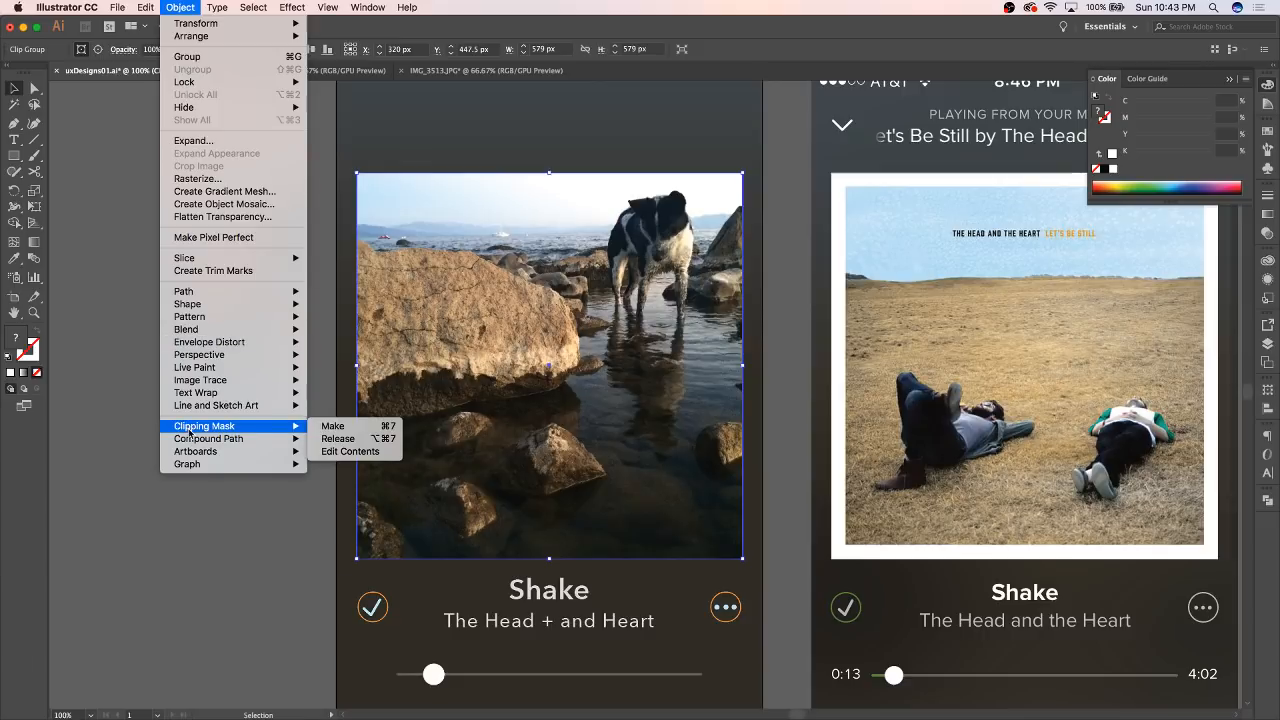
left_click(338, 438)
left_click(332, 286)
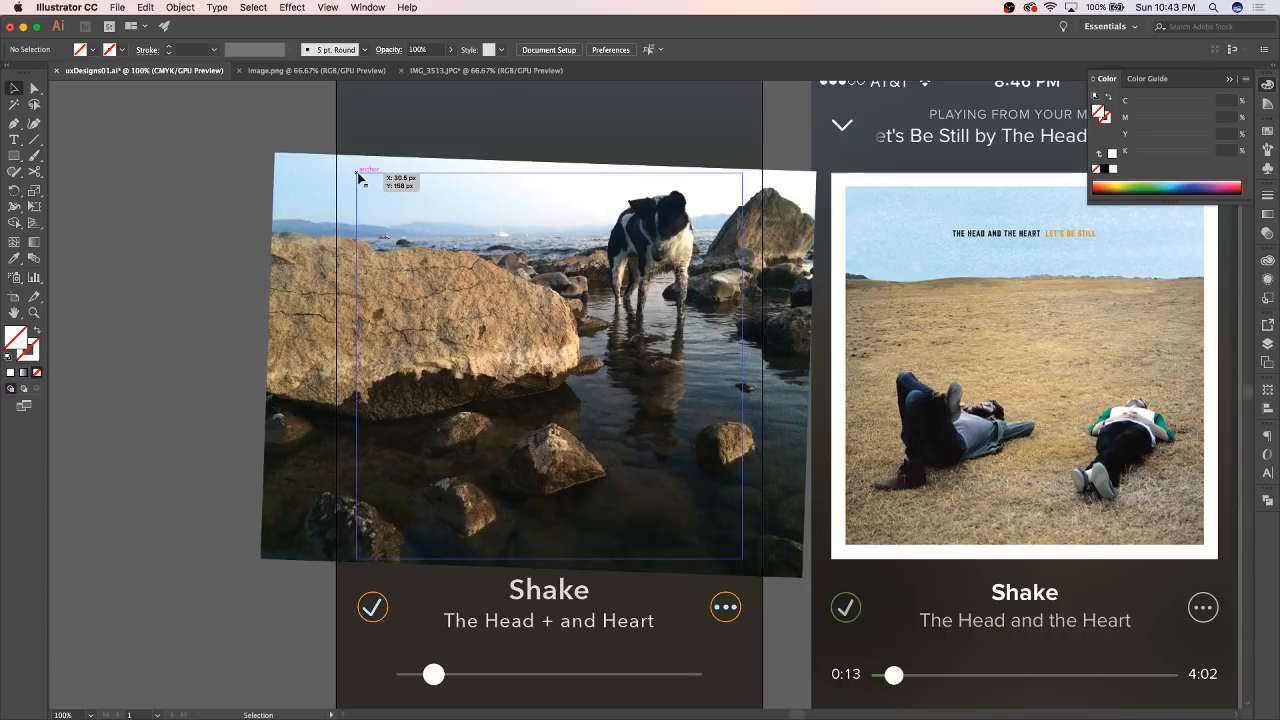
left_click(363, 172)
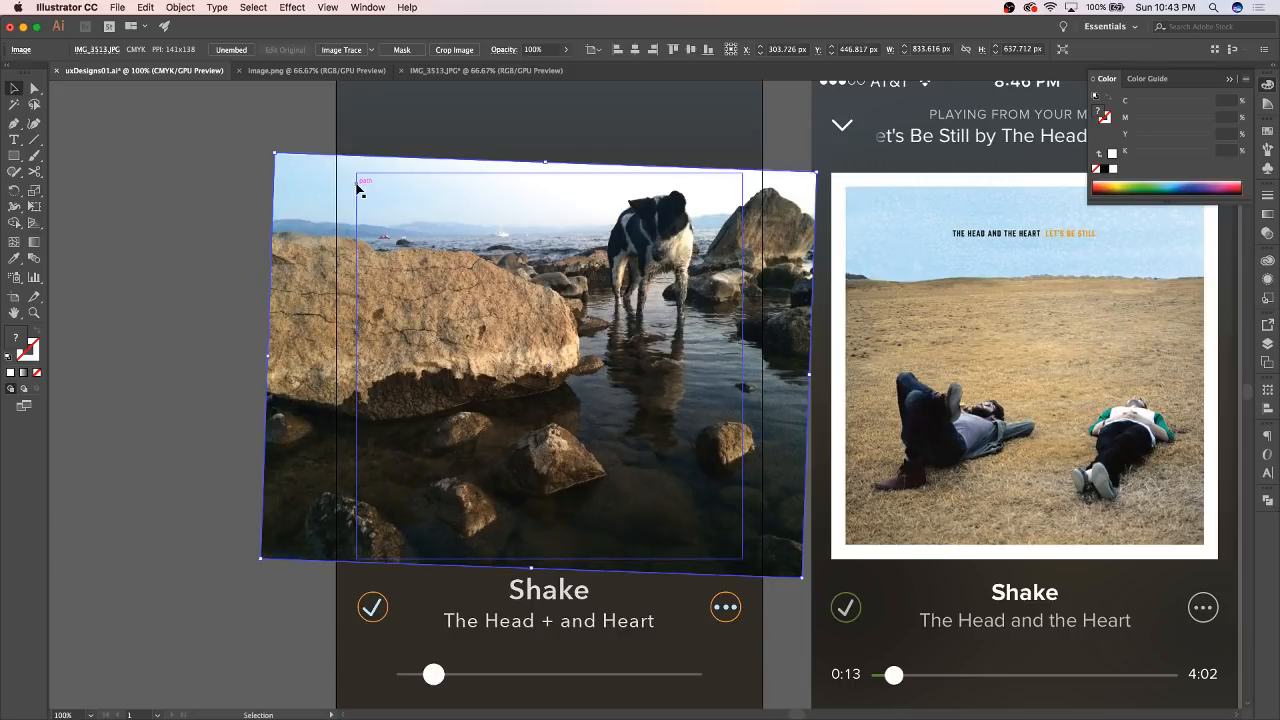
Step: Delete the leftover square mask outline and place a white-filled circle about 585 px wide over the beach photo
left_click(357, 187)
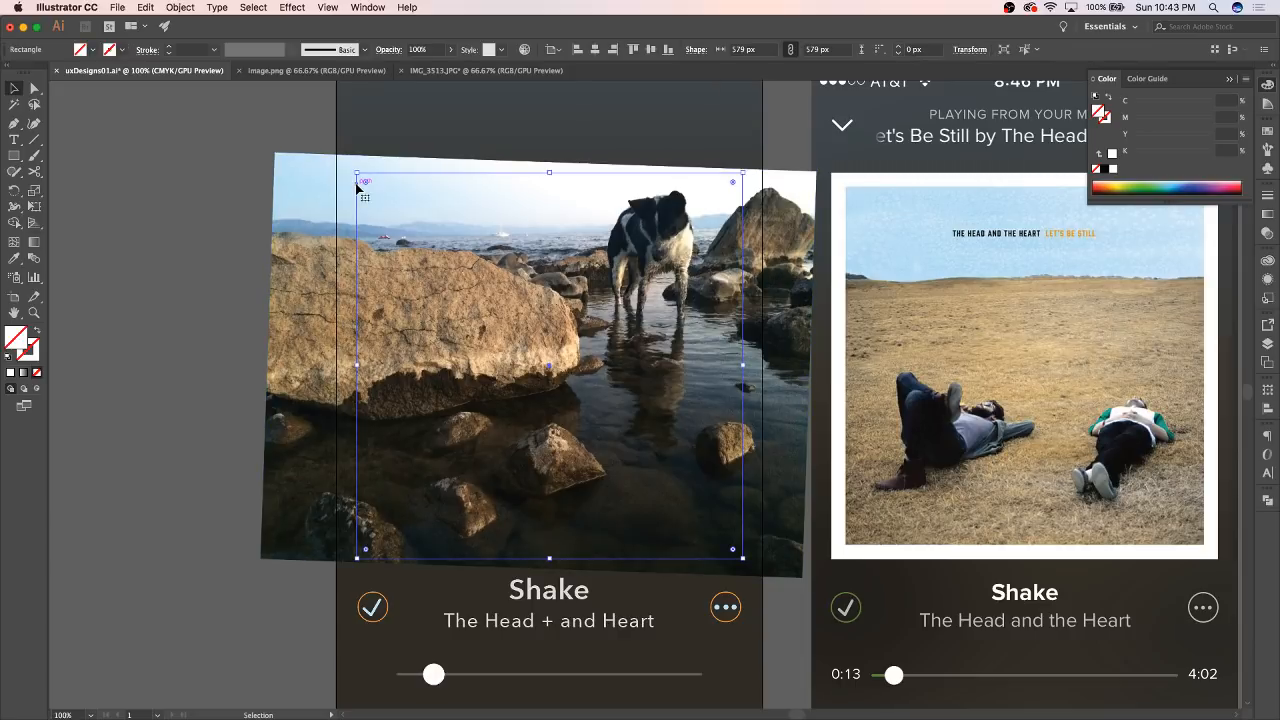
key("Delete")
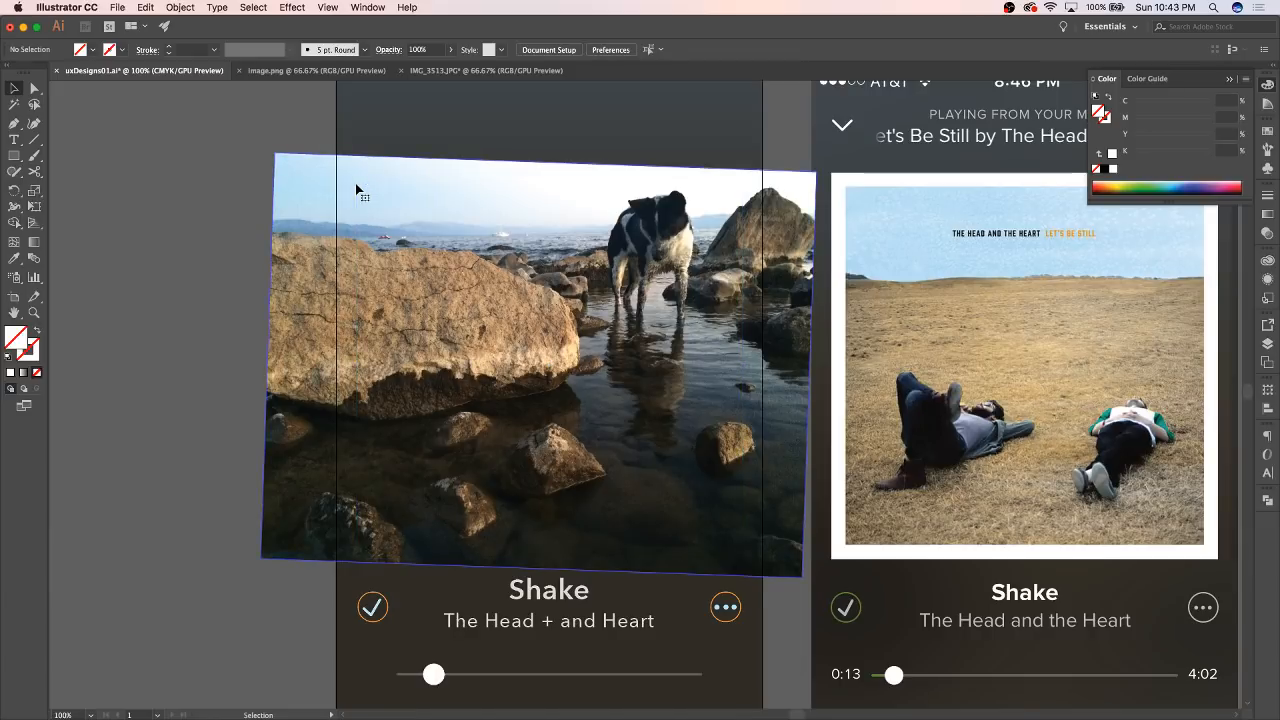
left_click(15, 156)
left_click(76, 188)
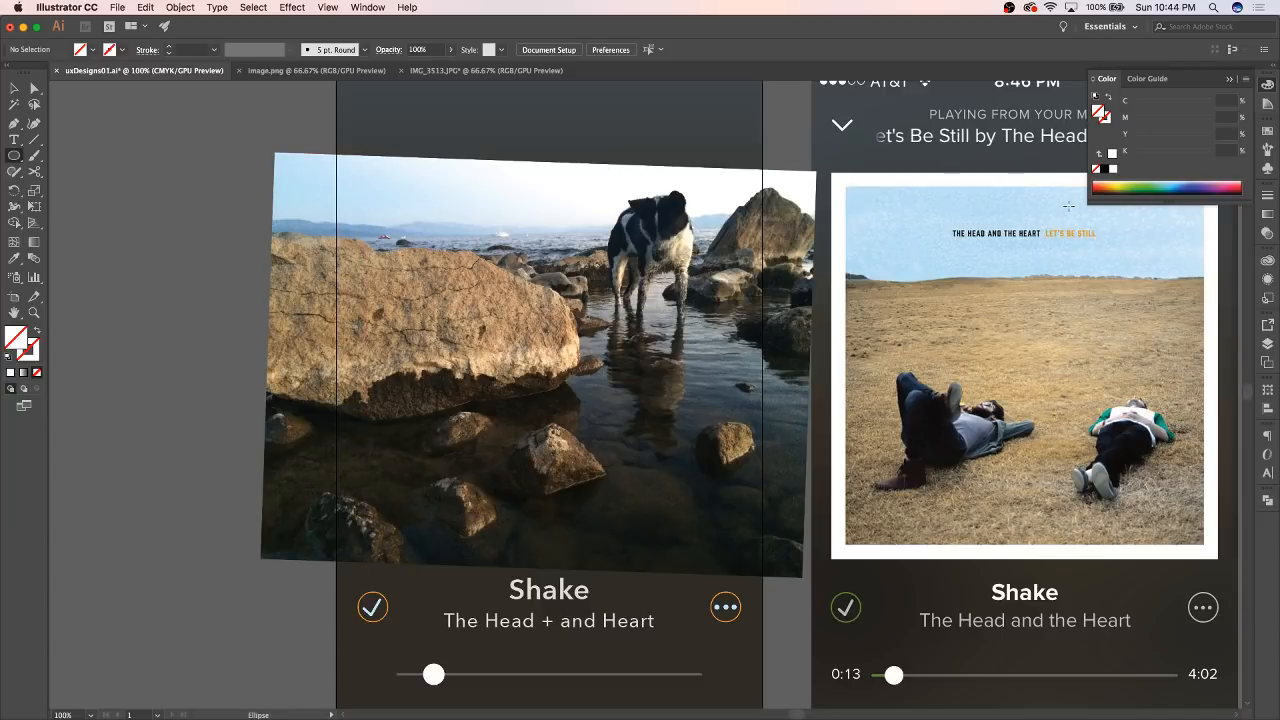
left_click(1113, 154)
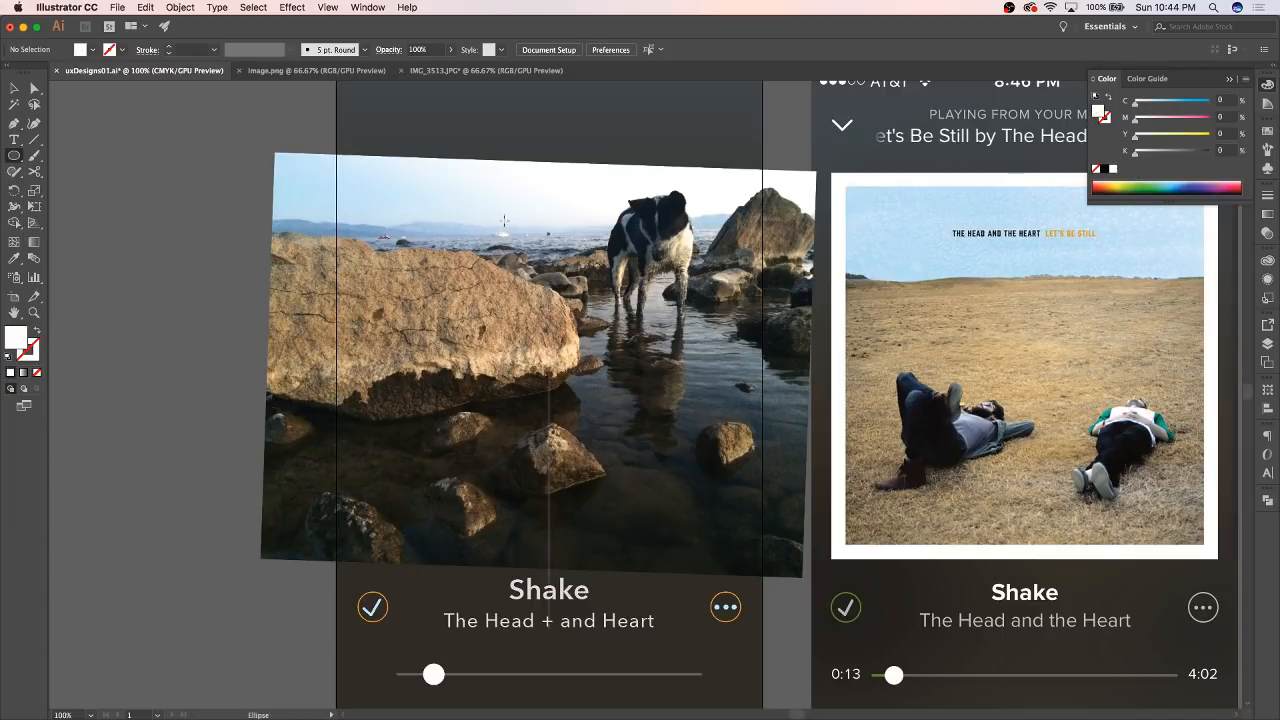
left_click_drag(386, 172, 773, 475)
left_click_drag(778, 479, 778, 479)
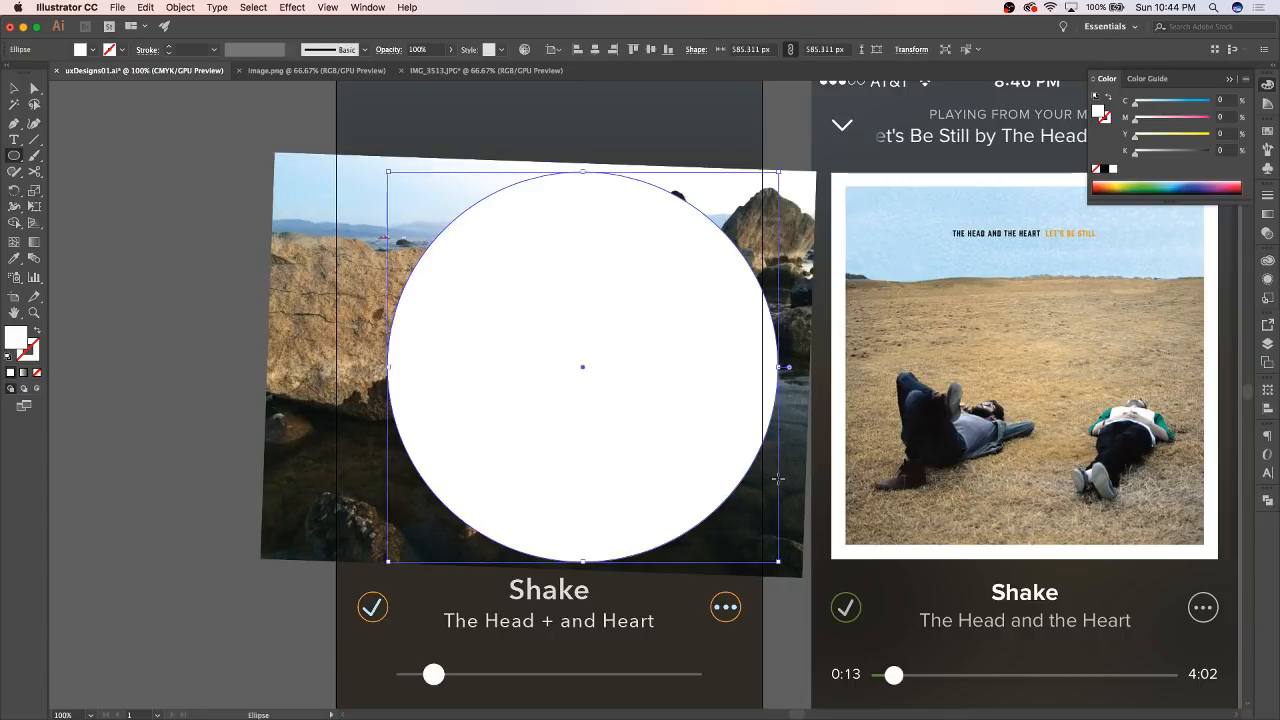
key("v")
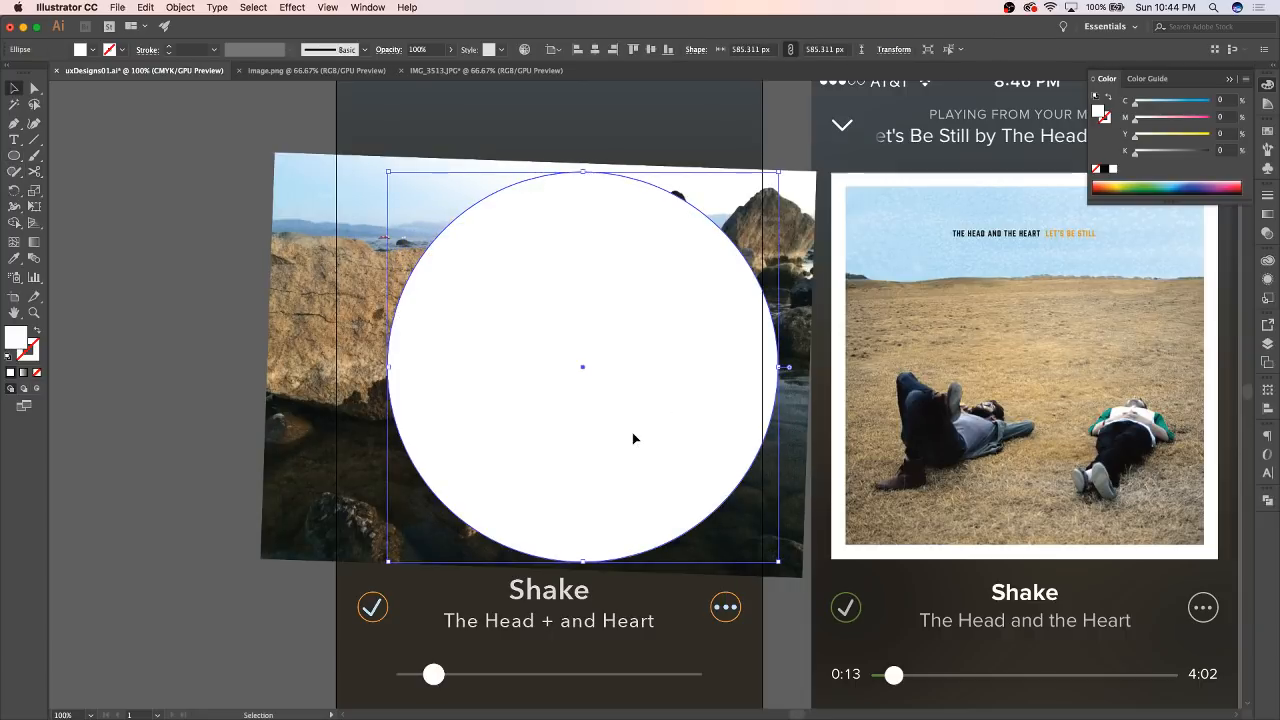
left_click_drag(634, 436, 630, 434)
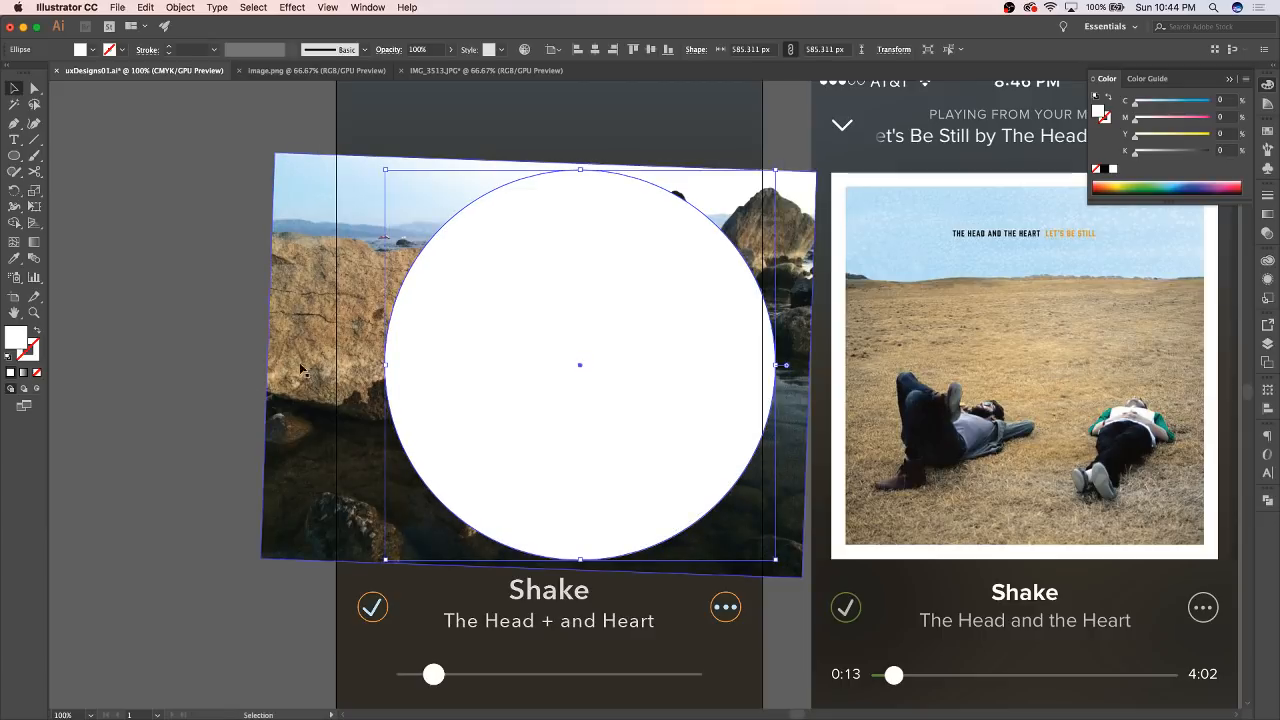
Step: Clip the beach photo to the white circle with a clipping mask and deselect it
left_click(330, 362, "shift")
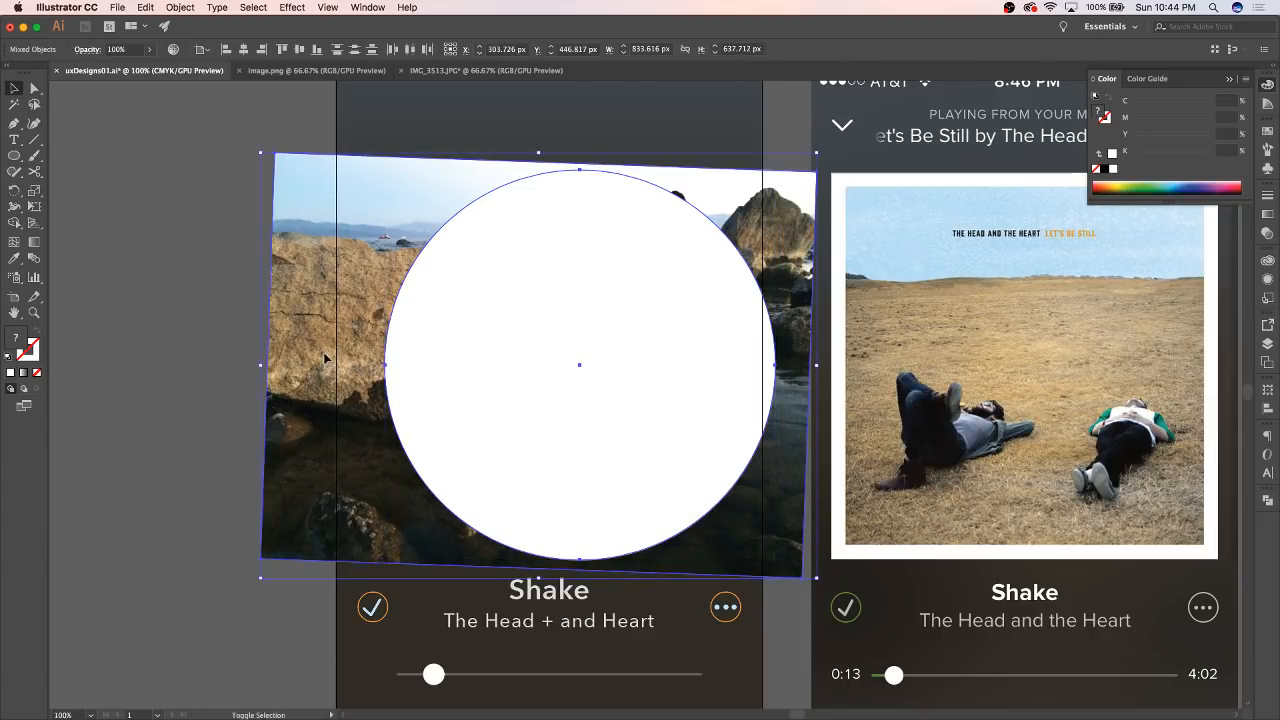
left_click(180, 7)
mouse_move(214, 430)
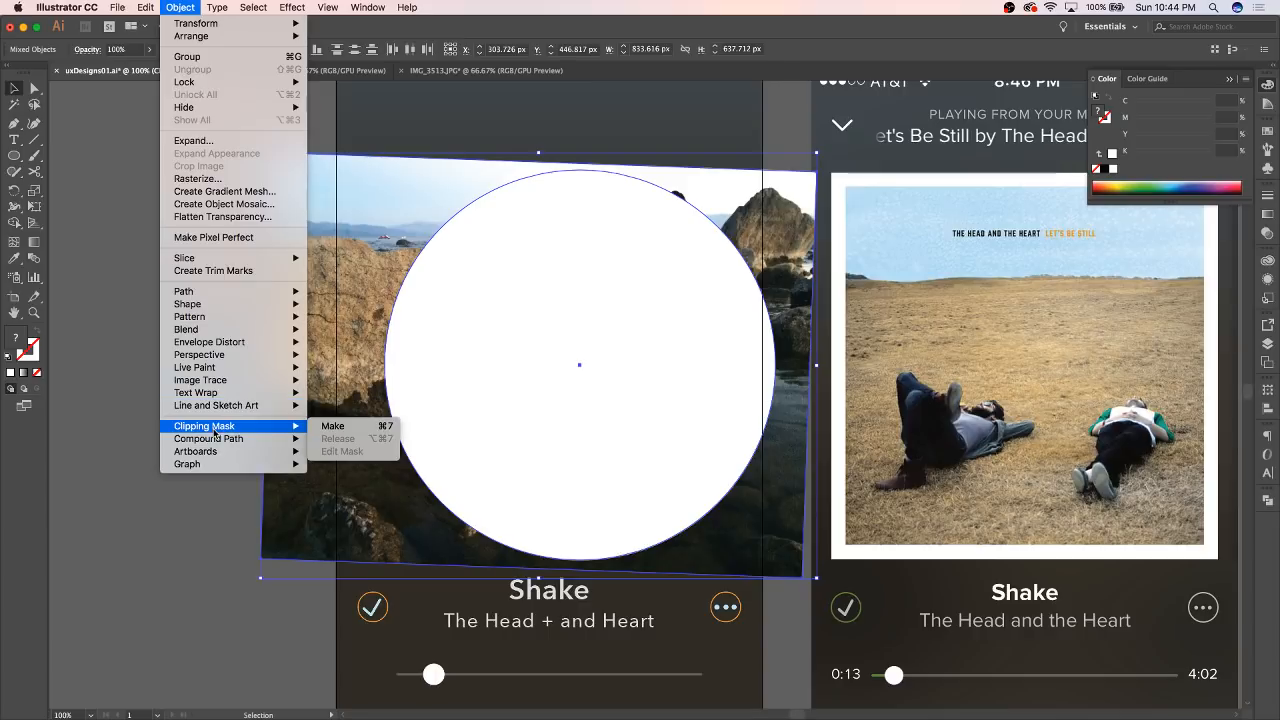
left_click(335, 426)
left_click(199, 367)
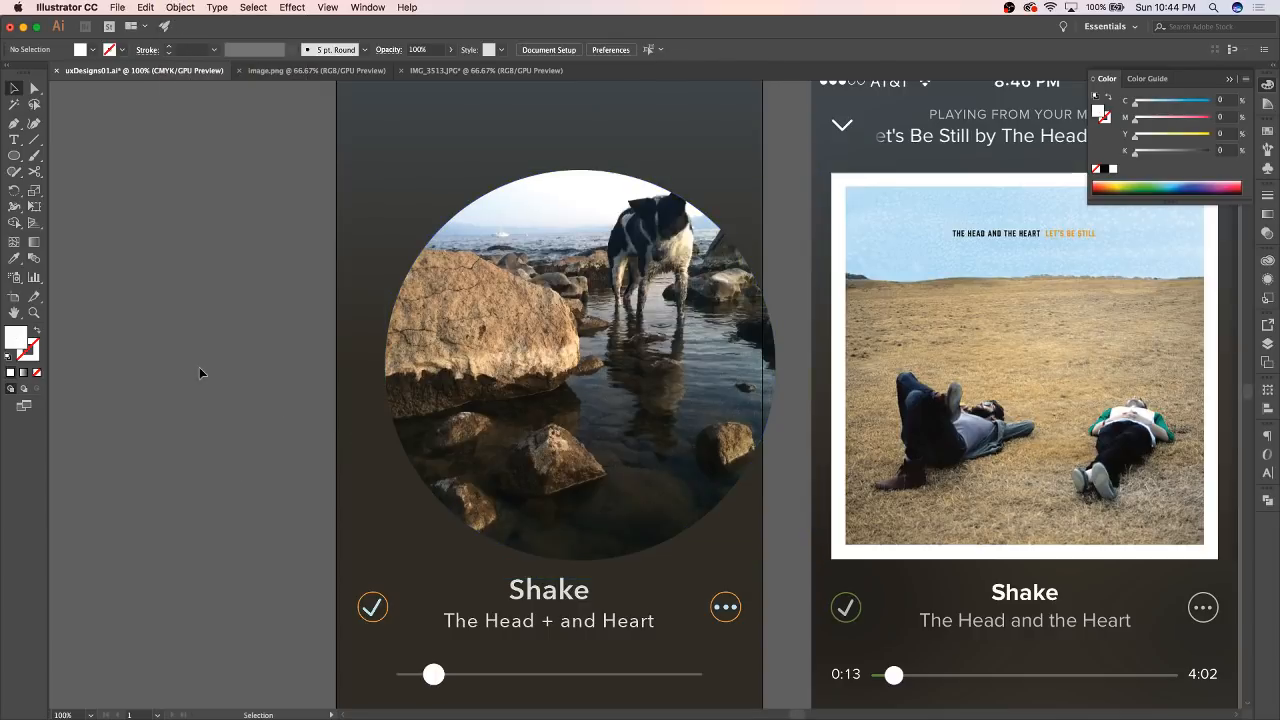
Step: Shift the circular clip group left and centre it horizontally on the artboard at X 320 px
left_click(625, 402)
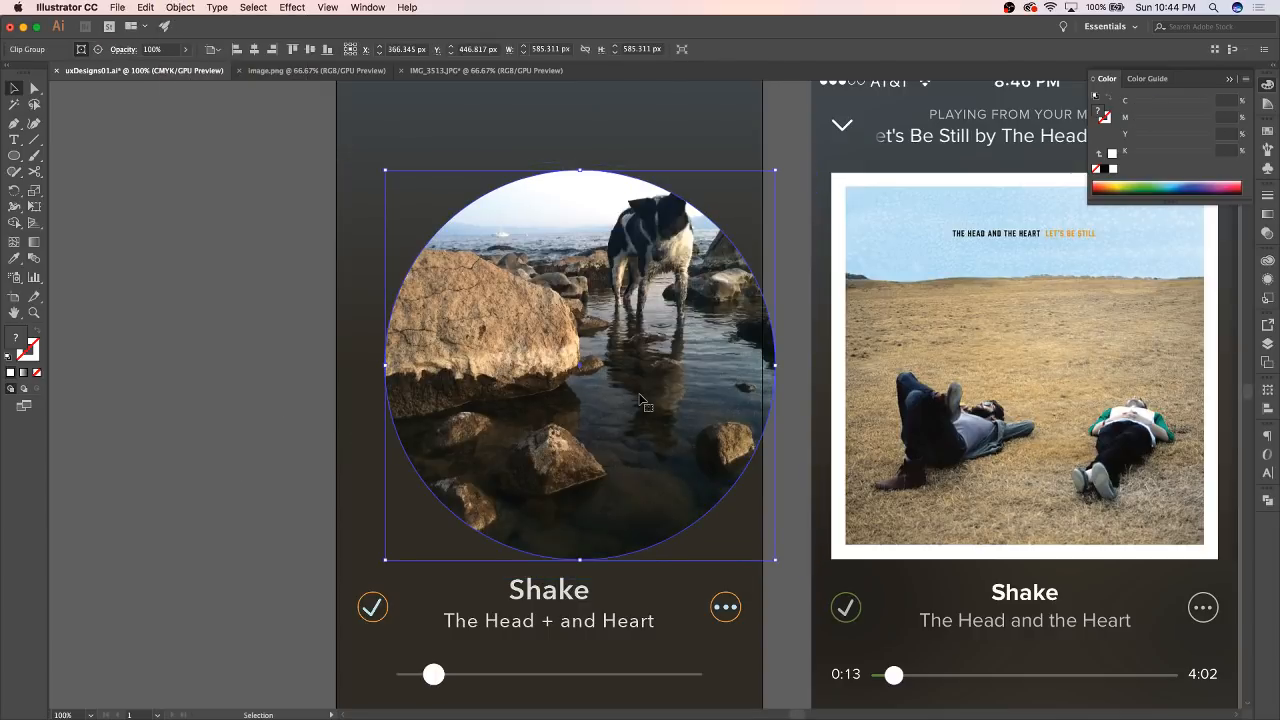
left_click_drag(640, 400, 613, 400)
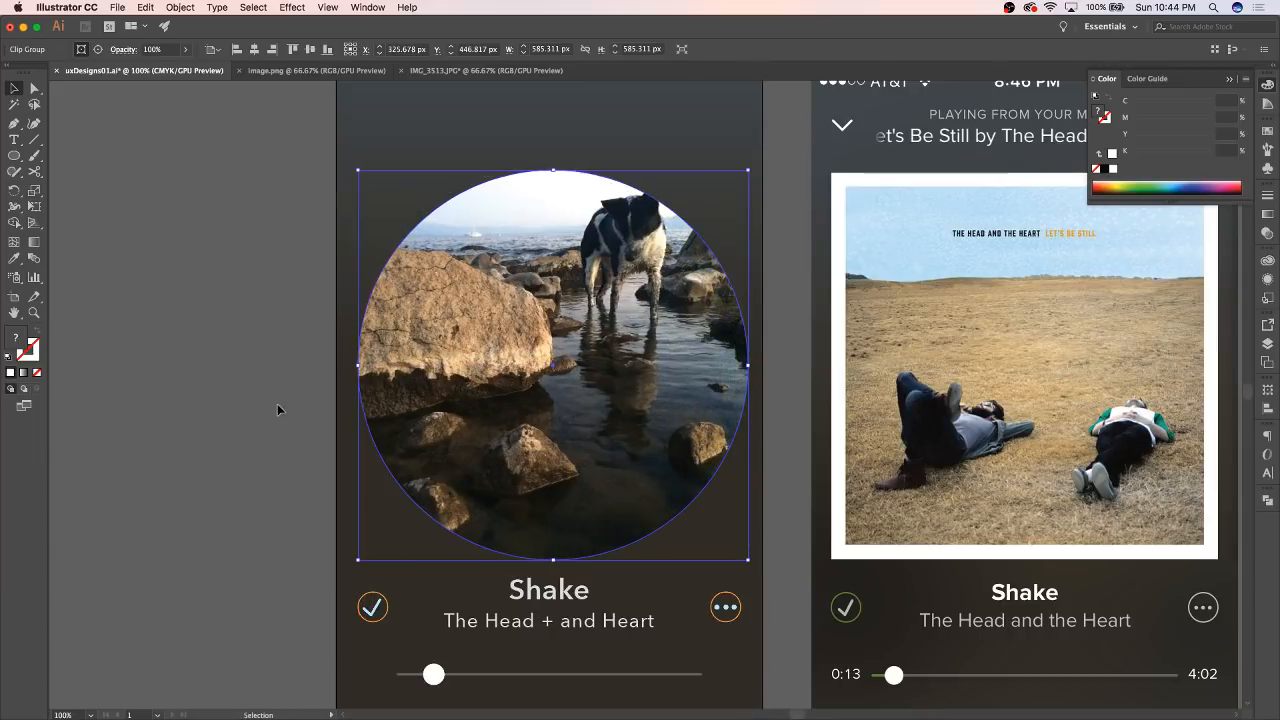
left_click(253, 401)
left_click(464, 395)
key("Left")
key("Left")
key("Left")
key("Left")
key("Left")
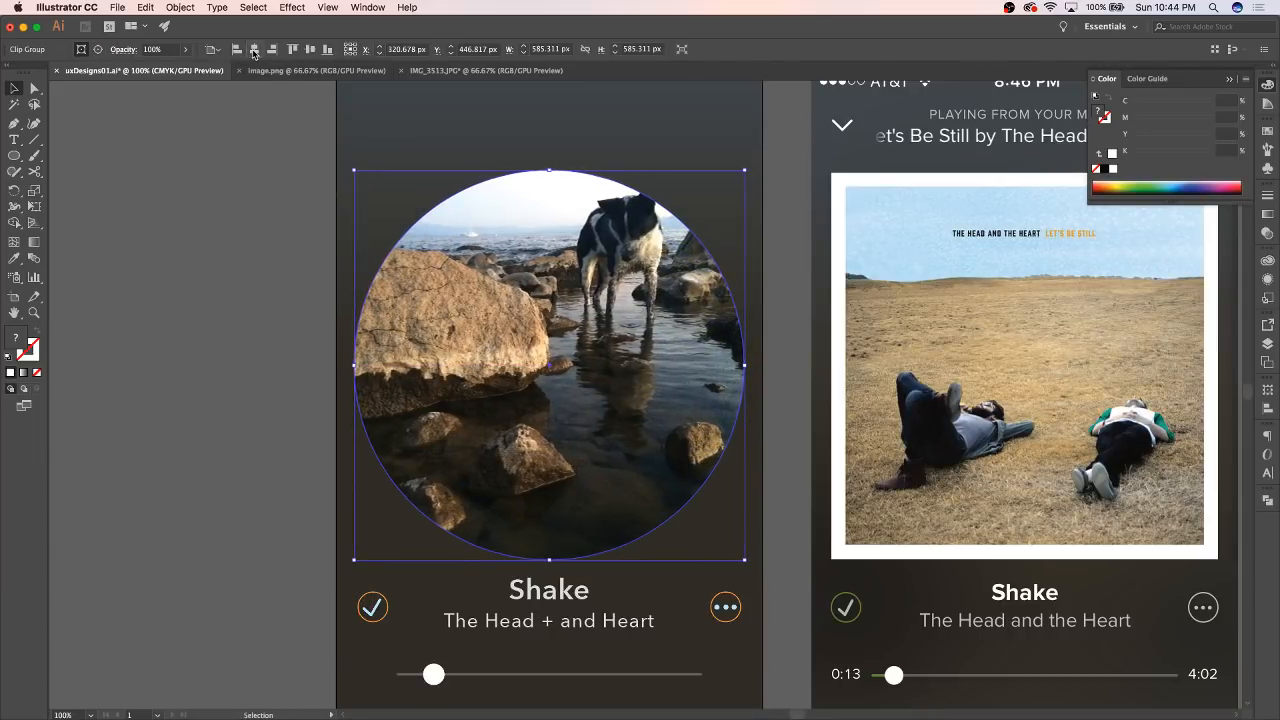
left_click(306, 471)
key("super+minus")
key("super+minus")
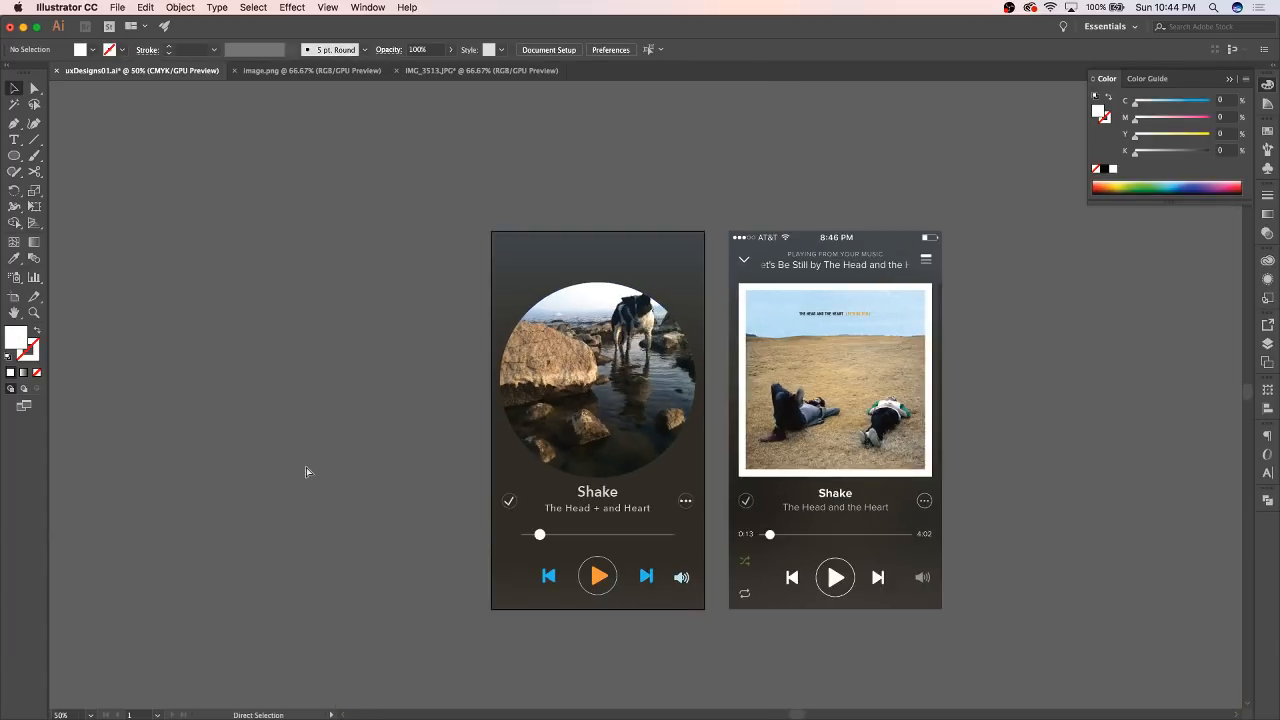
Step: Isolate the circular clip group and shrink its mask circle proportionally to about 478 px toward its lower-left corner
left_click(571, 376)
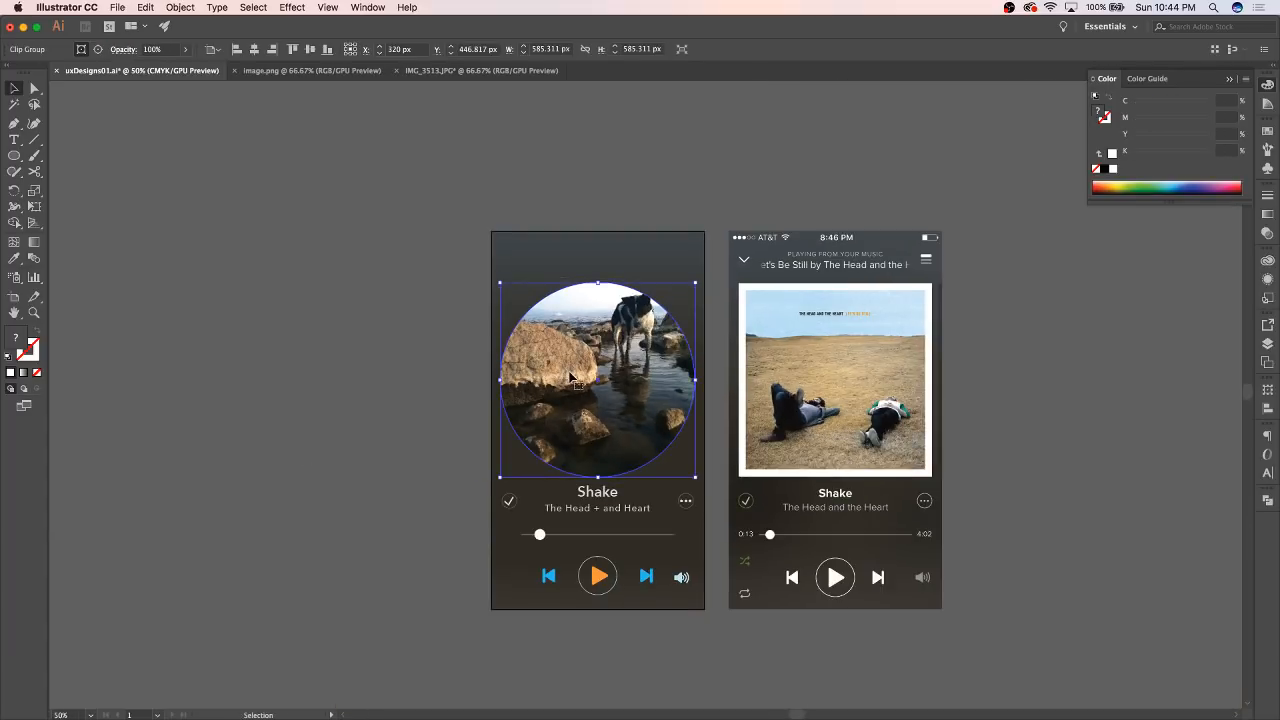
key("super+plus")
key("super+plus")
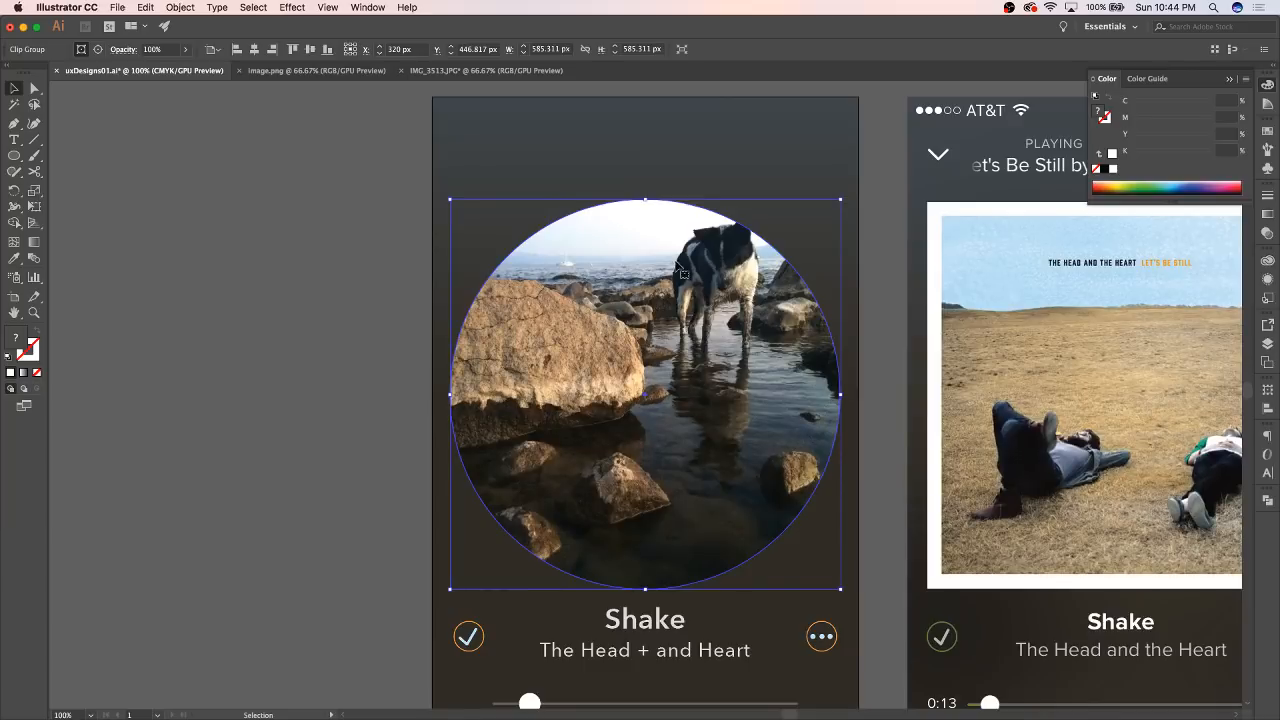
double_click(735, 228)
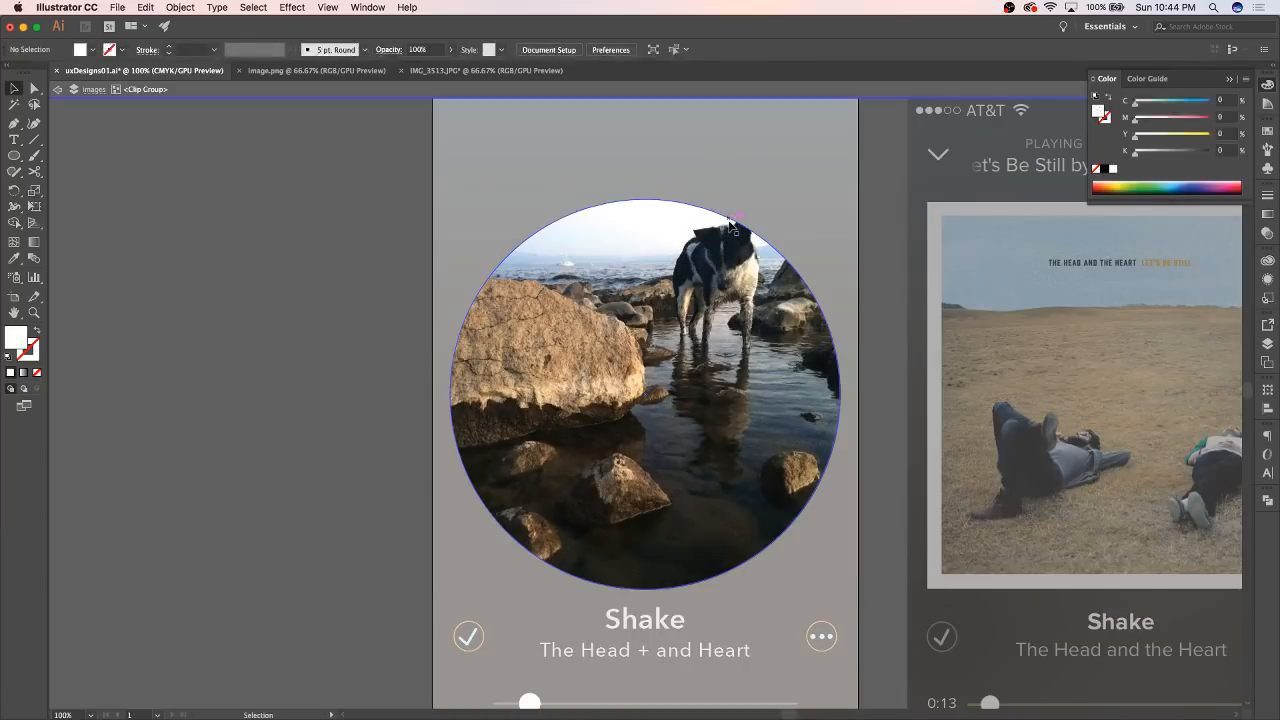
left_click(790, 259)
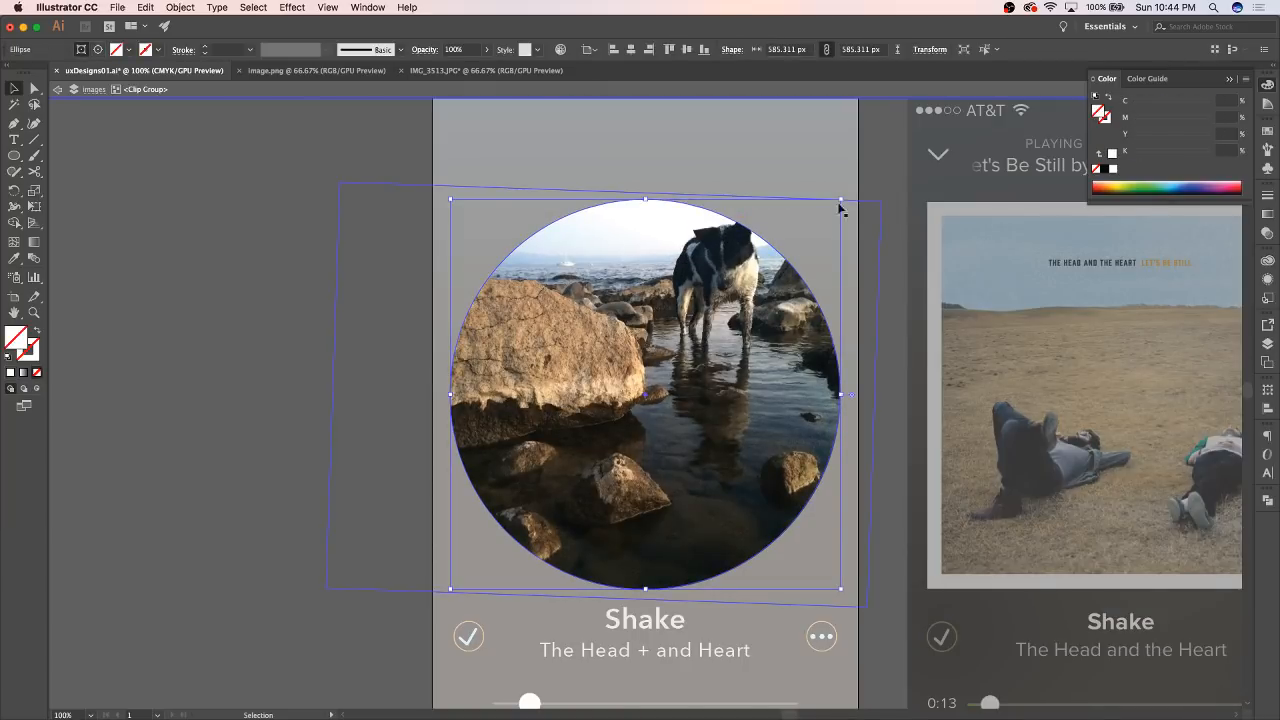
left_click_drag(842, 200, 769, 226)
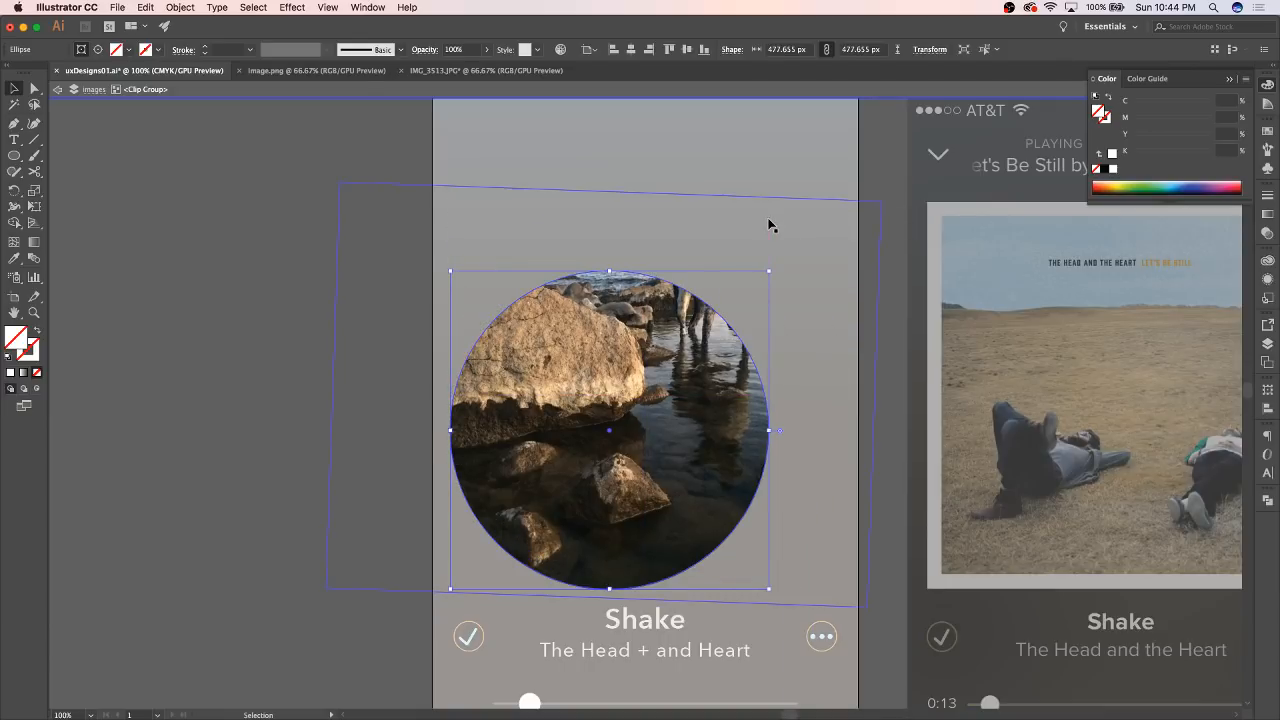
Step: Move the photo down and left inside the circular mask so the dog sits within it, and exit isolation mode
left_click(820, 257)
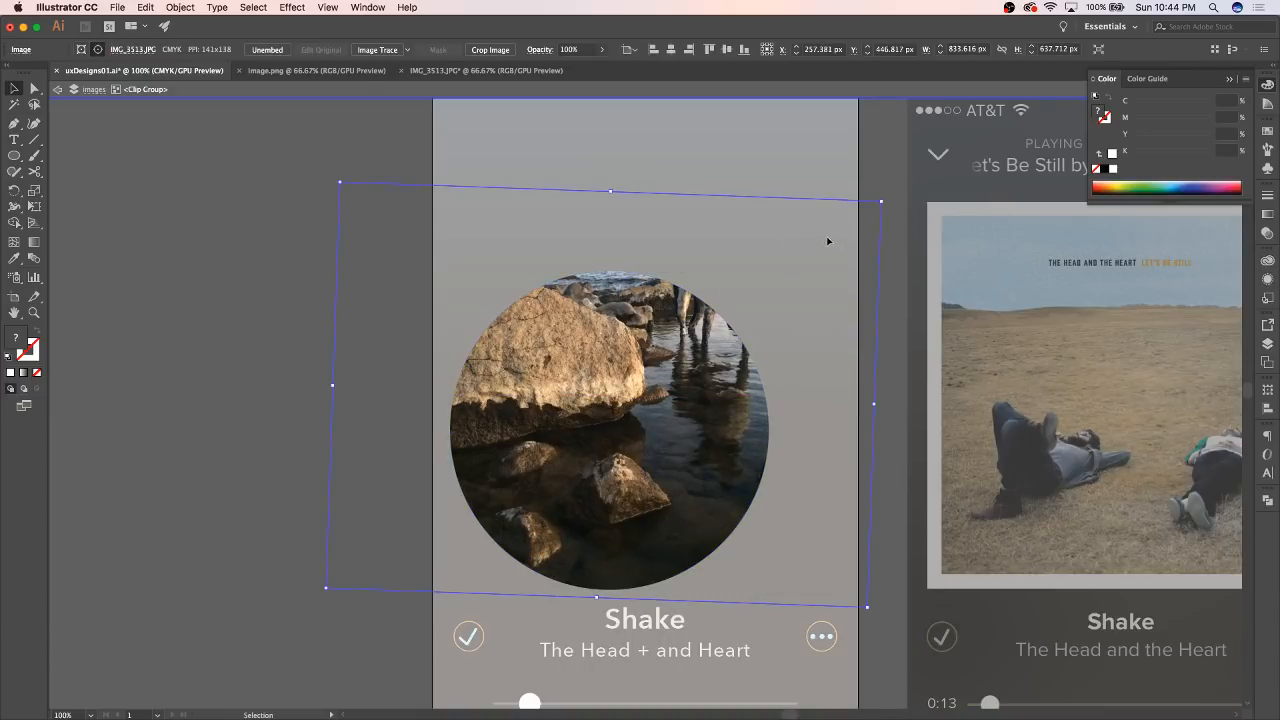
left_click_drag(828, 241, 762, 298)
key("Escape")
left_click(314, 180)
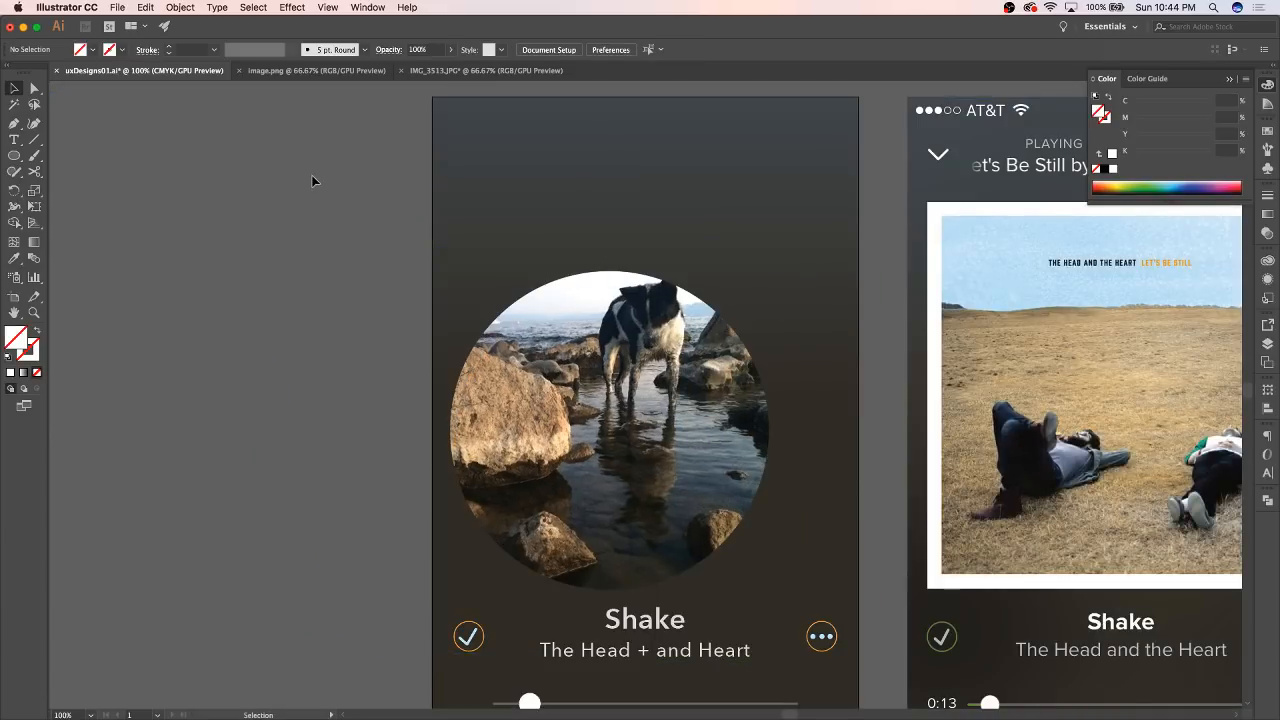
Step: Move the circular clip group up and slightly right, to about X 317 px, Y 432 px, and deselect it
left_click(614, 477)
left_click_drag(614, 477, 632, 425)
left_click(291, 426)
key("super+minus")
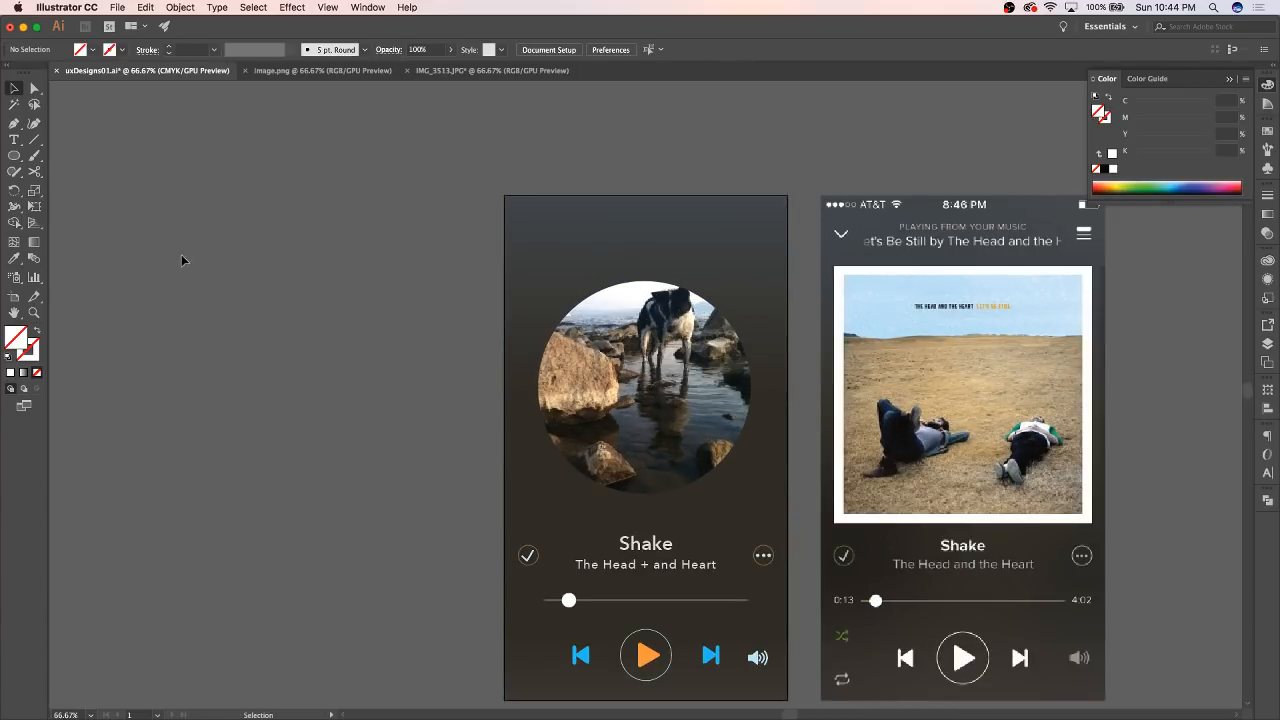
Step: Release the circular clipping mask from the beach photo and deselect everything
left_click(13, 122)
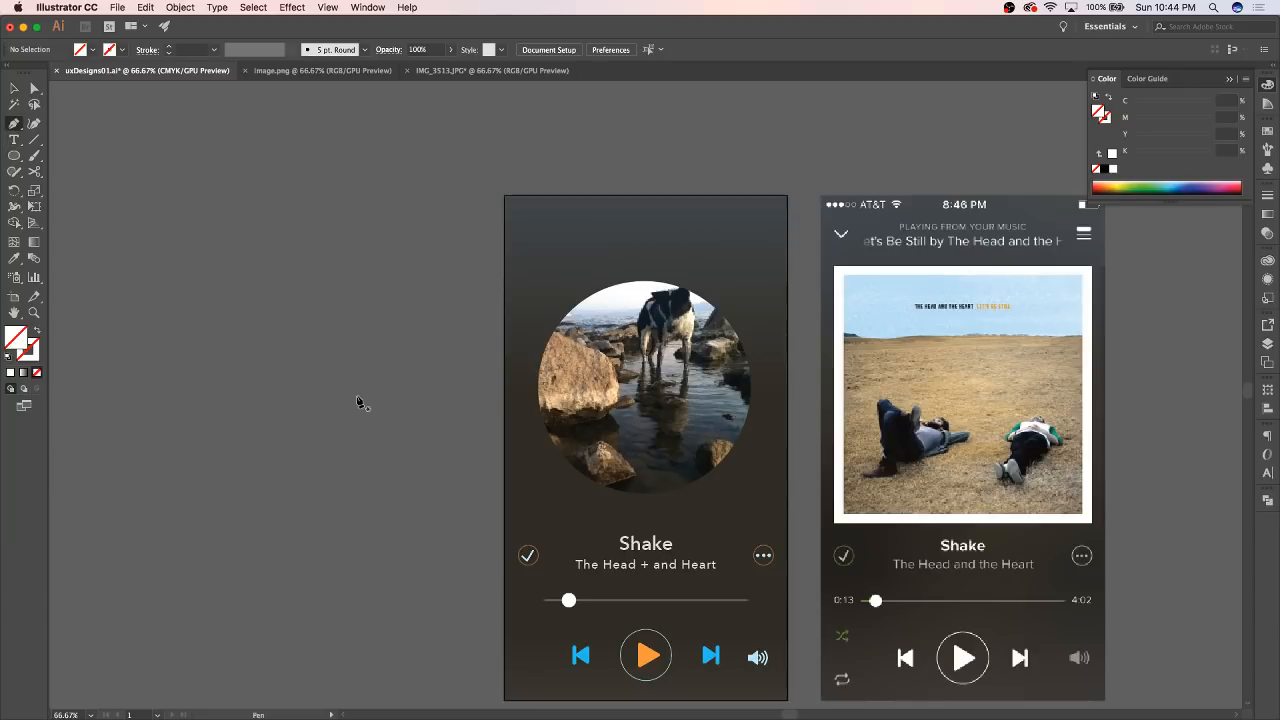
key("v")
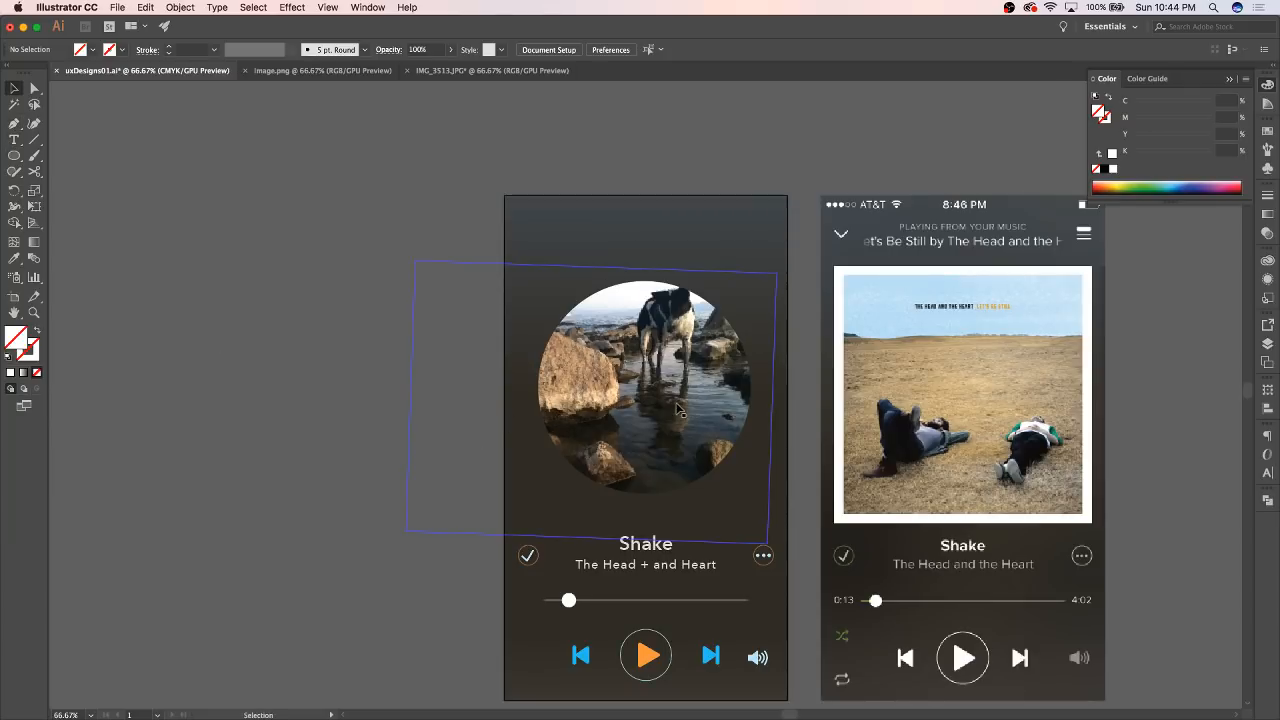
left_click(565, 423)
left_click(186, 7)
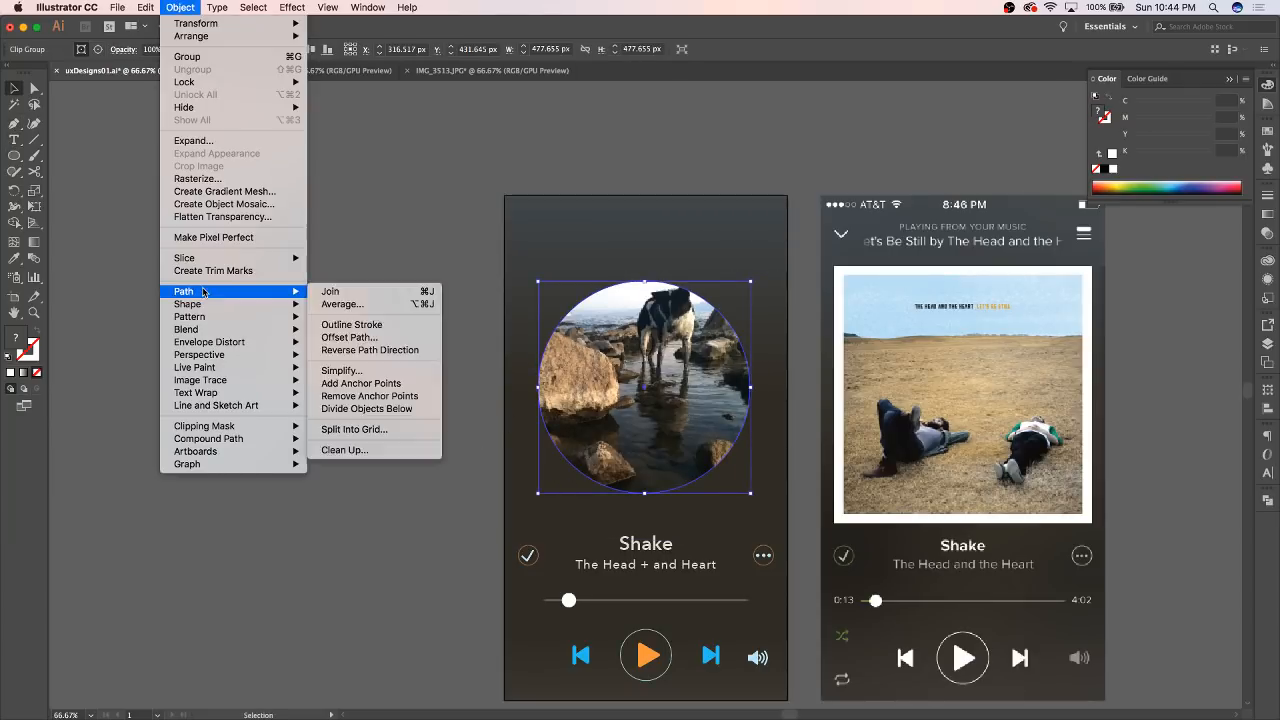
mouse_move(290, 426)
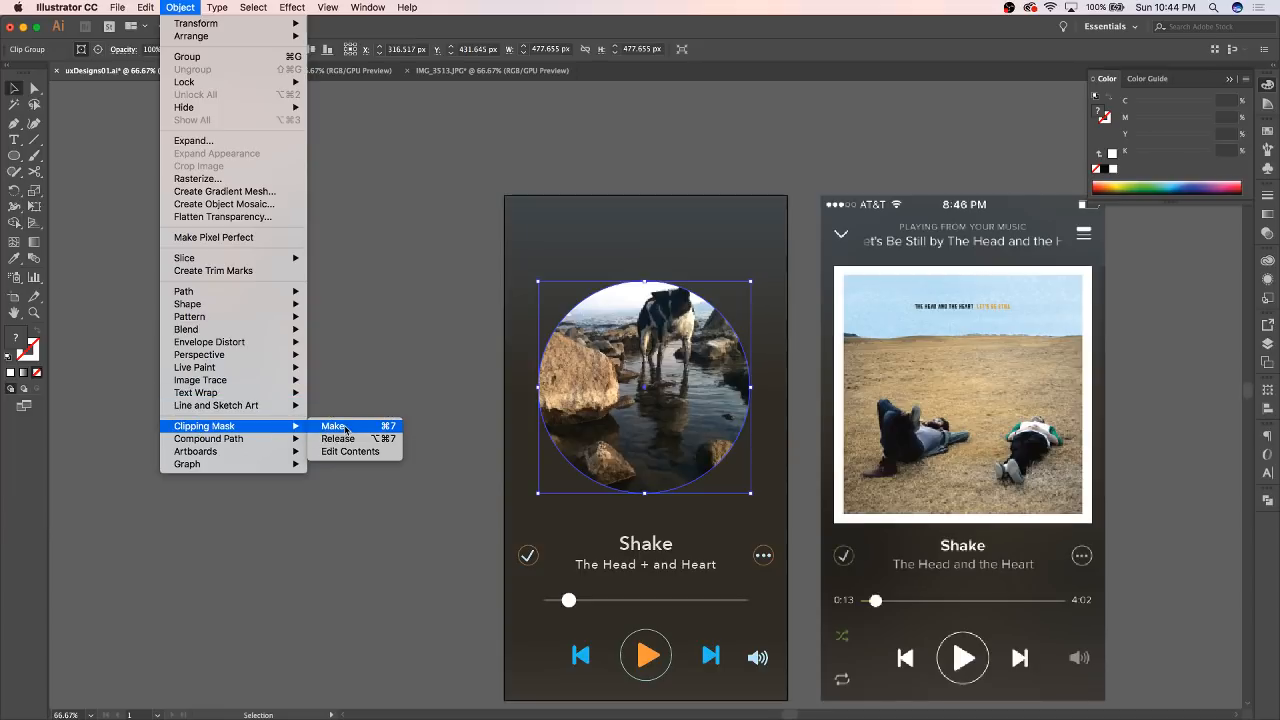
left_click(338, 438)
left_click(88, 182)
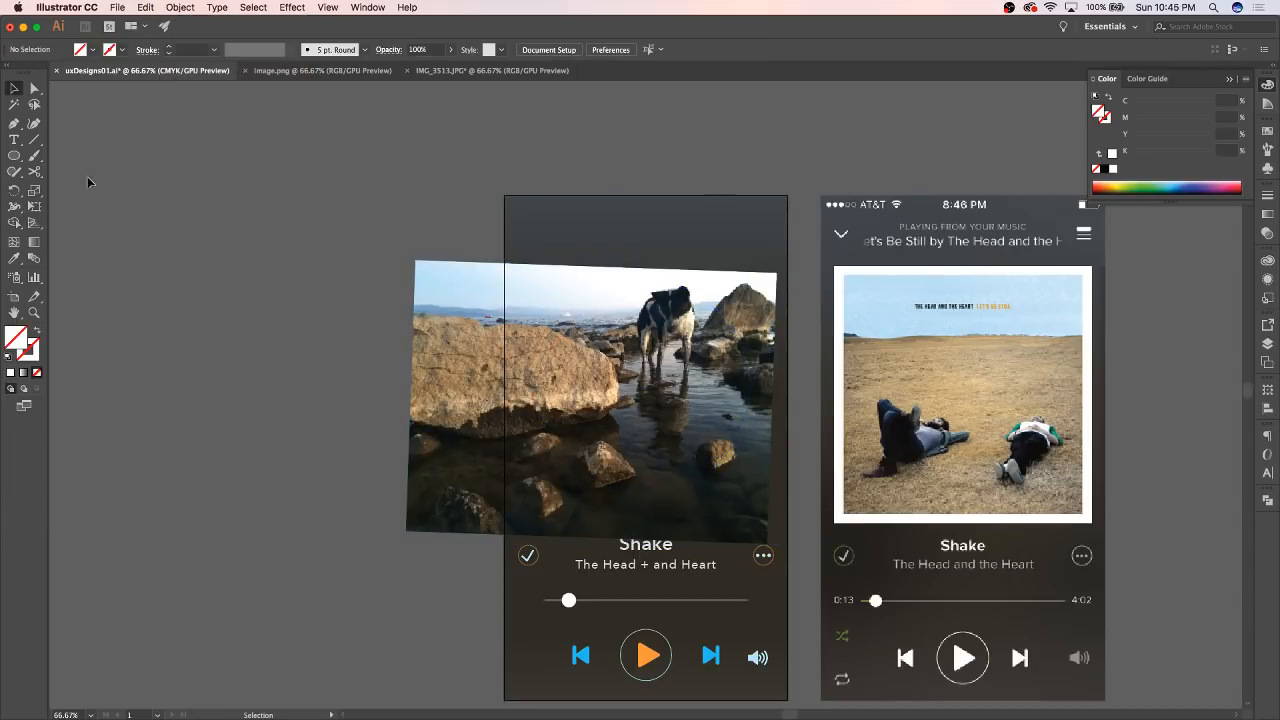
Step: Start a Pen tool path around the dog from beside its hind foot, about X 302 px, Y 340 px, up along its back
left_click(14, 124)
key("super+equal")
key("super+equal")
key("super+equal")
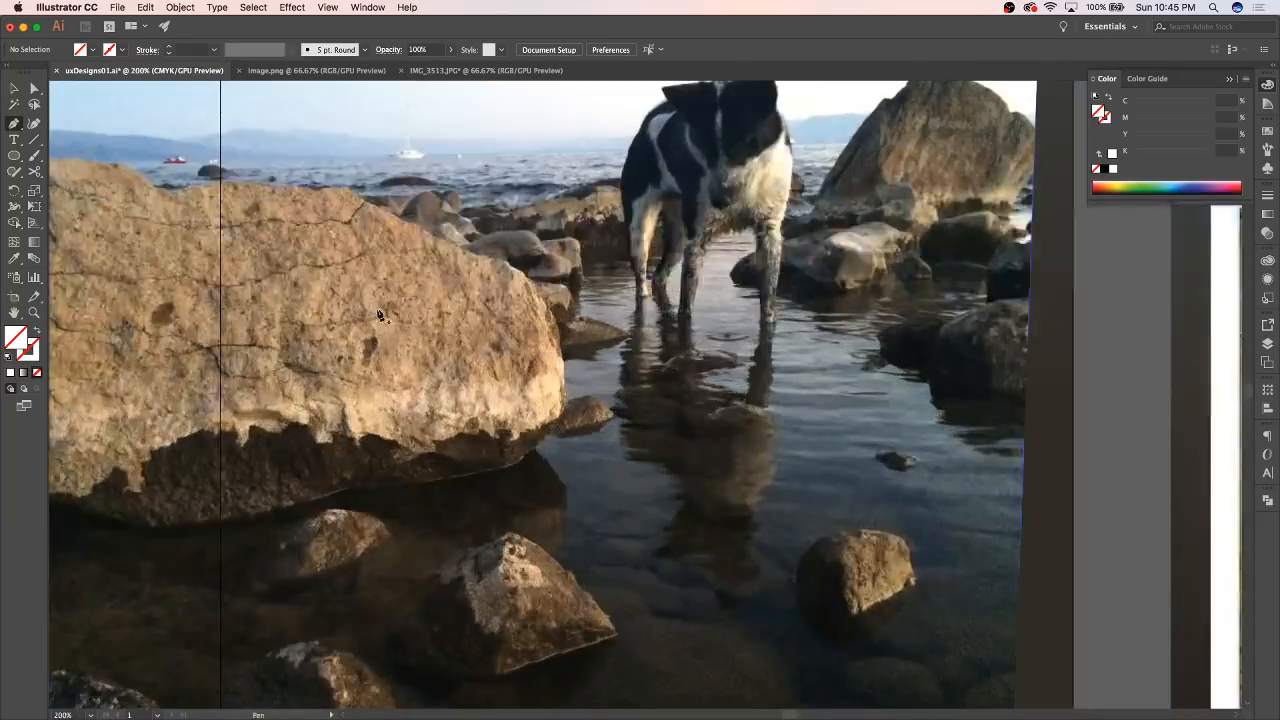
left_click_drag(655, 238, 548, 352)
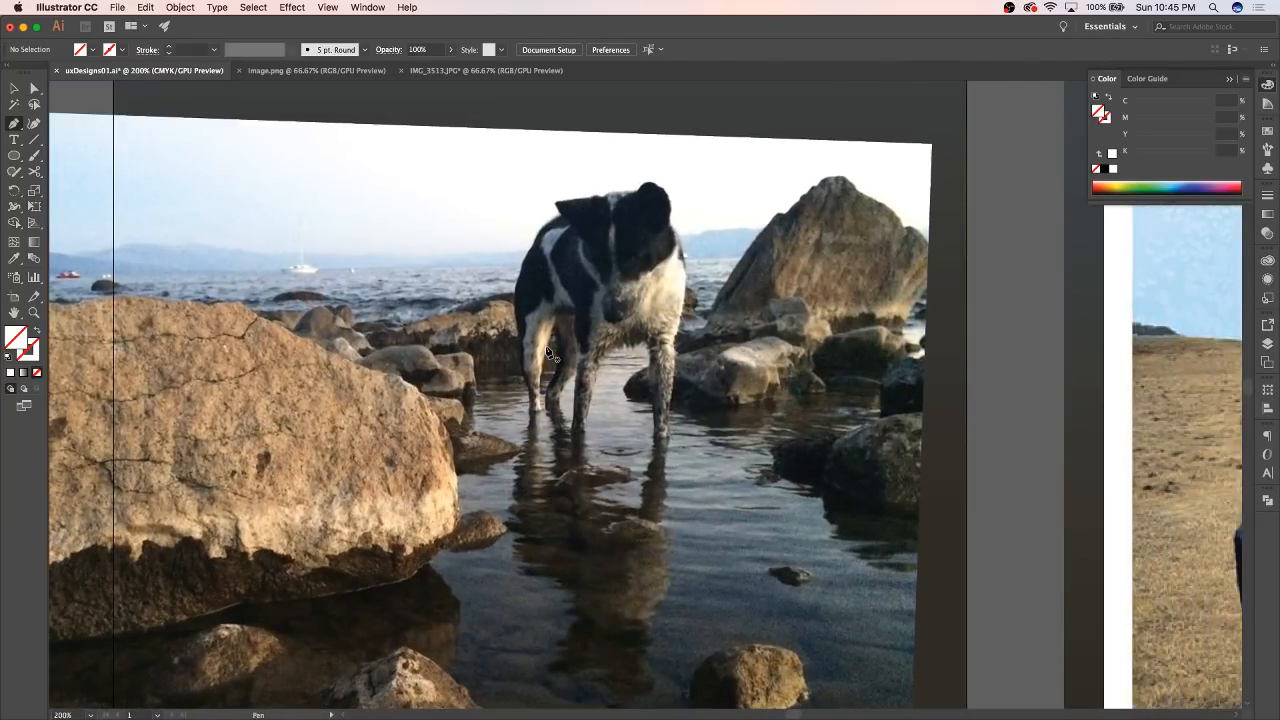
left_click(522, 410)
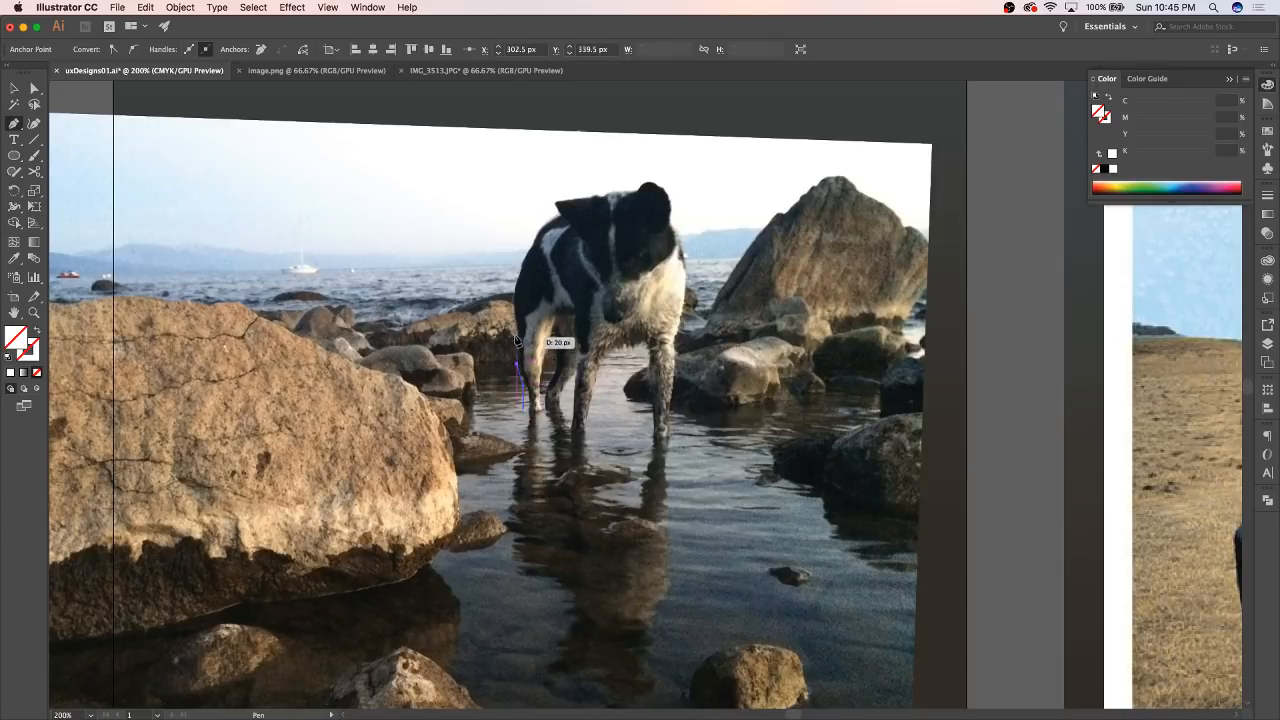
left_click(514, 269)
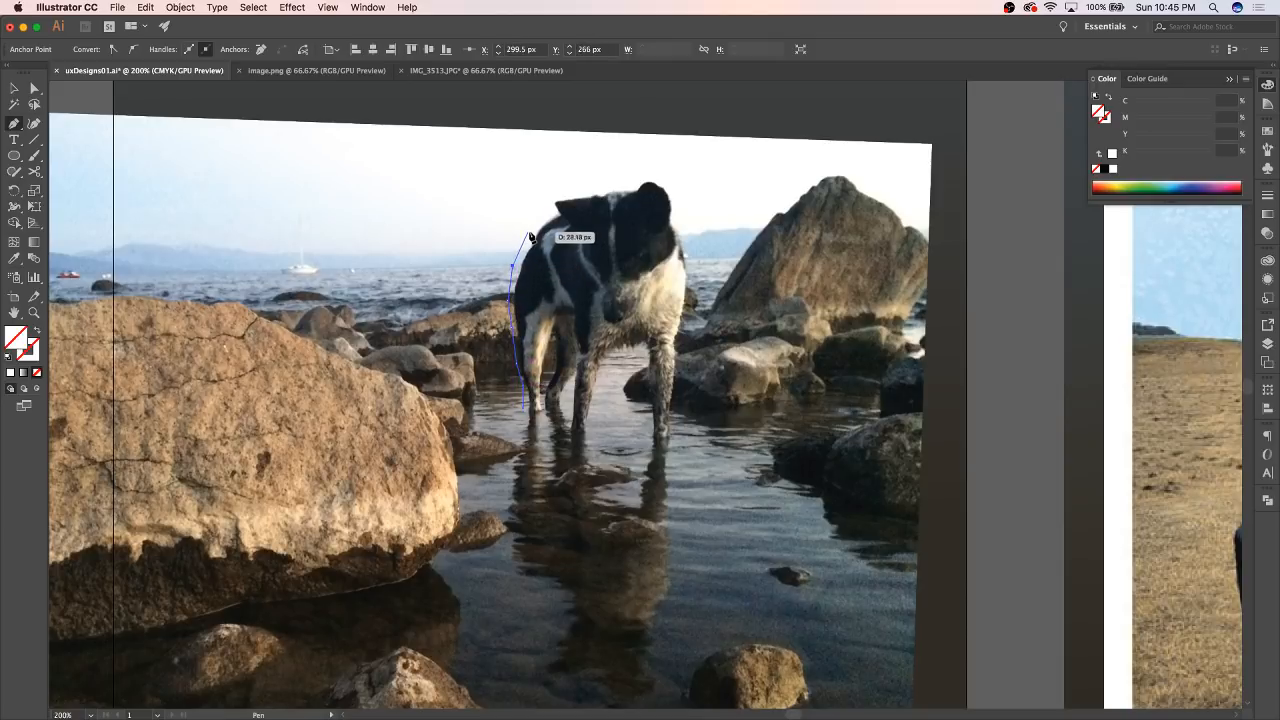
left_click_drag(550, 213, 557, 217)
left_click(556, 213)
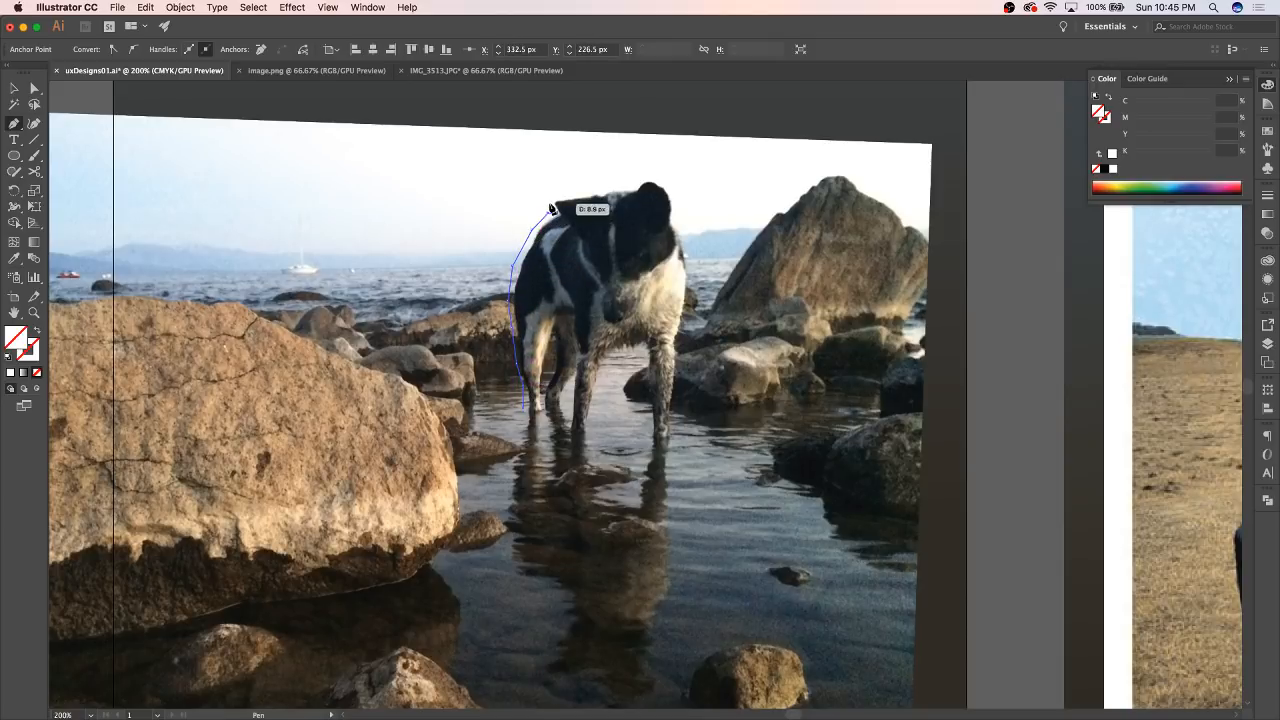
Step: Continue the Pen path from the dog's near ear over its head to beside the far ear, about X 419 px, Y 199.5 px
left_click(546, 201)
left_click(566, 193)
left_click(598, 189)
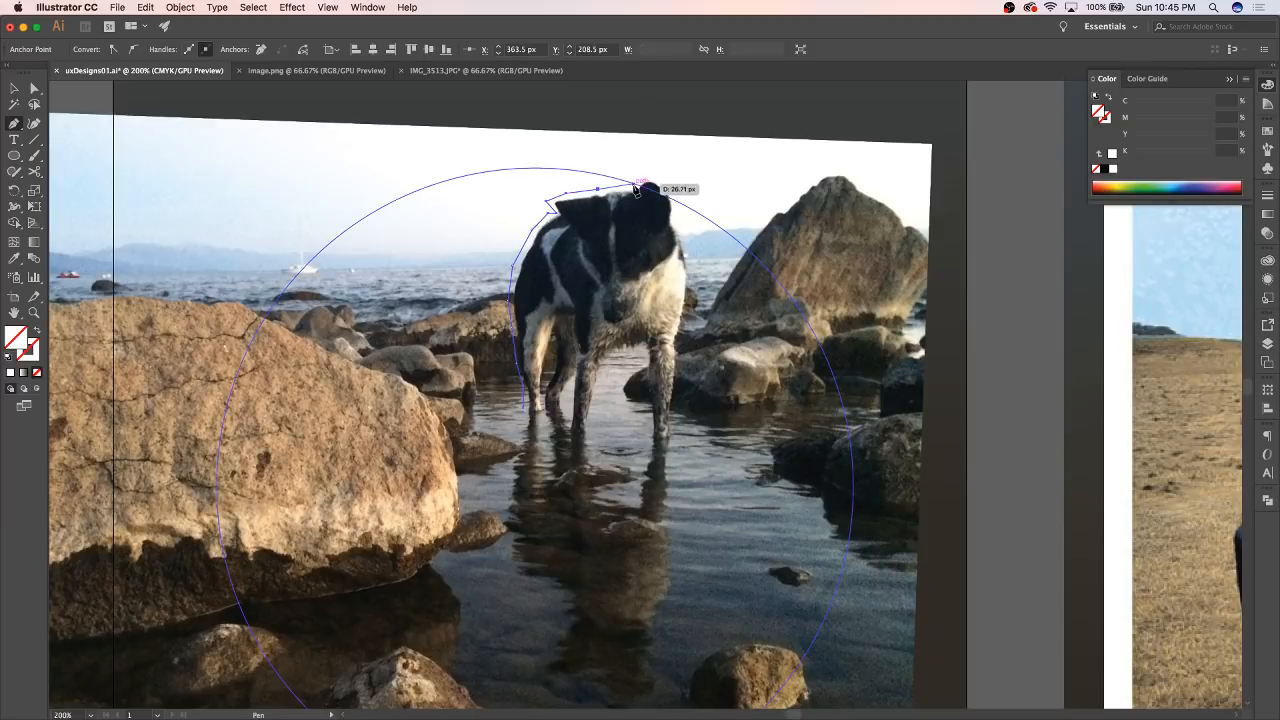
left_click_drag(651, 177, 673, 183)
left_click(672, 178)
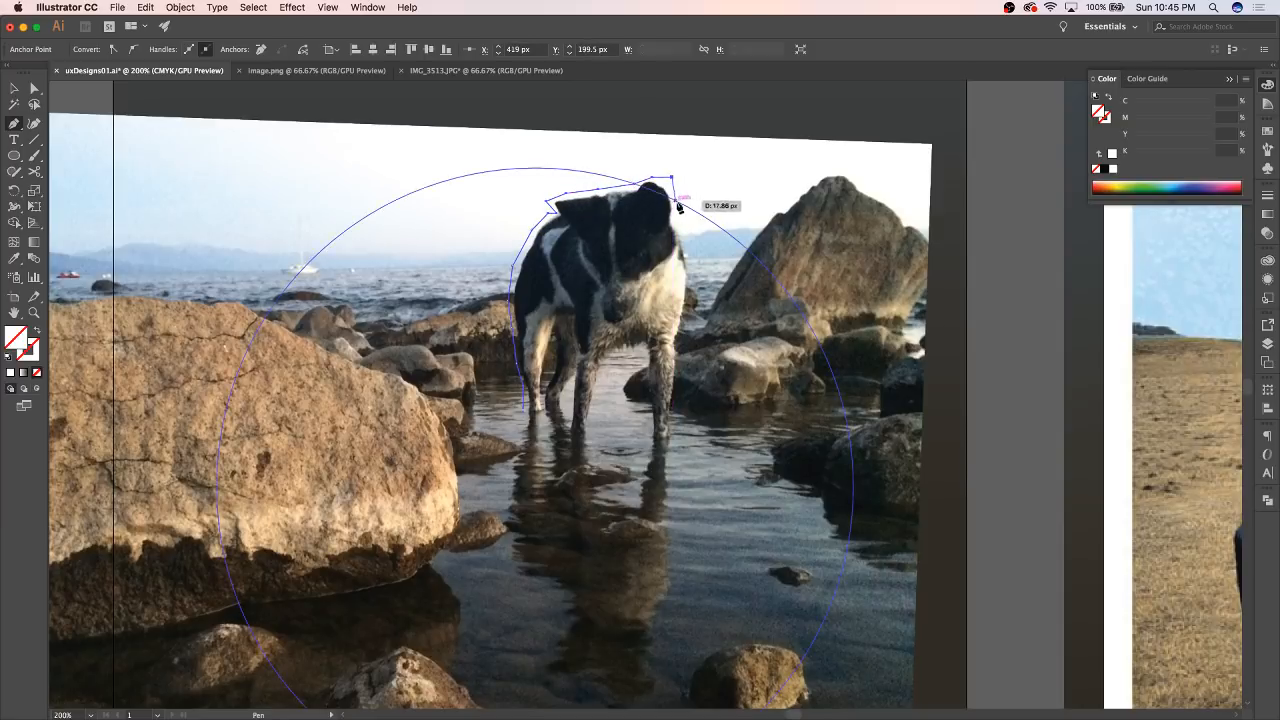
Step: Extend the Pen path down the dog's face and chest, along the outside of its front leg and under the foot
left_click(677, 202)
left_click(677, 222)
left_click(687, 247)
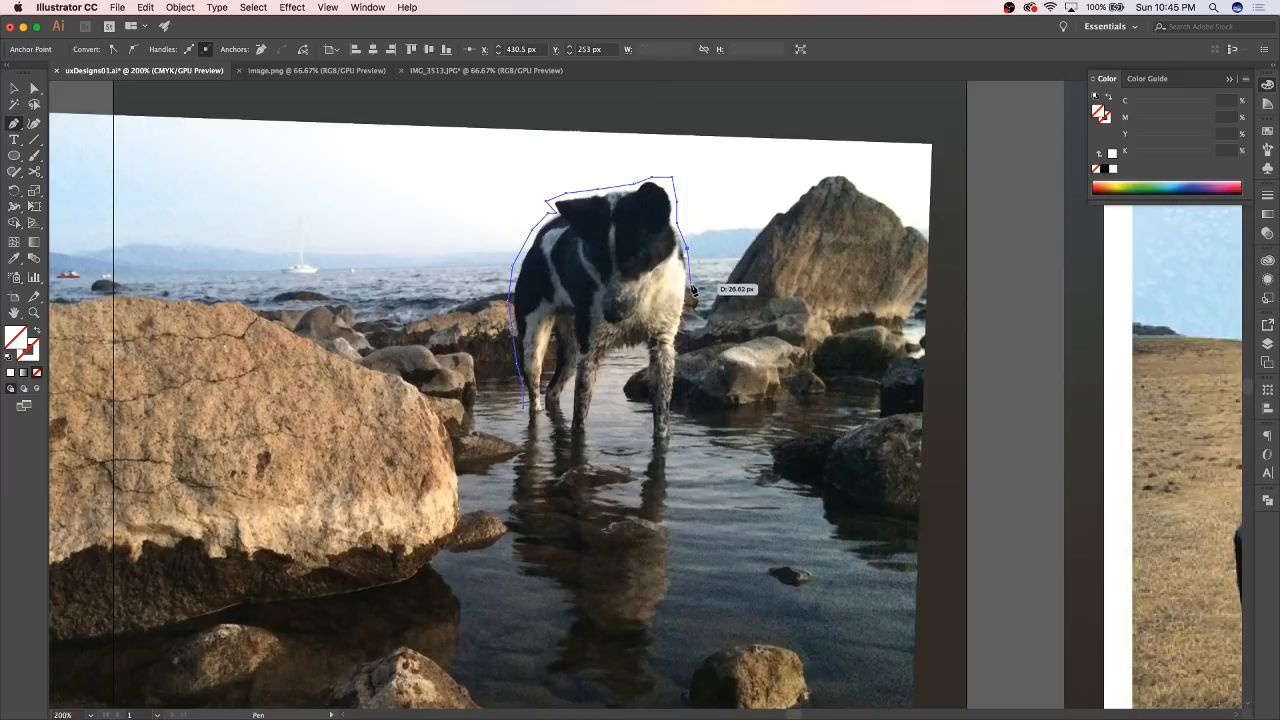
left_click(692, 287)
left_click(682, 341)
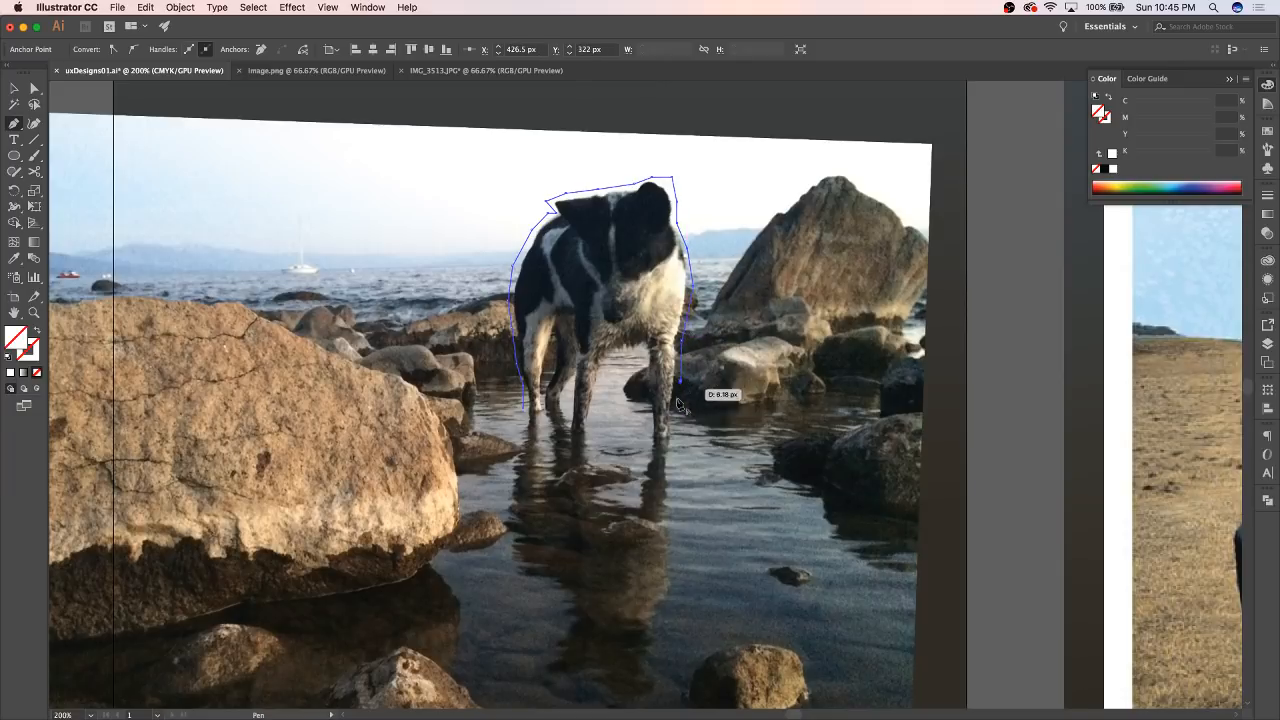
left_click(650, 449)
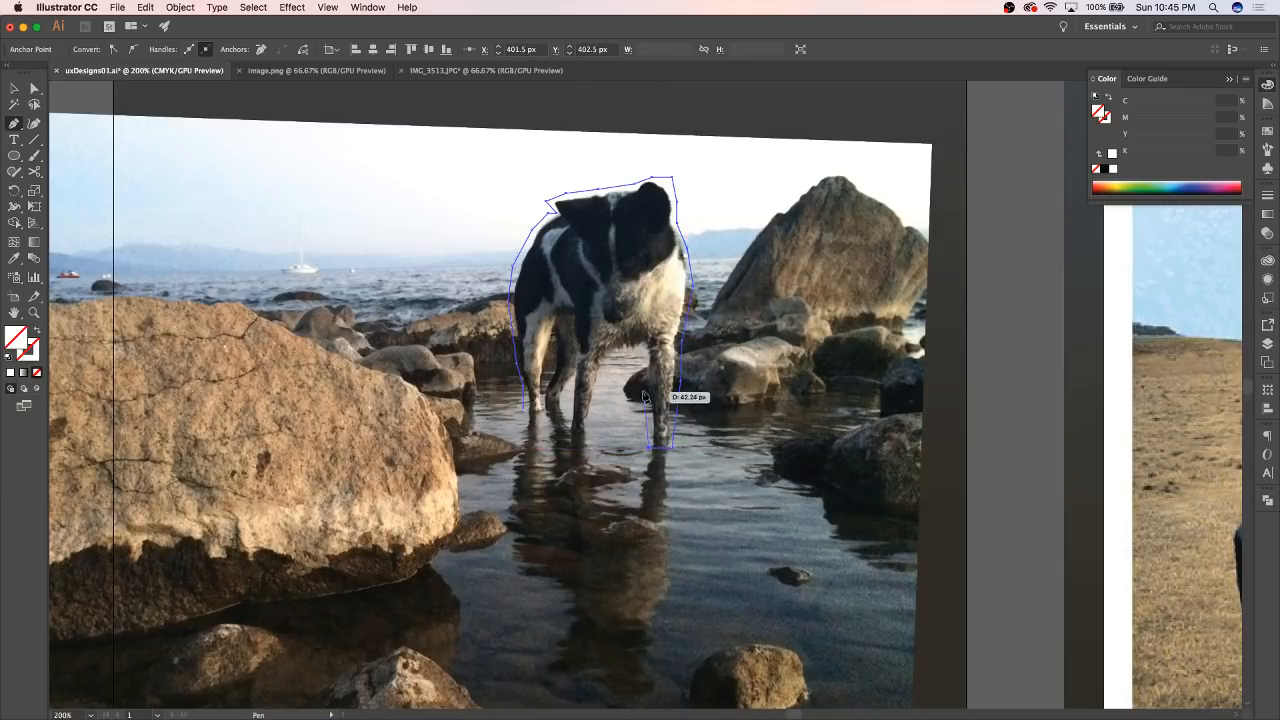
Step: Trace the Pen path up the inside of the front leg, beneath the belly and around the other front foot
left_click(641, 348)
left_click(615, 352)
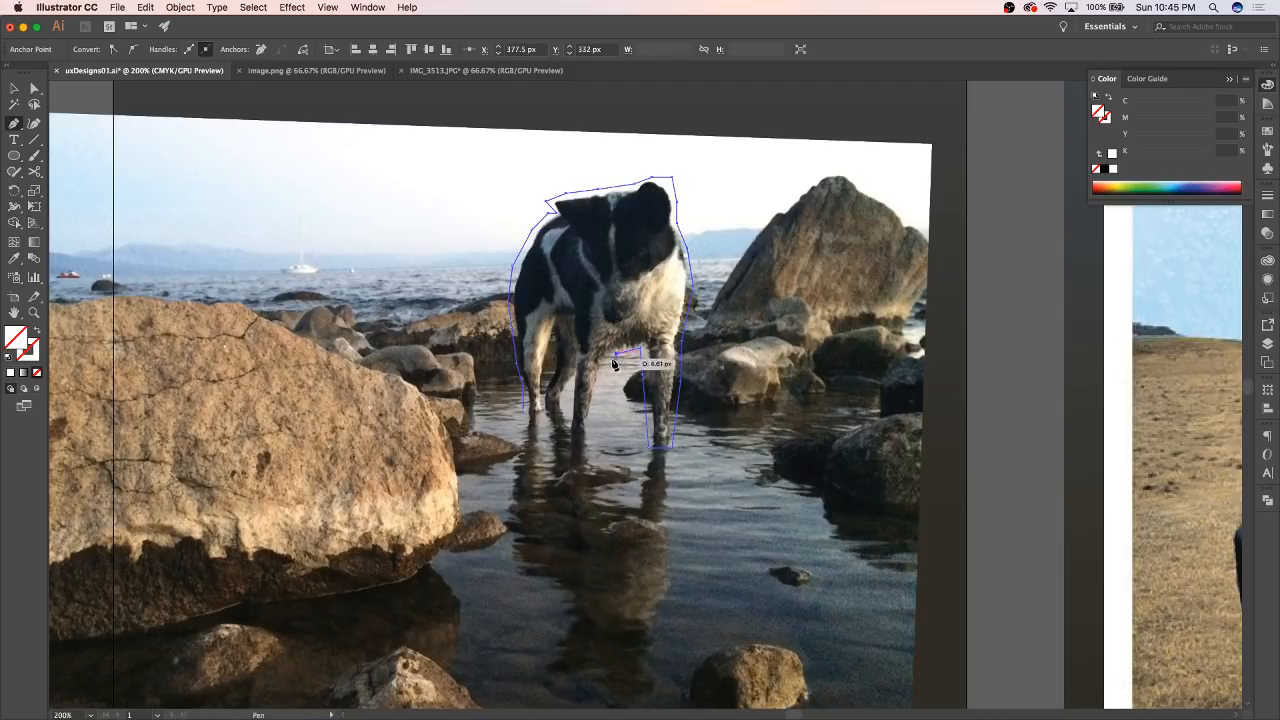
left_click(595, 396)
left_click(593, 449)
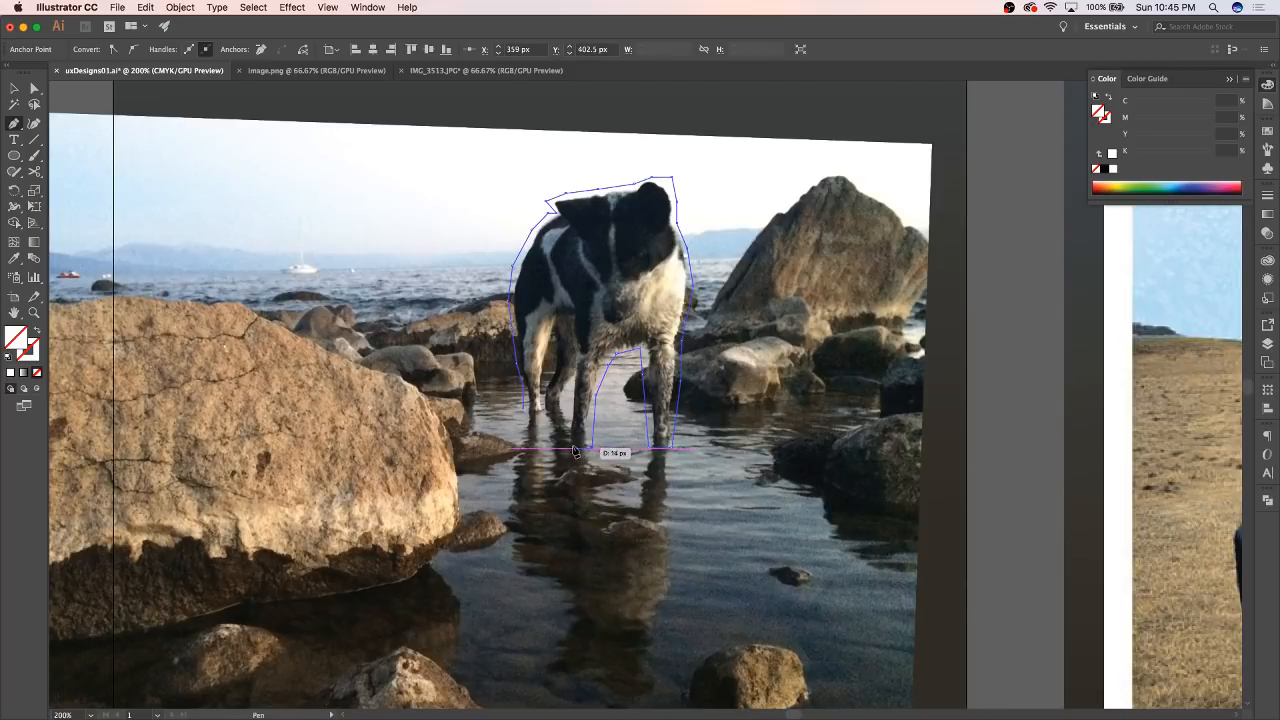
left_click(570, 448)
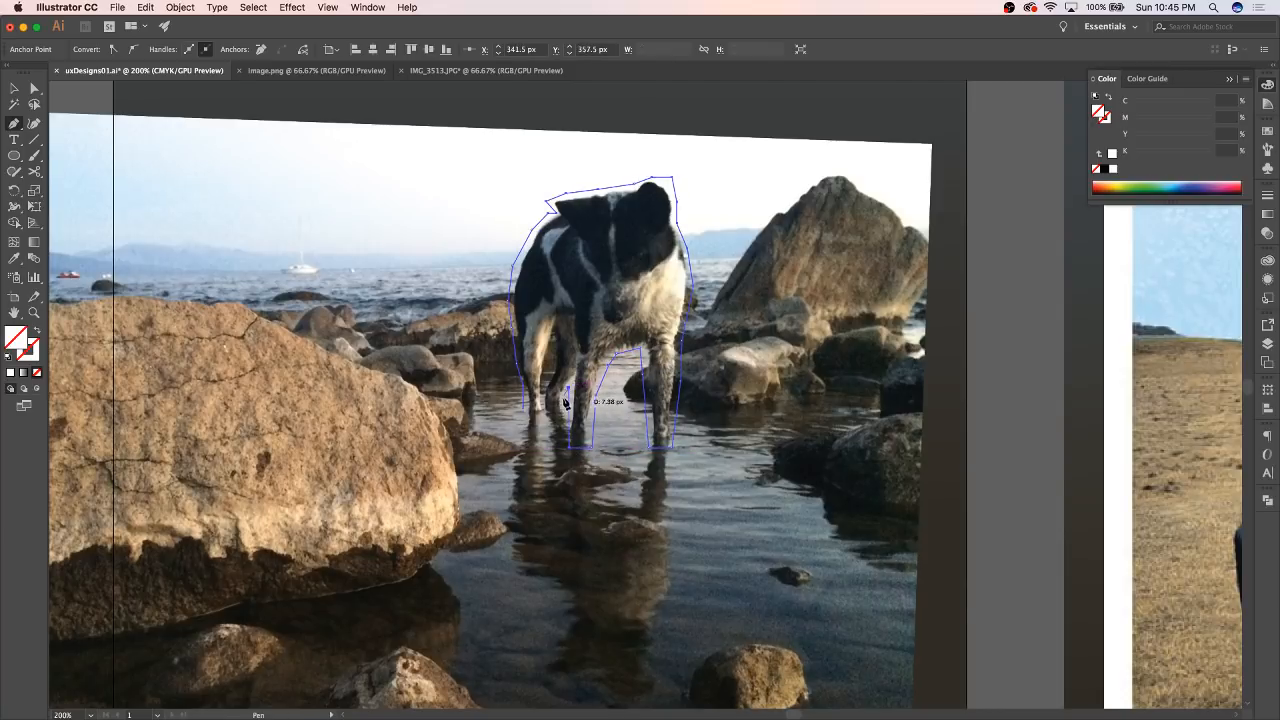
Step: Trace the remaining Pen path around the dog's hind feet back toward its starting point
left_click(566, 408)
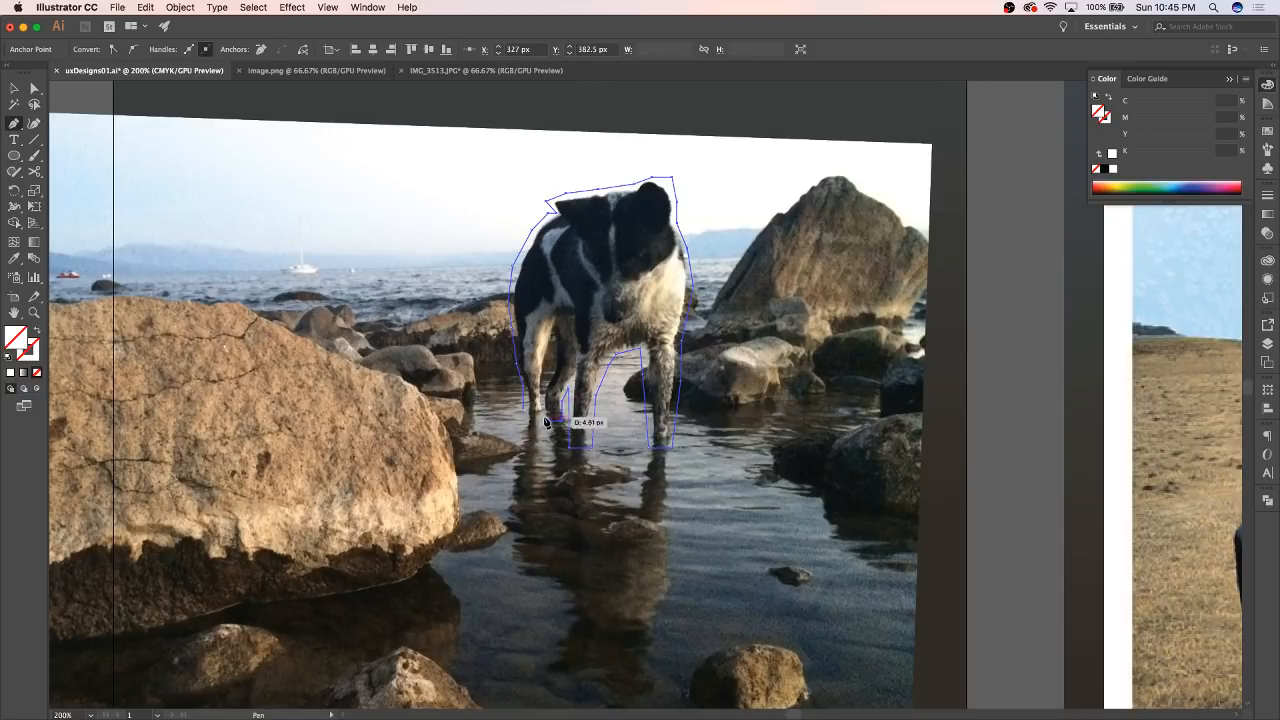
left_click(548, 421)
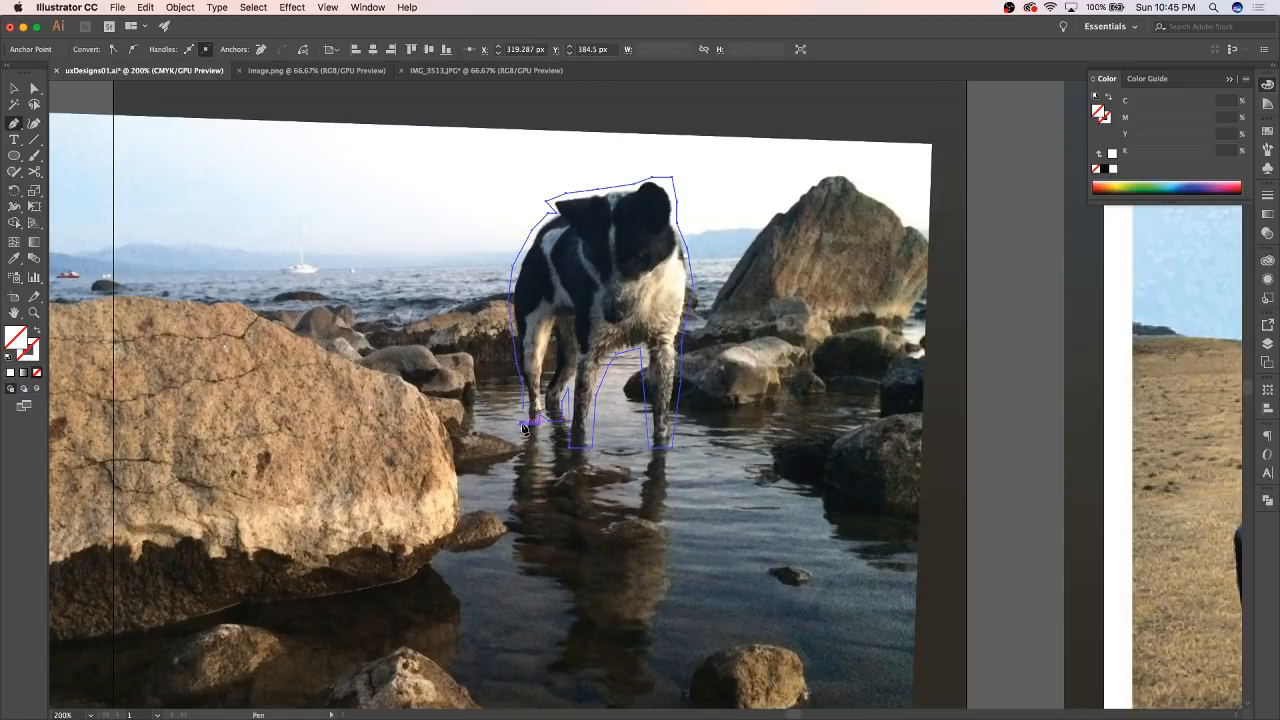
left_click(523, 420)
Step: Fill the traced dog shape with white and deselect it
left_click(14, 88)
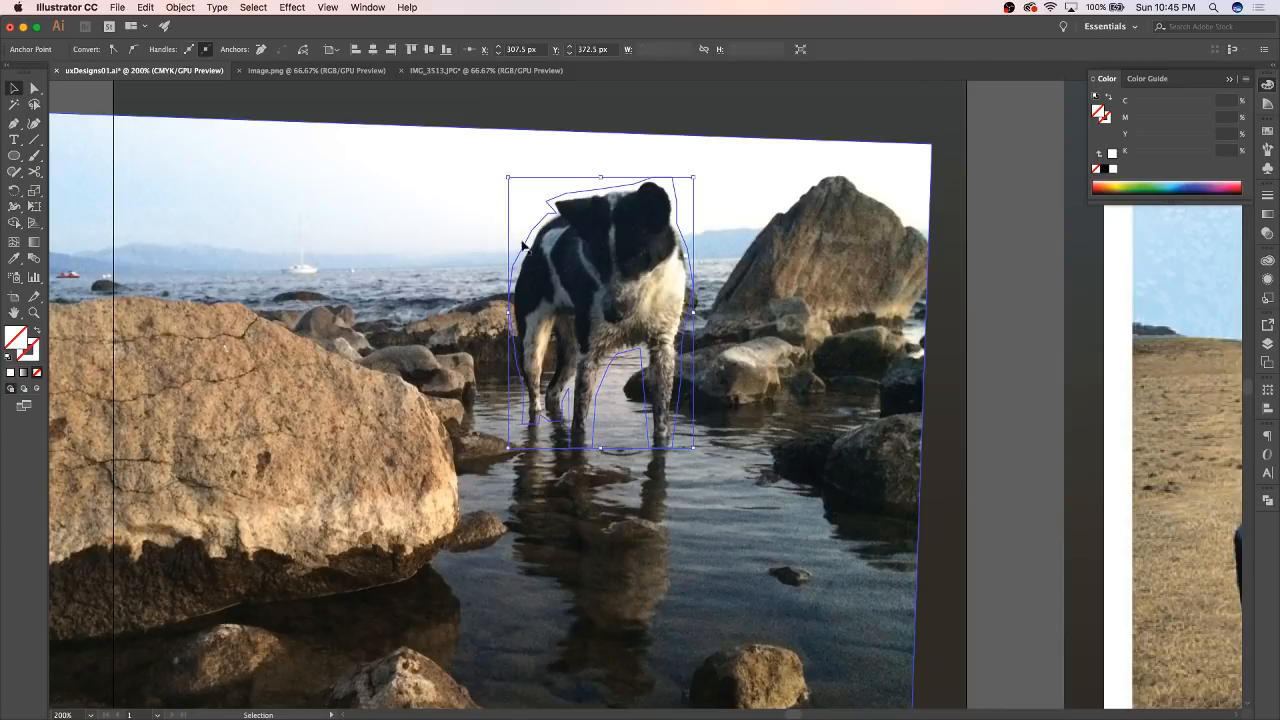
left_click(1112, 153)
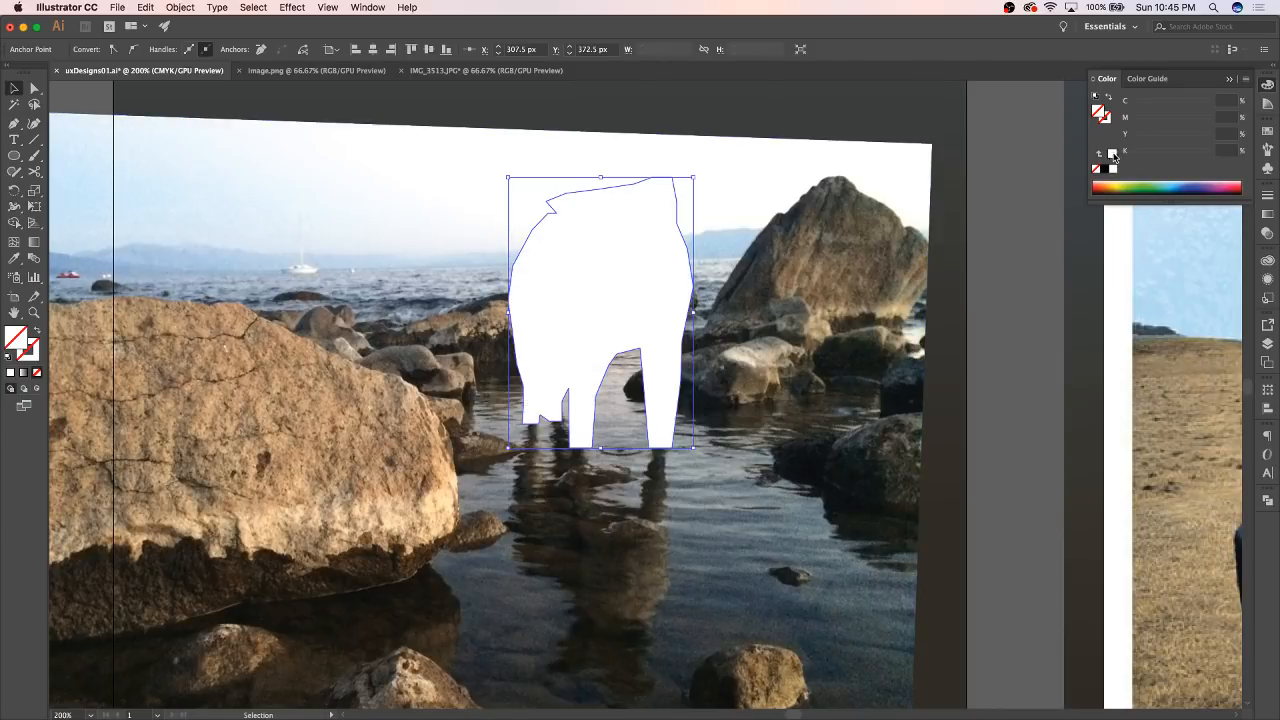
left_click(866, 123)
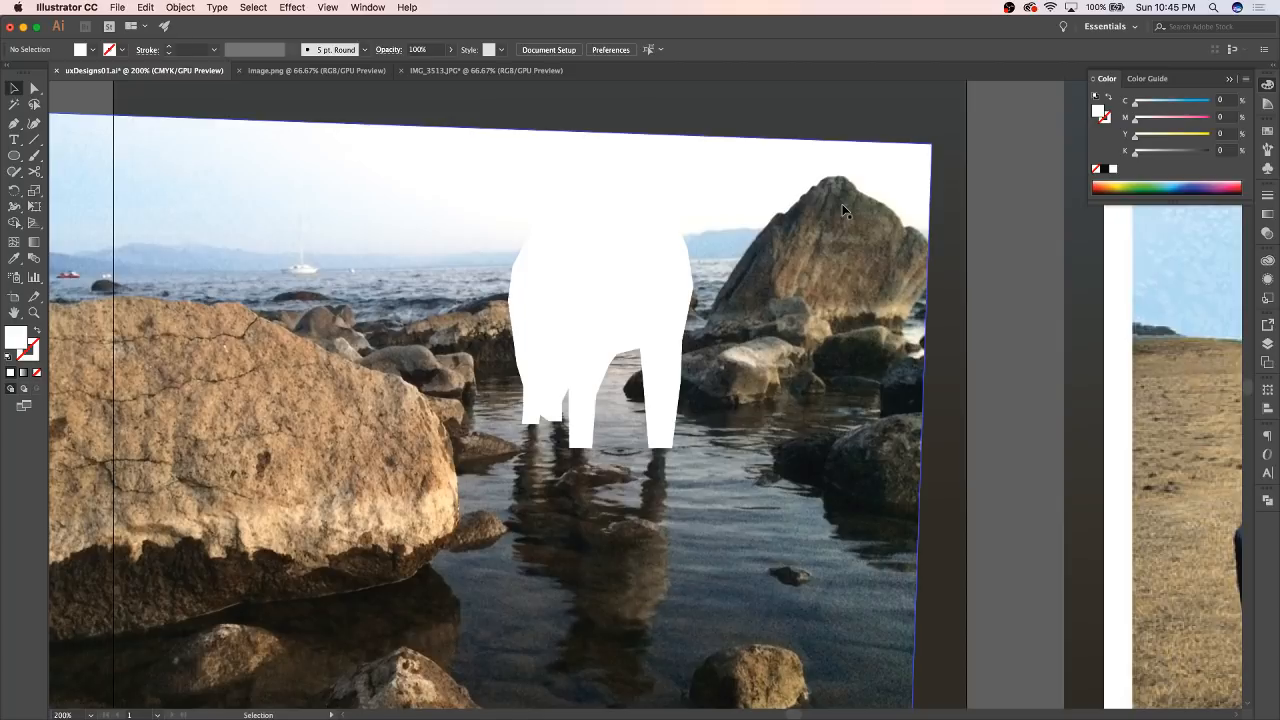
Step: Clip the beach photo with the traced dog shape, deselect it and view both phone screens
left_click(636, 288)
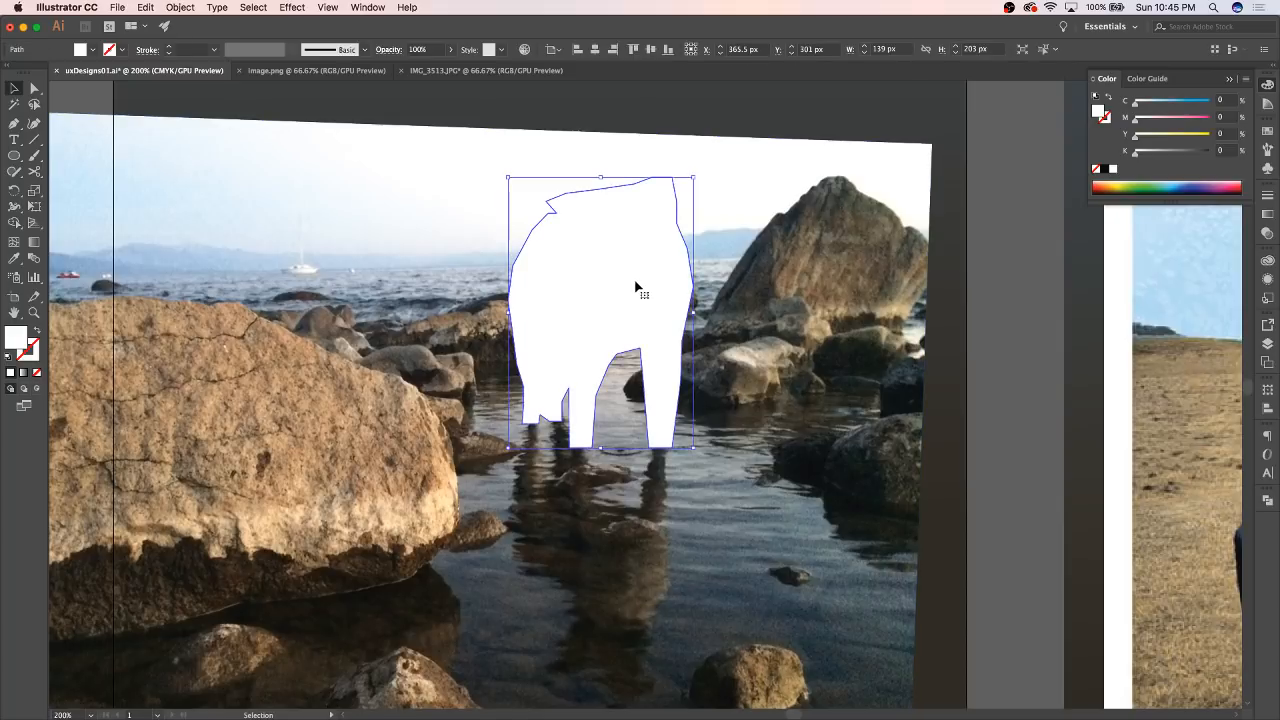
left_click(843, 249, "shift")
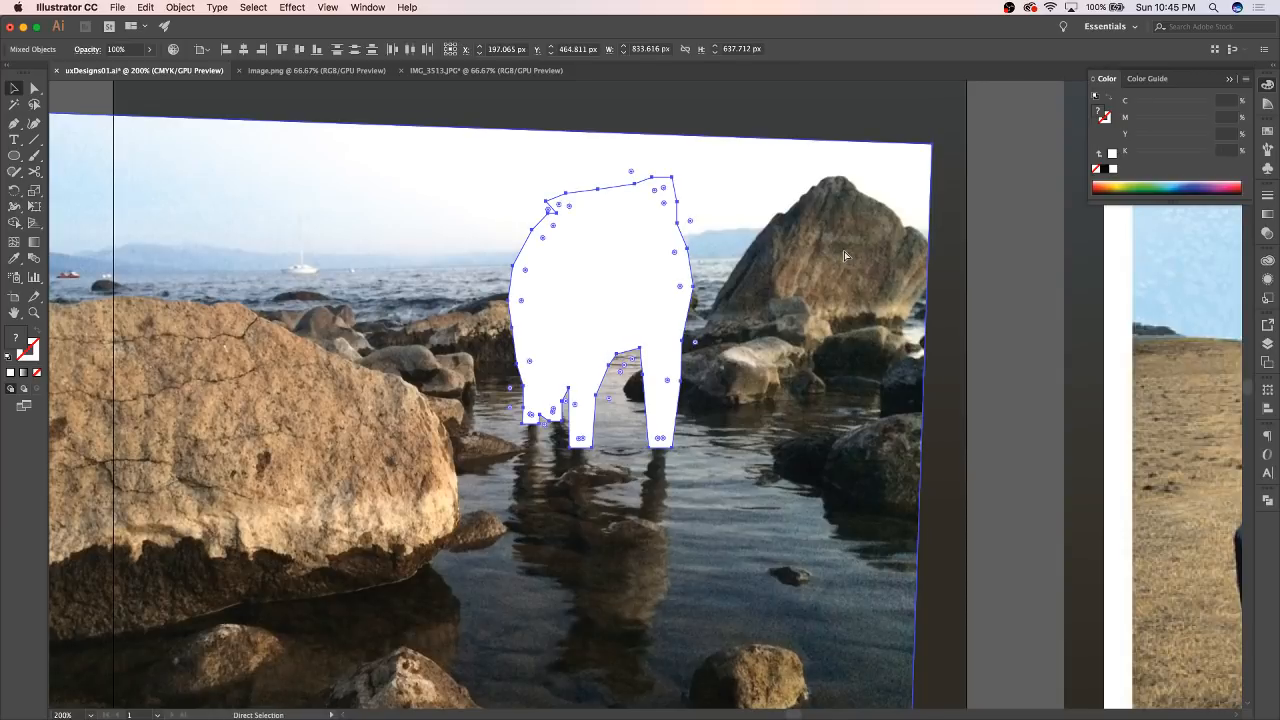
key("super+7")
key("super+shift+a")
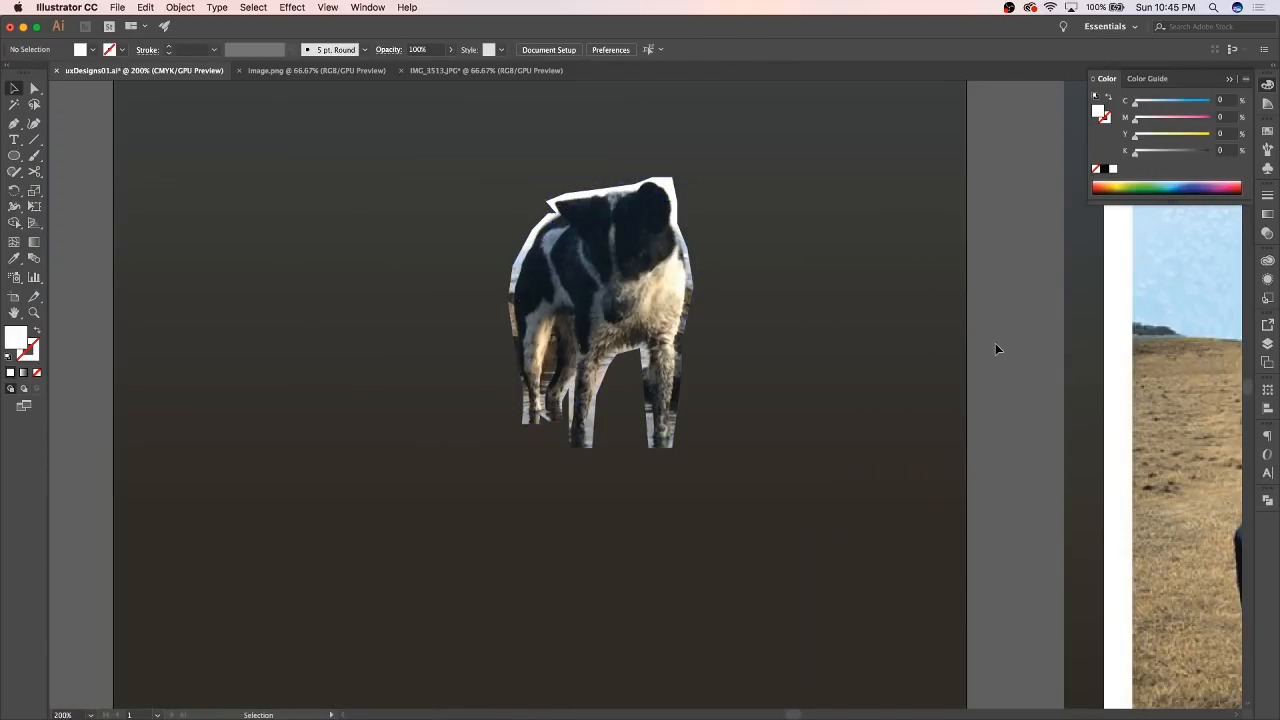
key("super+minus")
key("super+minus")
key("super+minus")
key("super+minus")
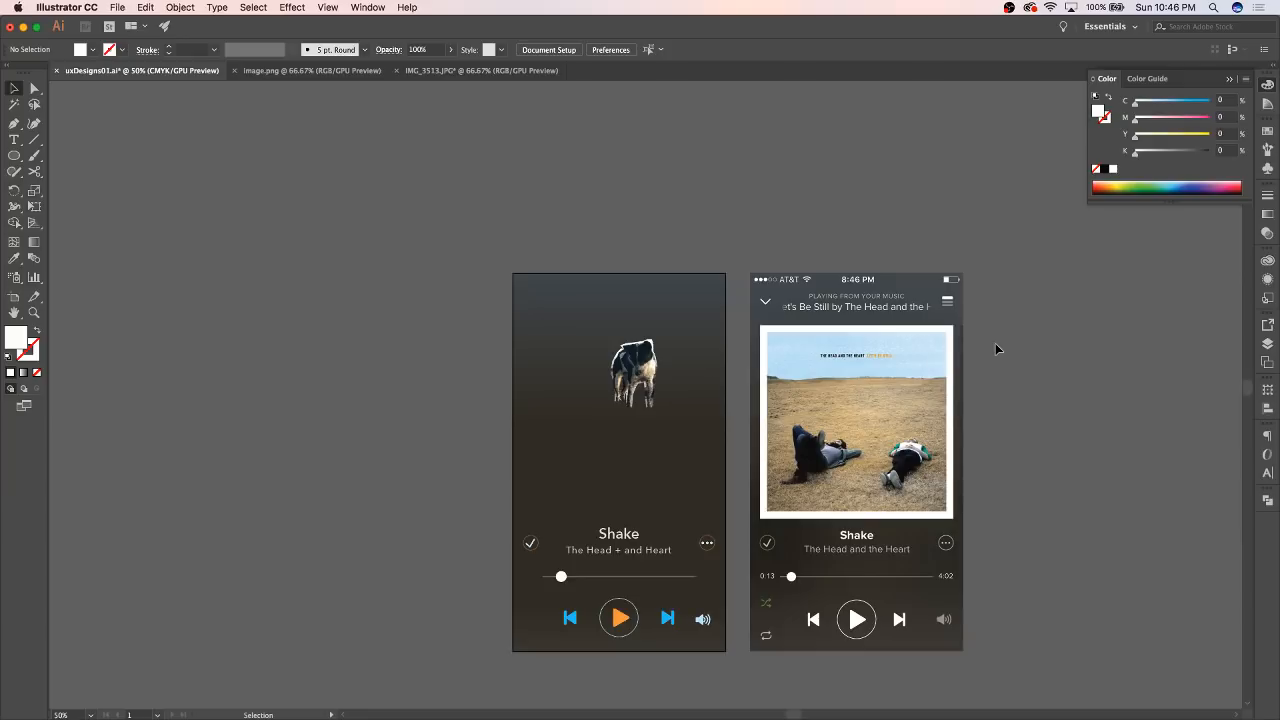
Step: Undo the dog-shaped clipping mask and the white fill of the traced path
key("super+z")
key("super+z")
key("super+z")
key("super+z")
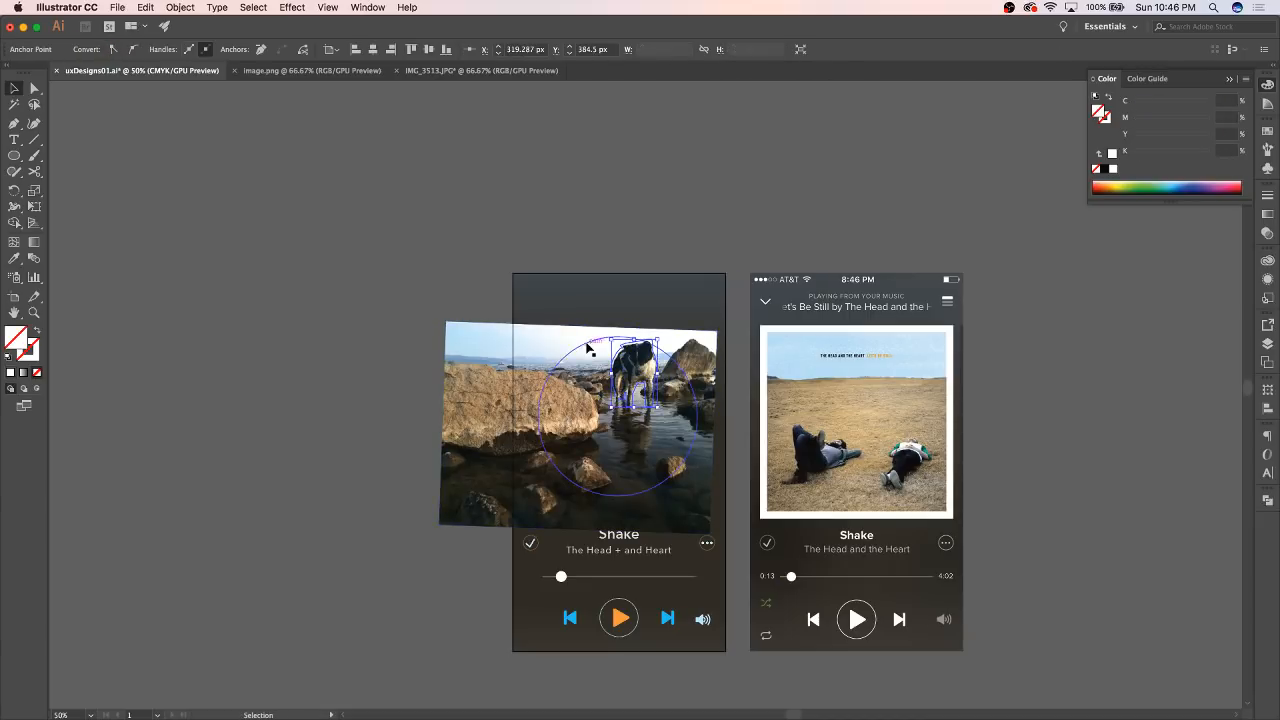
Step: Delete the traced path around the dog, keeping the beach photo
left_click(340, 368)
key("v")
left_click(621, 353)
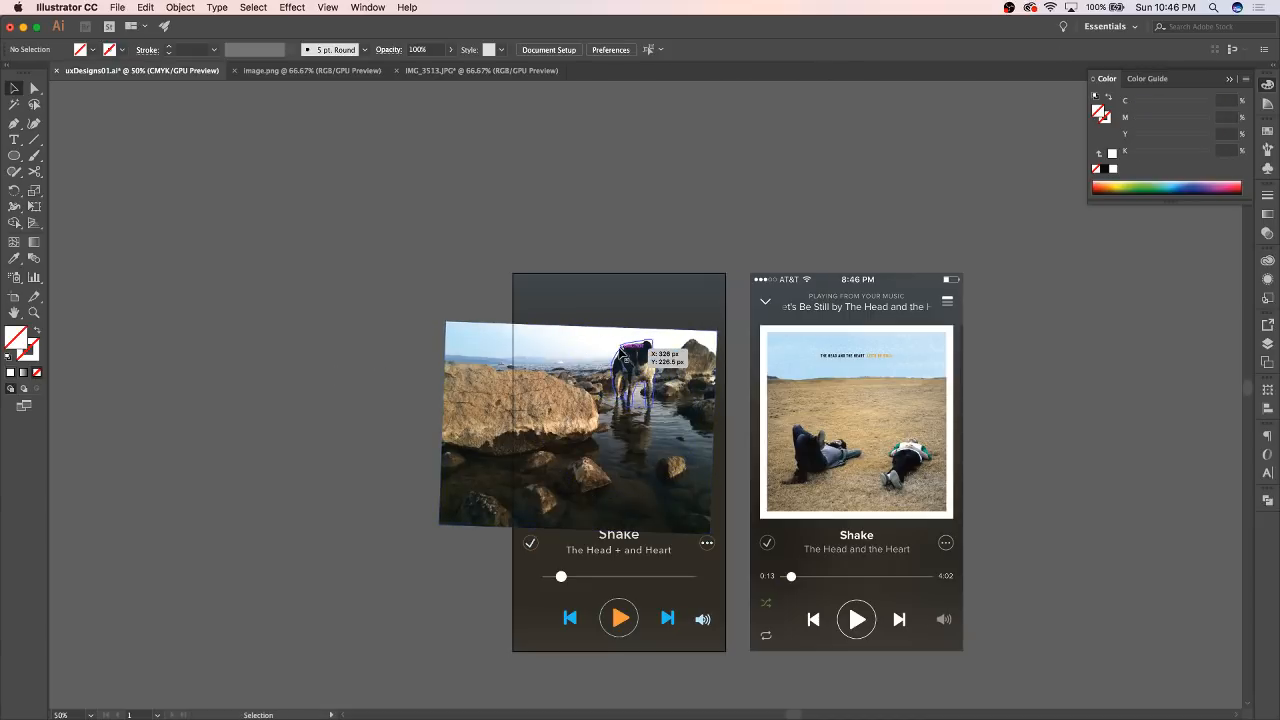
key("Delete")
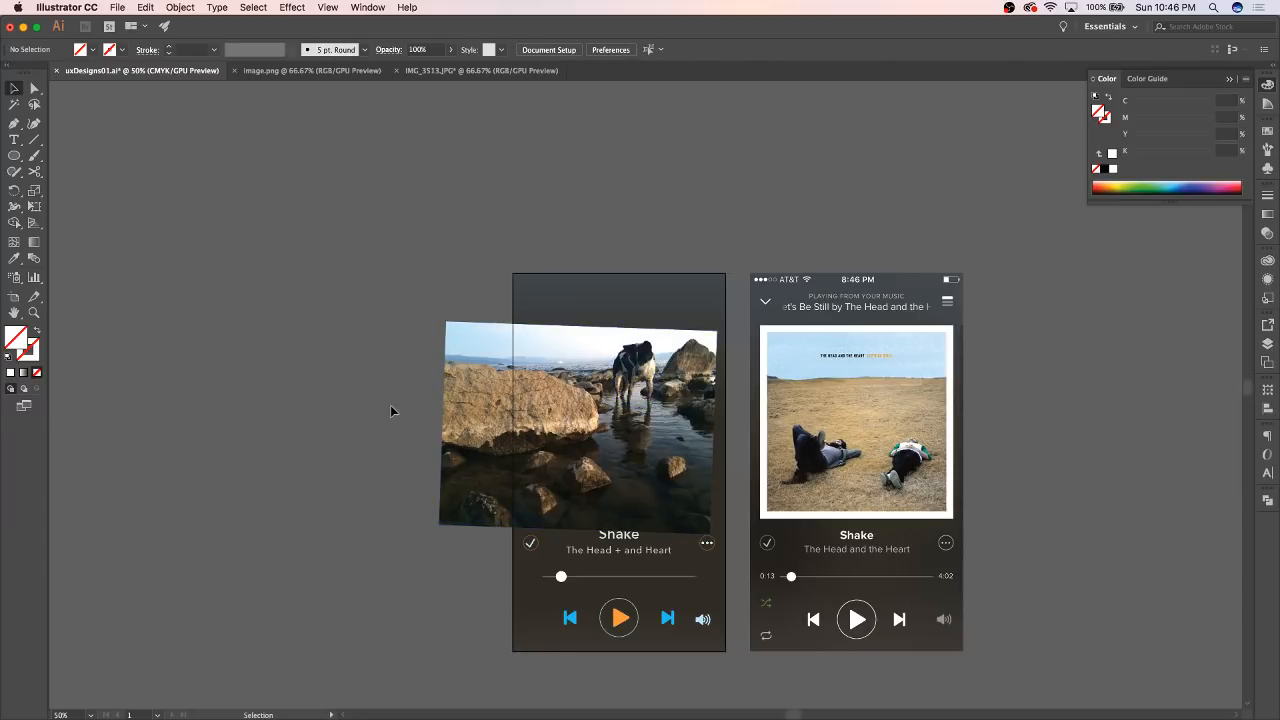
Step: Move the beach photo up and enlarge it to about 1659 by 1269 px so it covers the whole artboard with the dog inside
key("super+1")
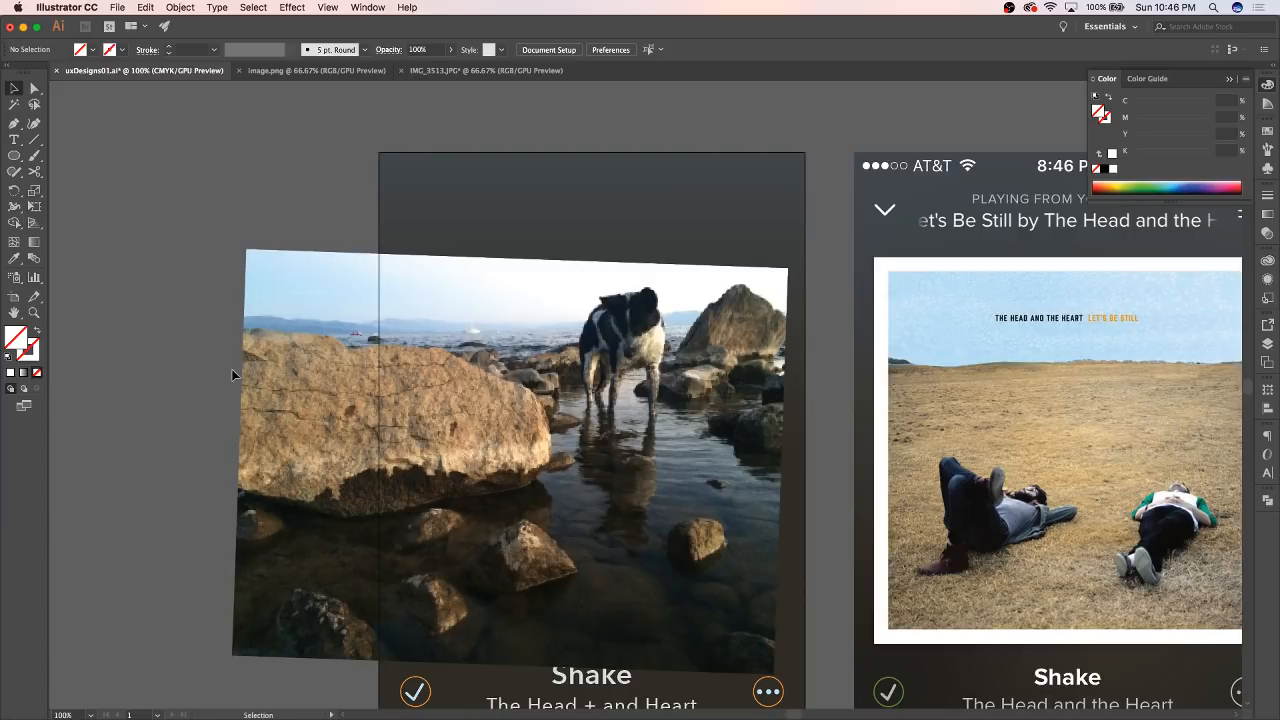
key("super+minus")
key("super+minus")
left_click(638, 368)
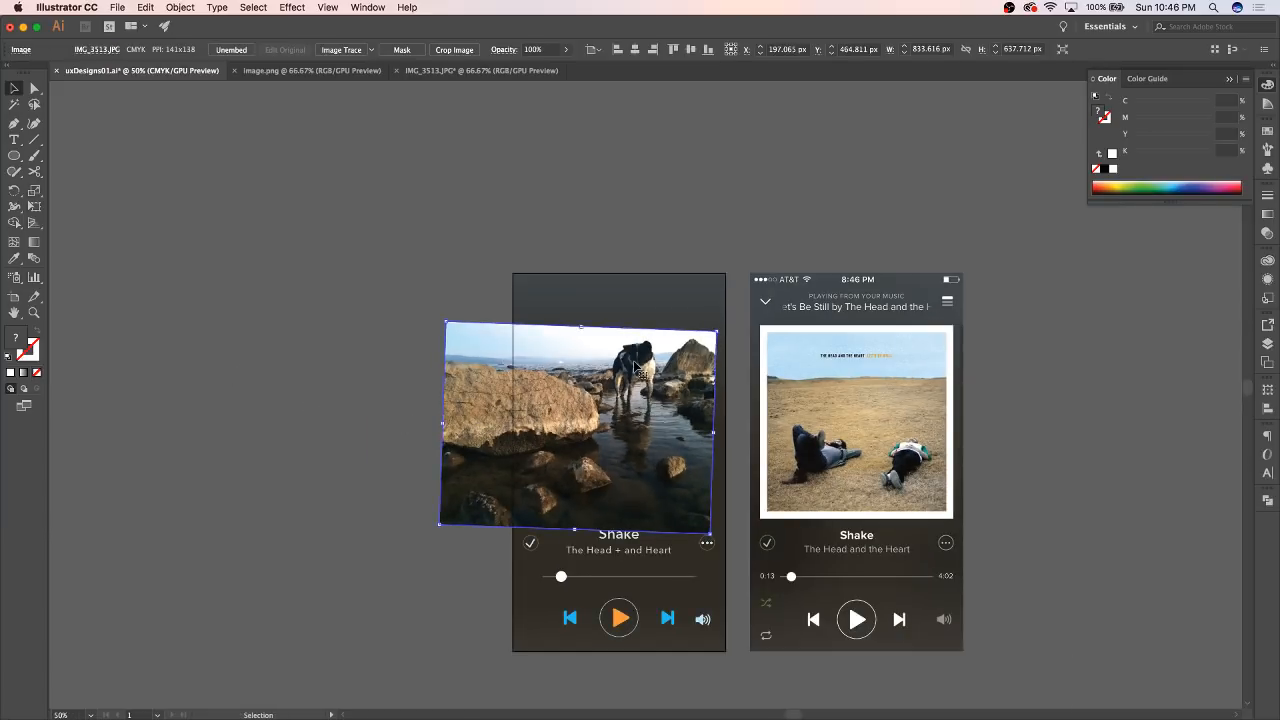
left_click_drag(452, 383, 474, 315)
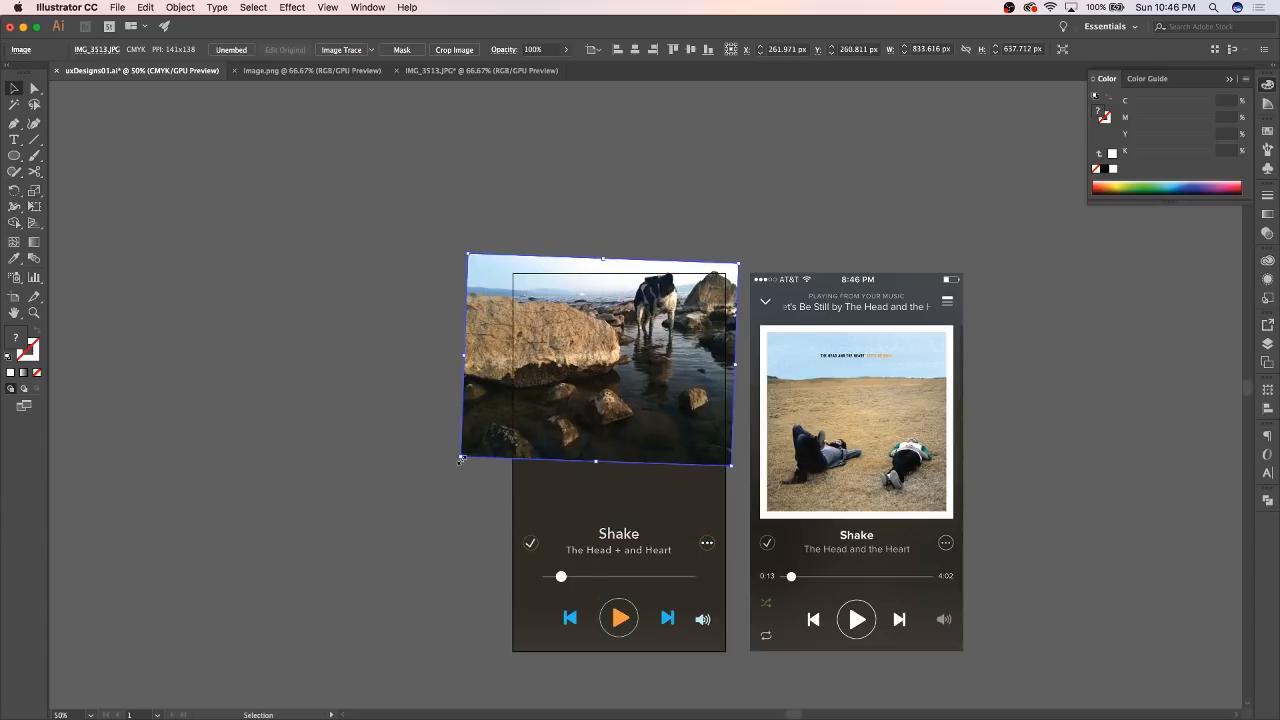
left_click_drag(461, 459, 190, 649)
mouse_move(284, 550)
left_mouse_down()
mouse_move(320, 548)
mouse_move(296, 549)
left_mouse_up()
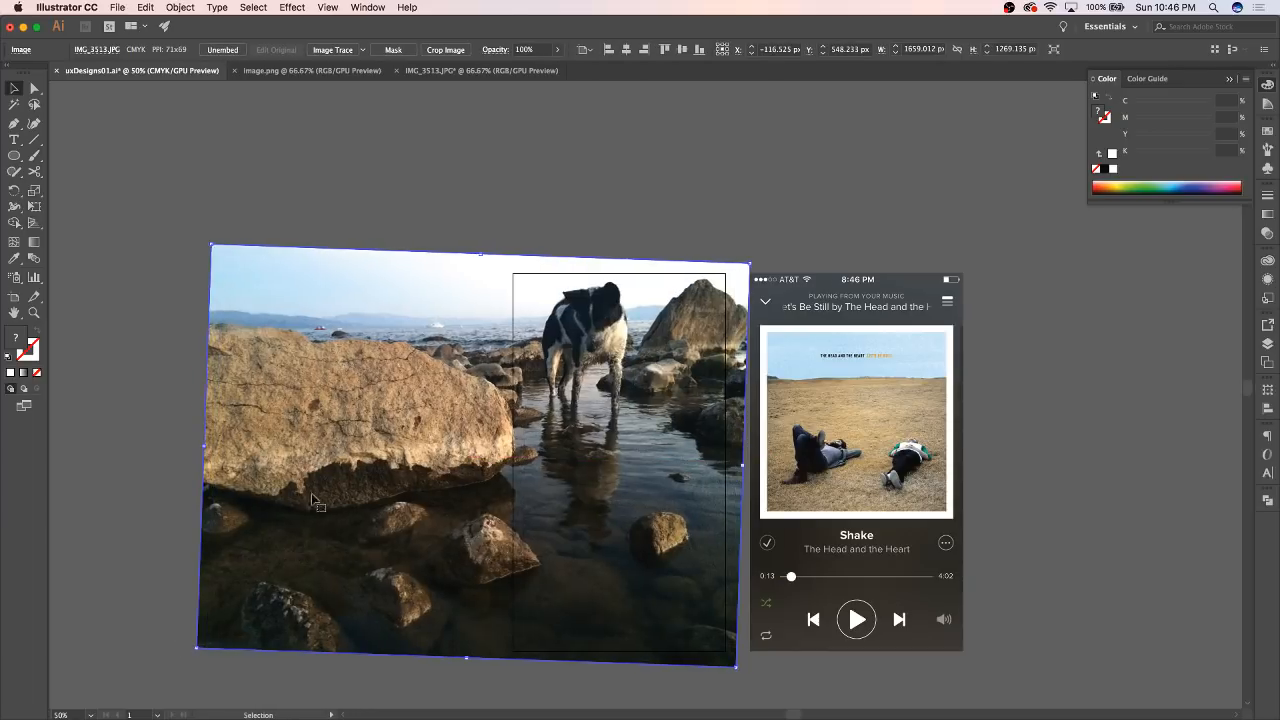
Step: Move the images layer below the buttons layer and deselect the photo
scroll(1022, 426, "right", 1)
left_click(1268, 345)
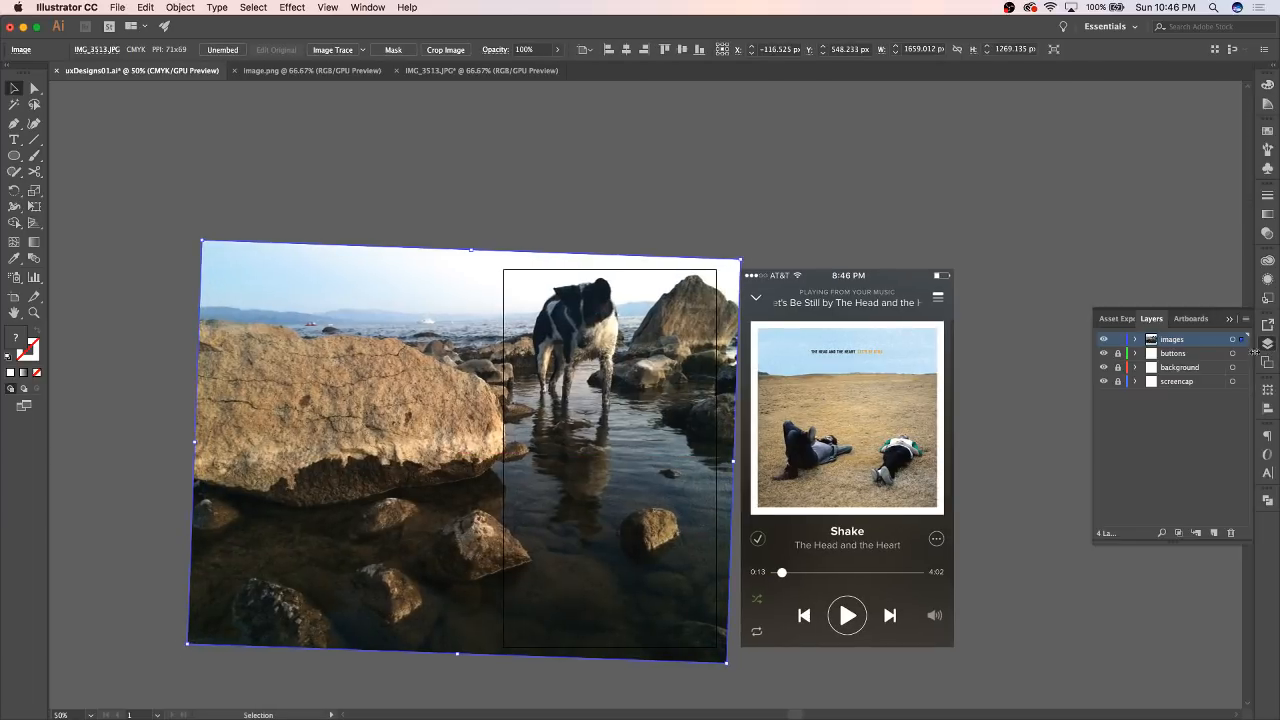
mouse_move(1188, 343)
left_mouse_down()
mouse_move(1184, 374)
mouse_move(1181, 361)
left_mouse_up()
left_click(545, 153)
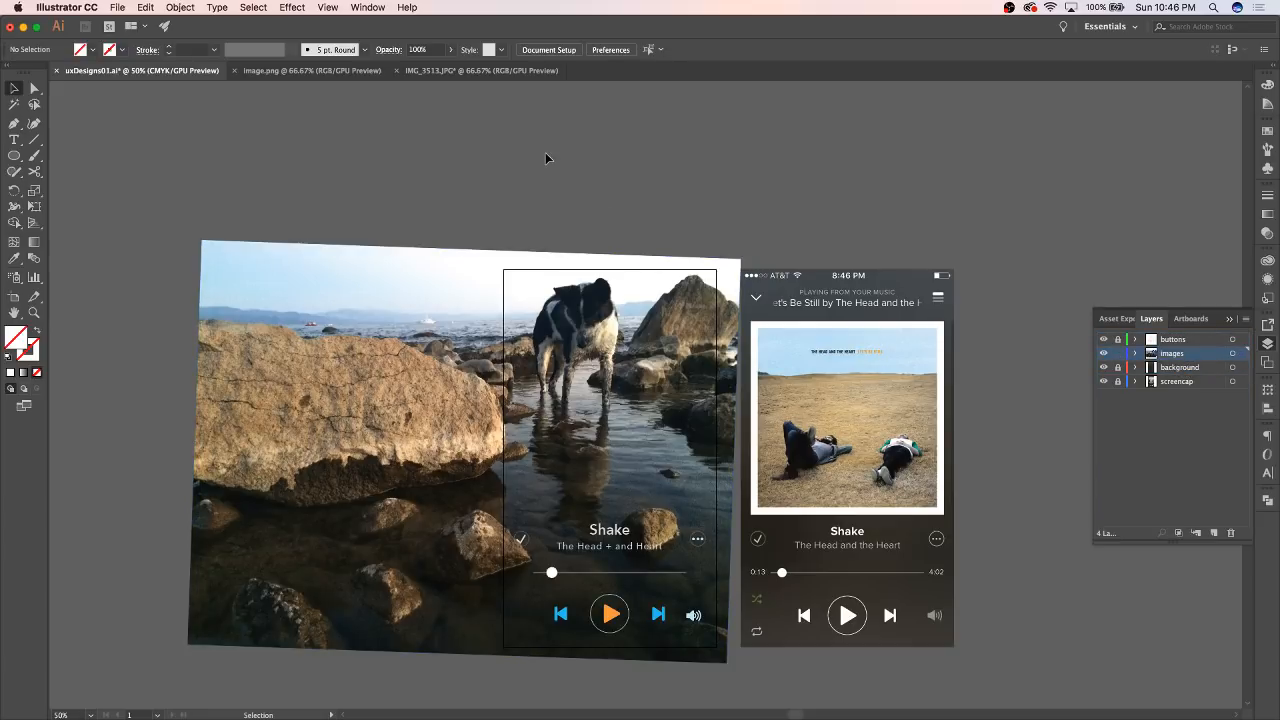
Step: Draw a rectangle about 644 by 1138 px over the beach photo, covering the full music player artboard
key("super+equal")
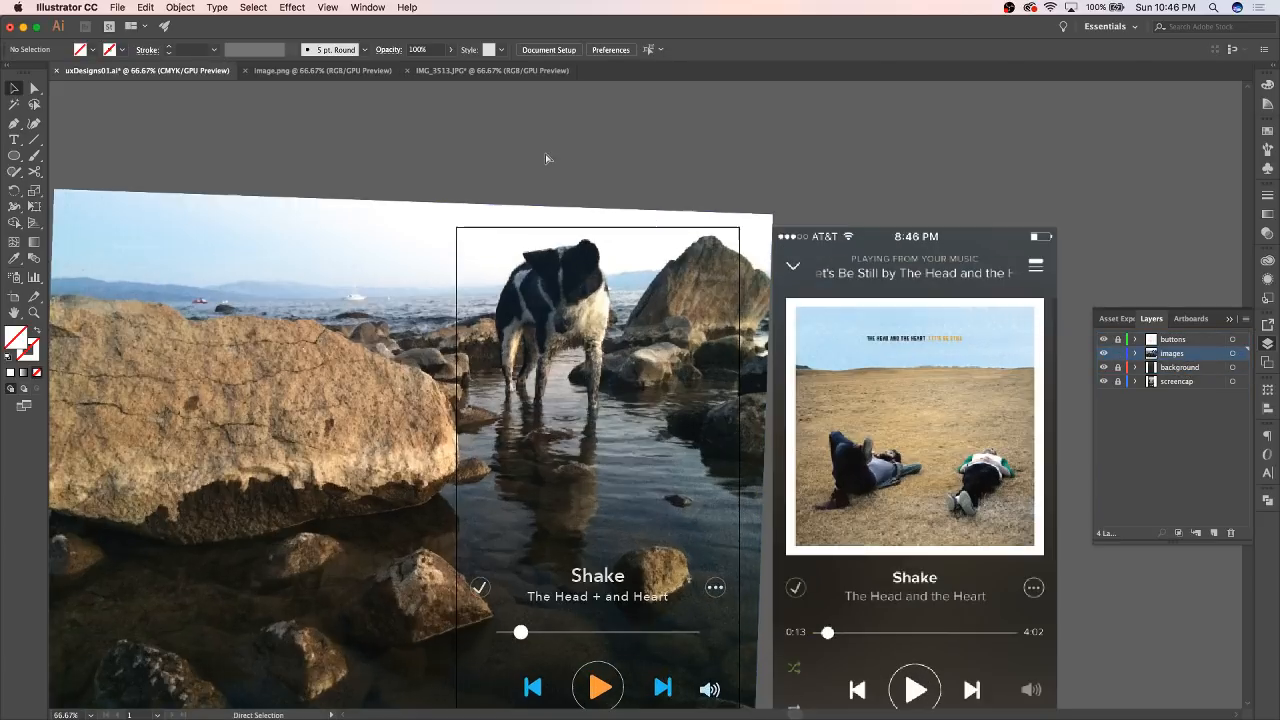
key("super+minus")
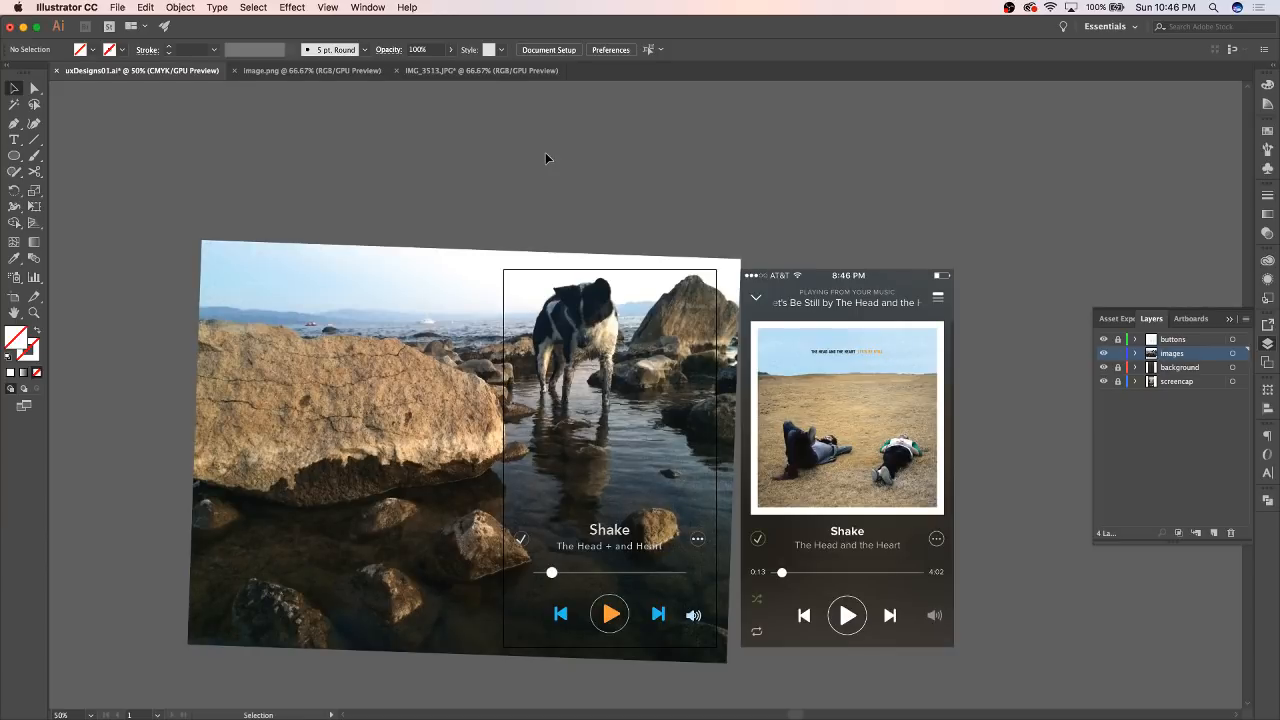
left_click(399, 303)
scroll(418, 340, "right", 4)
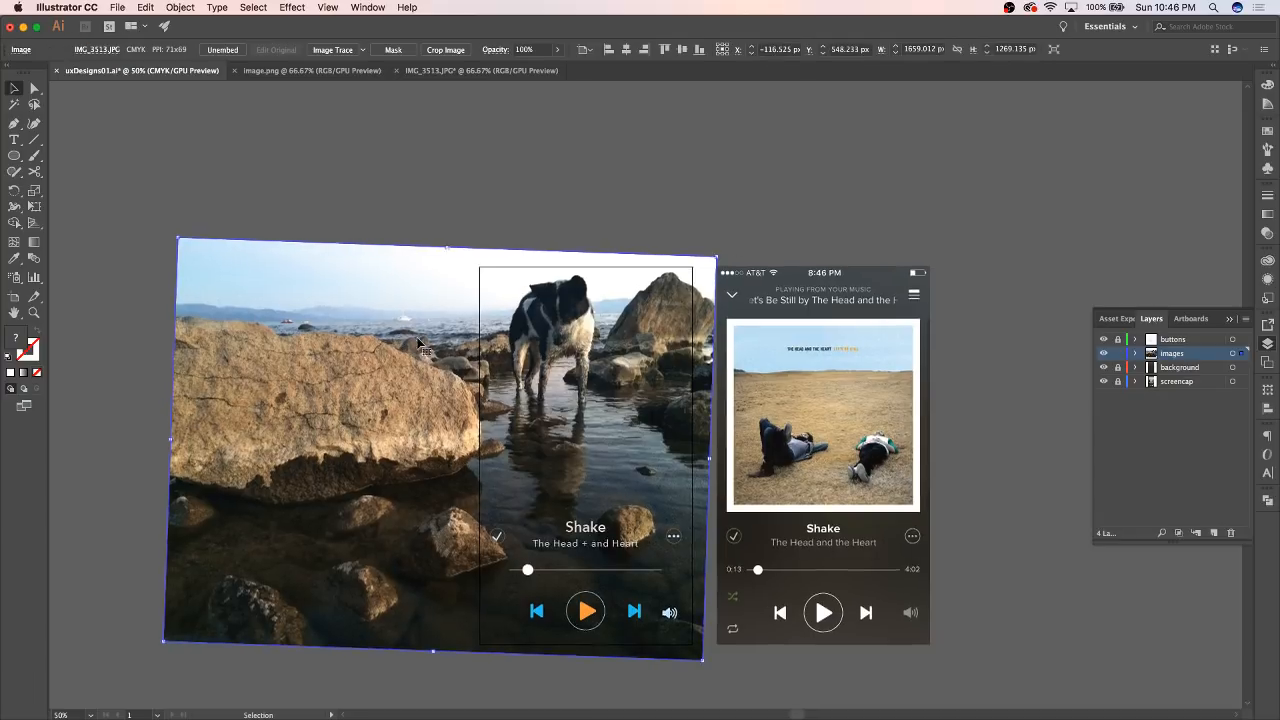
key("super+equal")
scroll(468, 340, "right", 8)
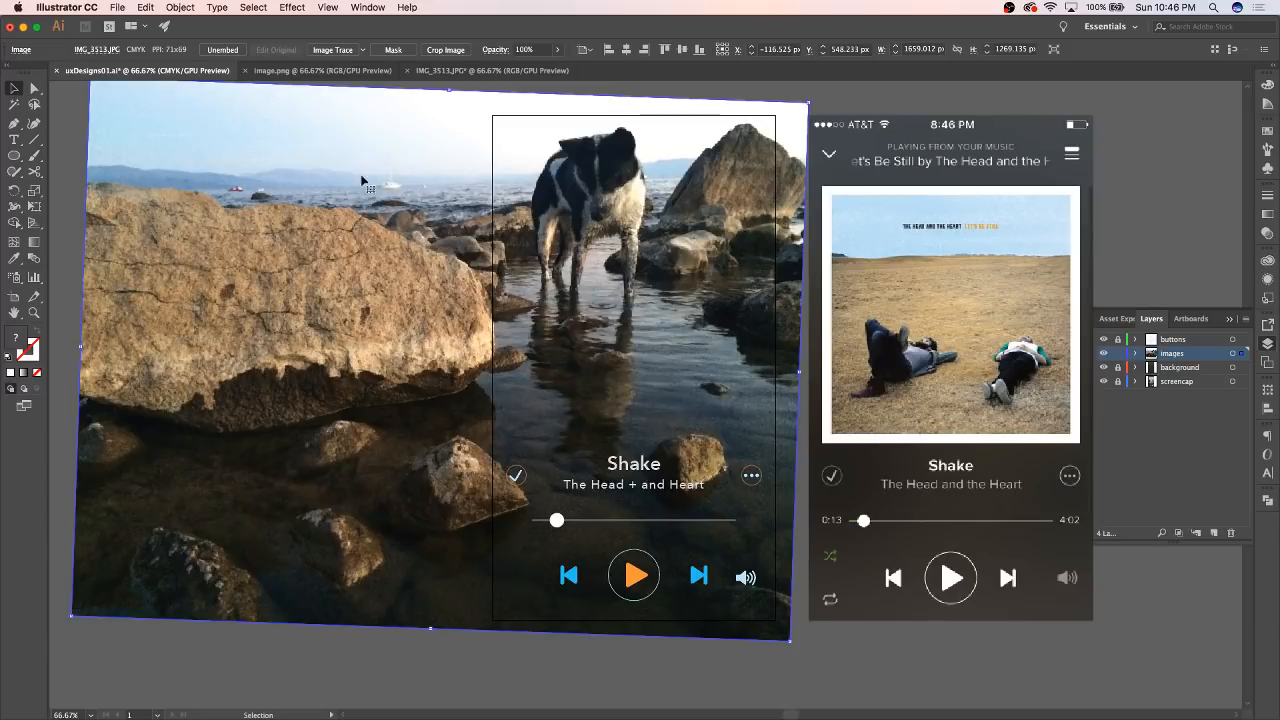
left_click_drag(17, 156, 68, 147)
left_click_drag(491, 116, 778, 621)
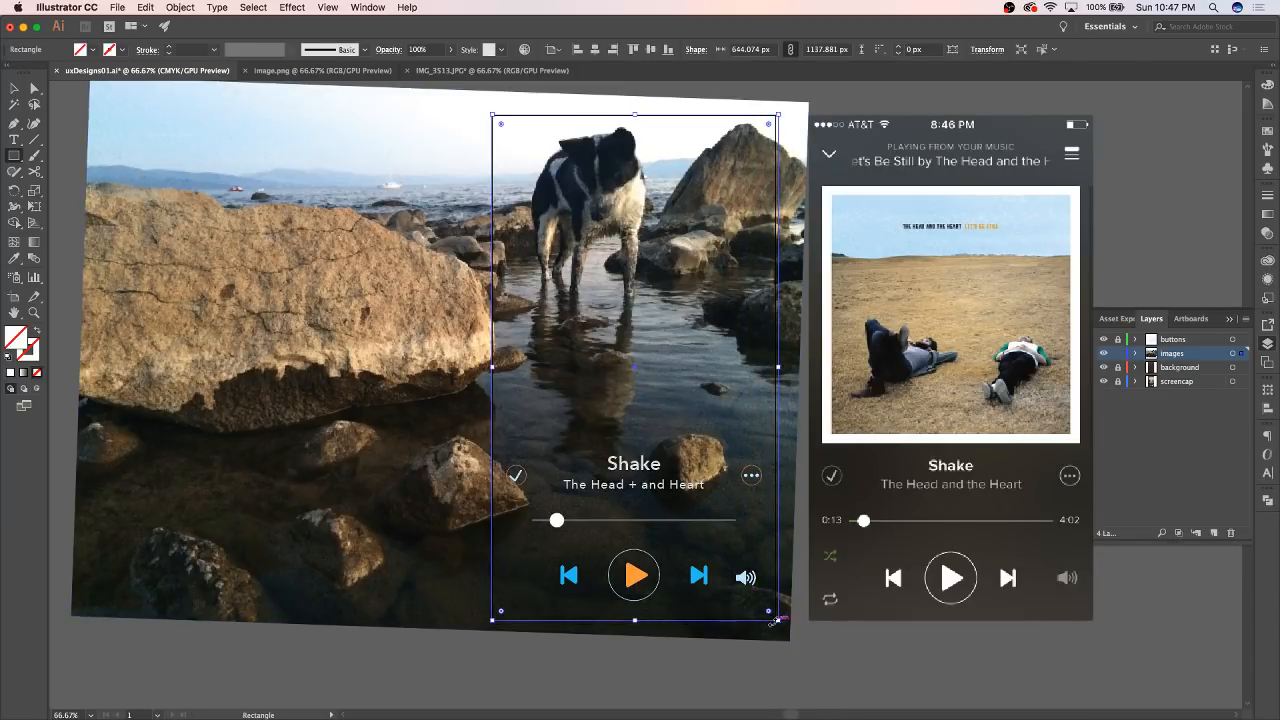
Step: Clip the beach photo with the artboard-sized rectangle and deselect it
key("v")
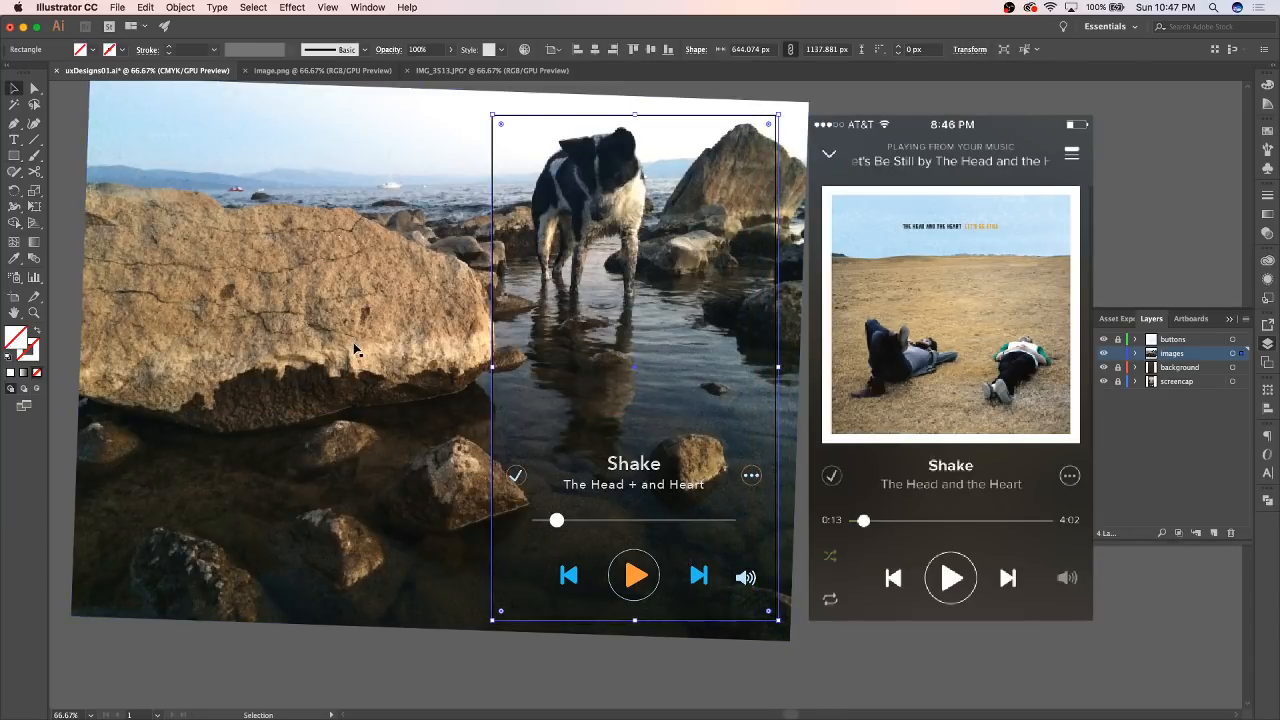
left_click(350, 352, "shift")
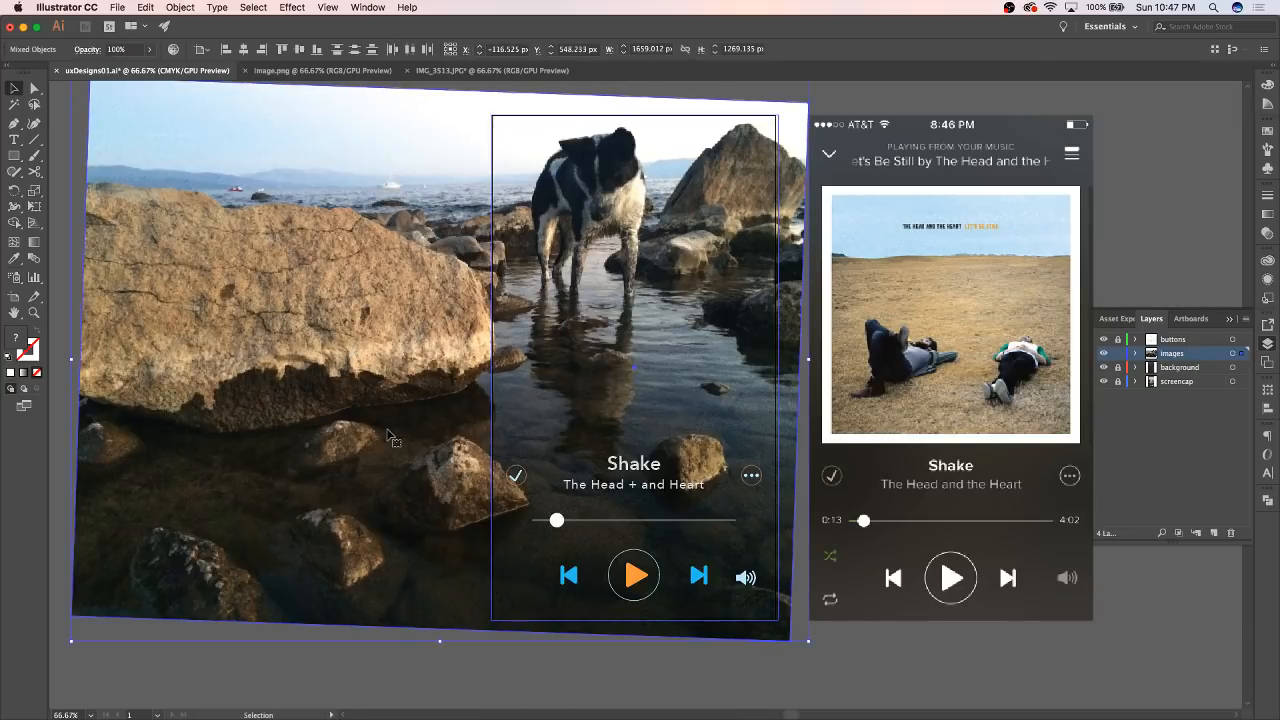
key("super+7")
left_click(335, 432)
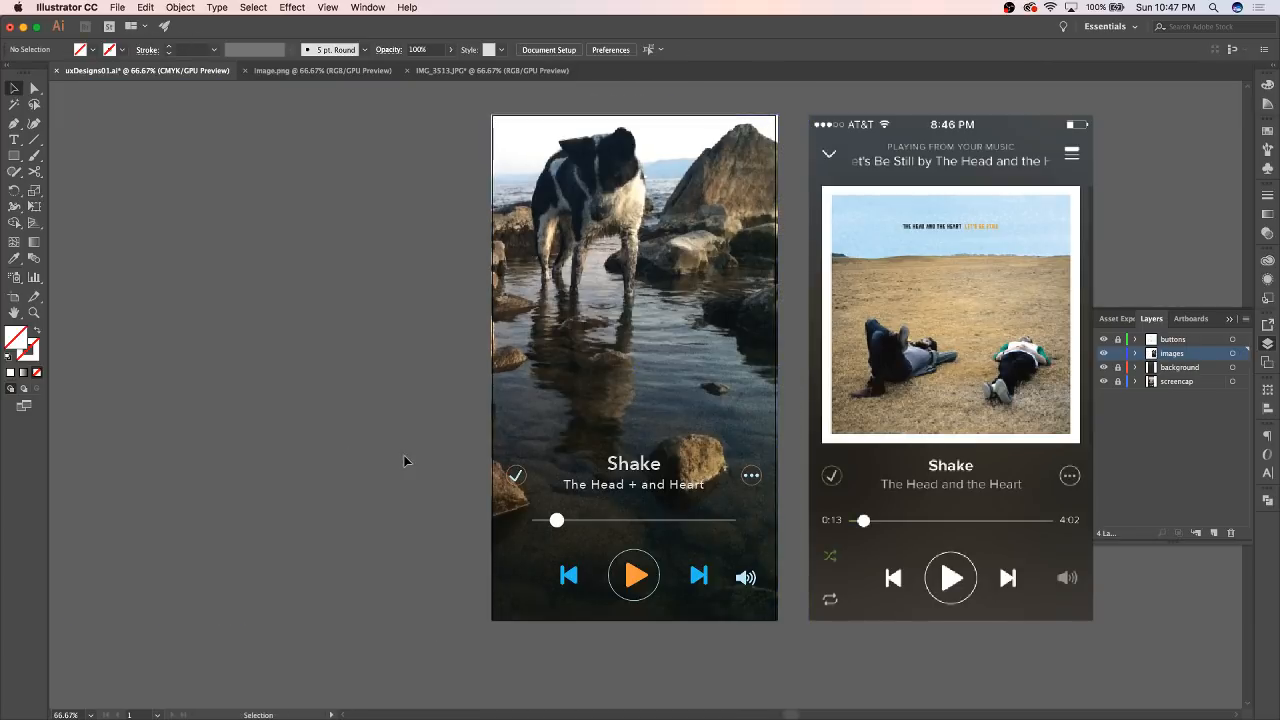
scroll(725, 457, "right", 4)
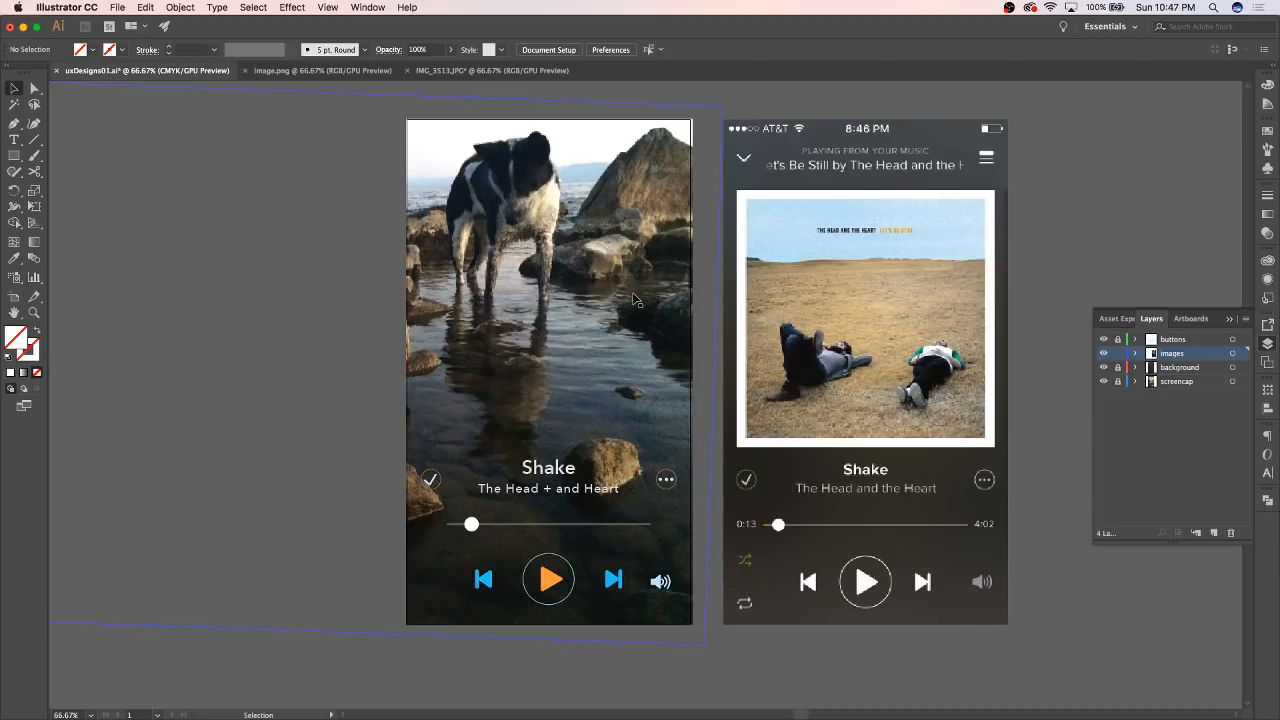
Step: Reduce the opacity of the clipped dog photo behind the buttons to 50% and further to 25%
left_click(634, 298)
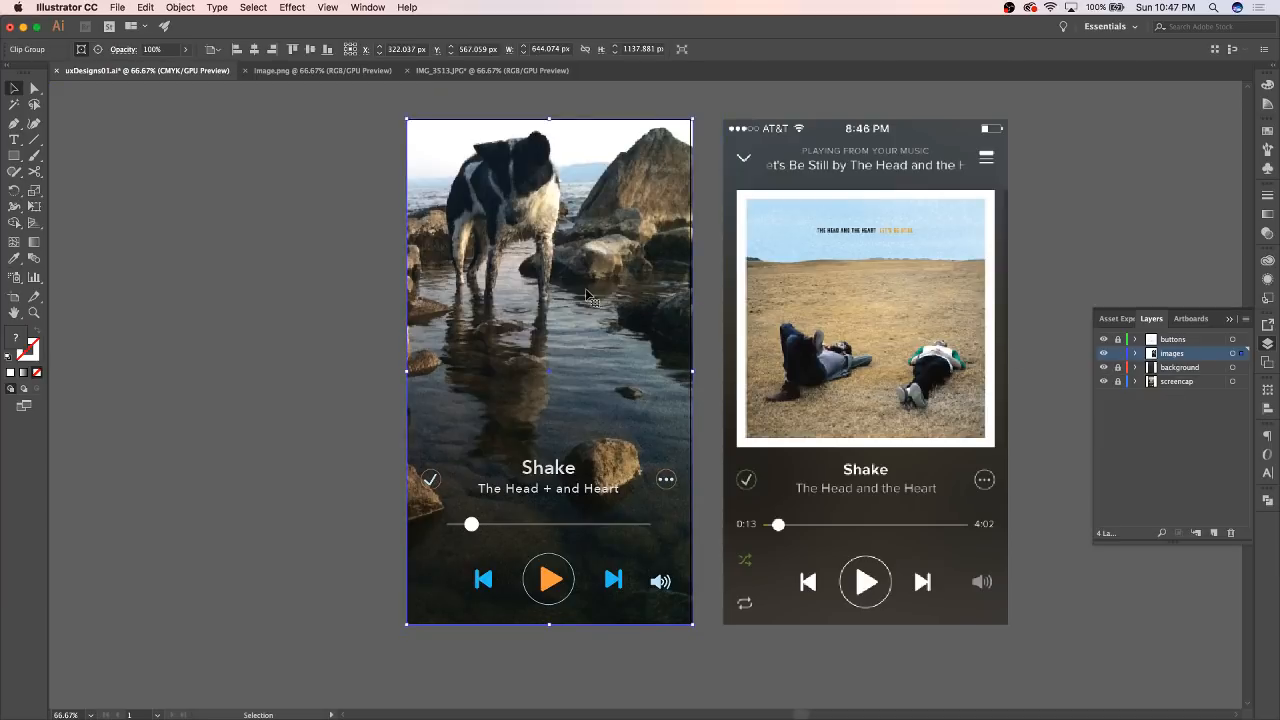
left_click(1266, 234)
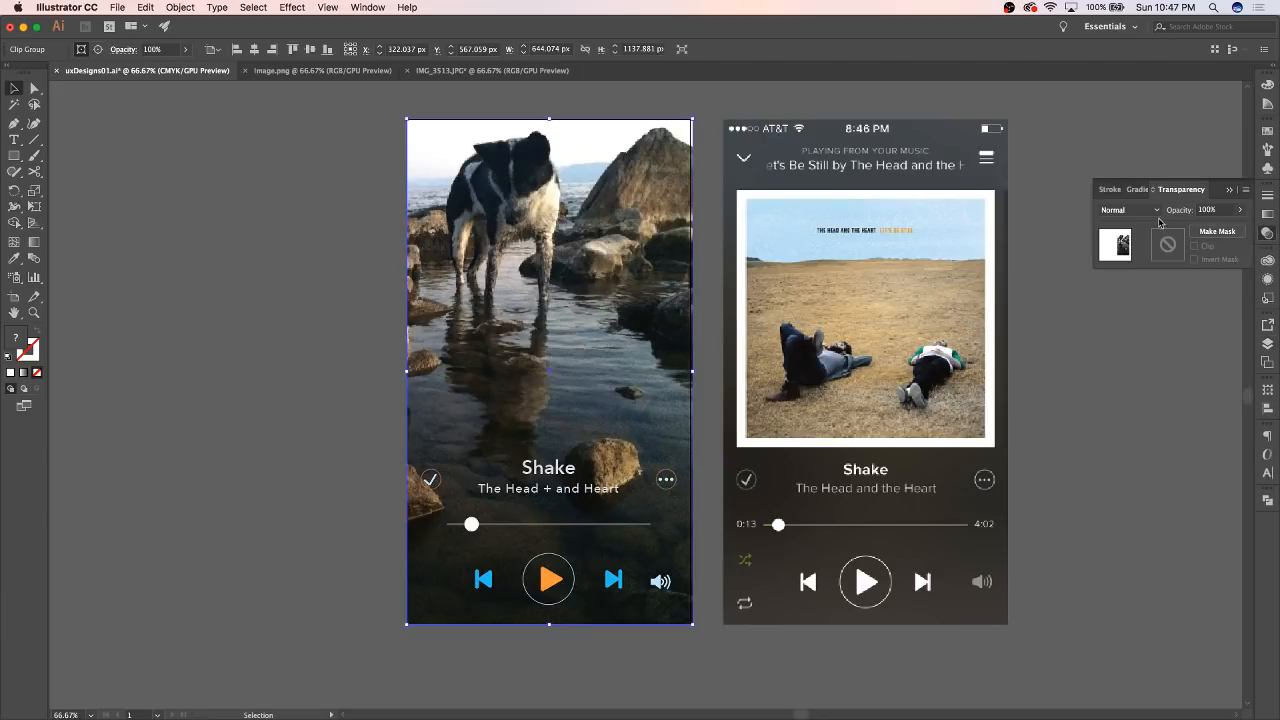
left_click(1208, 211)
key("Return")
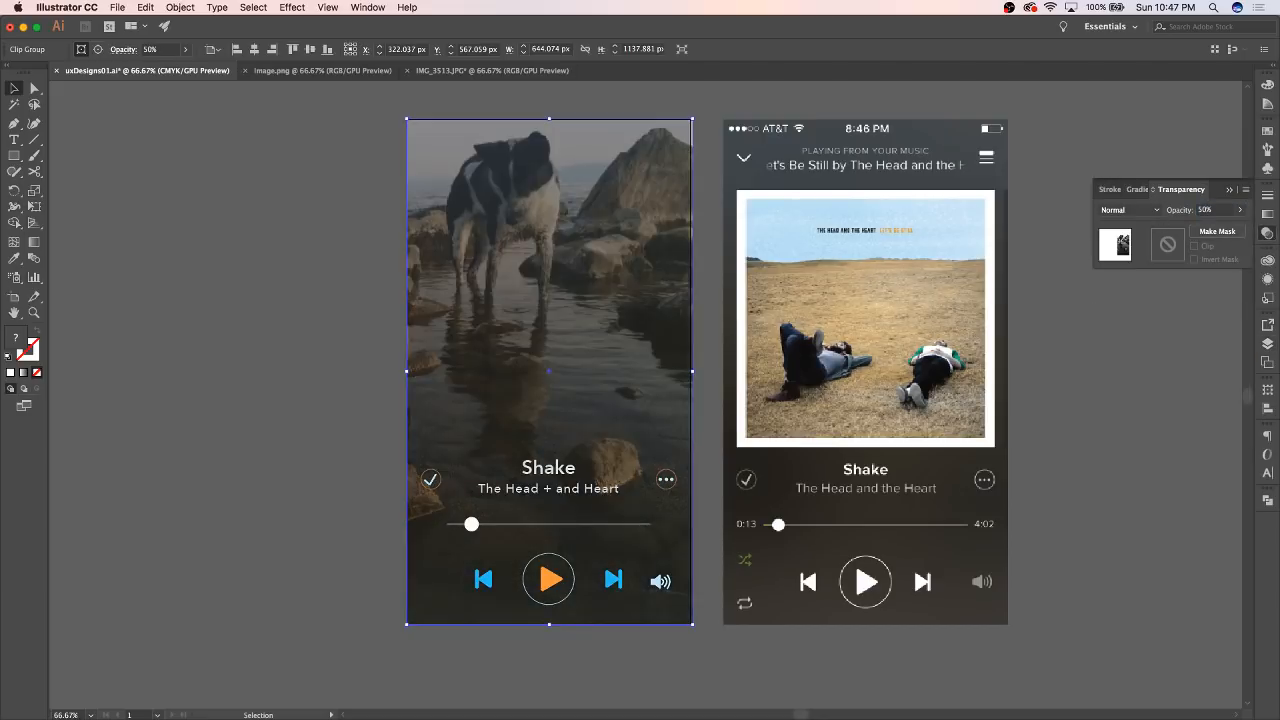
left_click(1205, 211)
type("25")
key("Return")
Step: Set the clipped dog photo's blending mode to Multiply and deselect it
left_click(1152, 210)
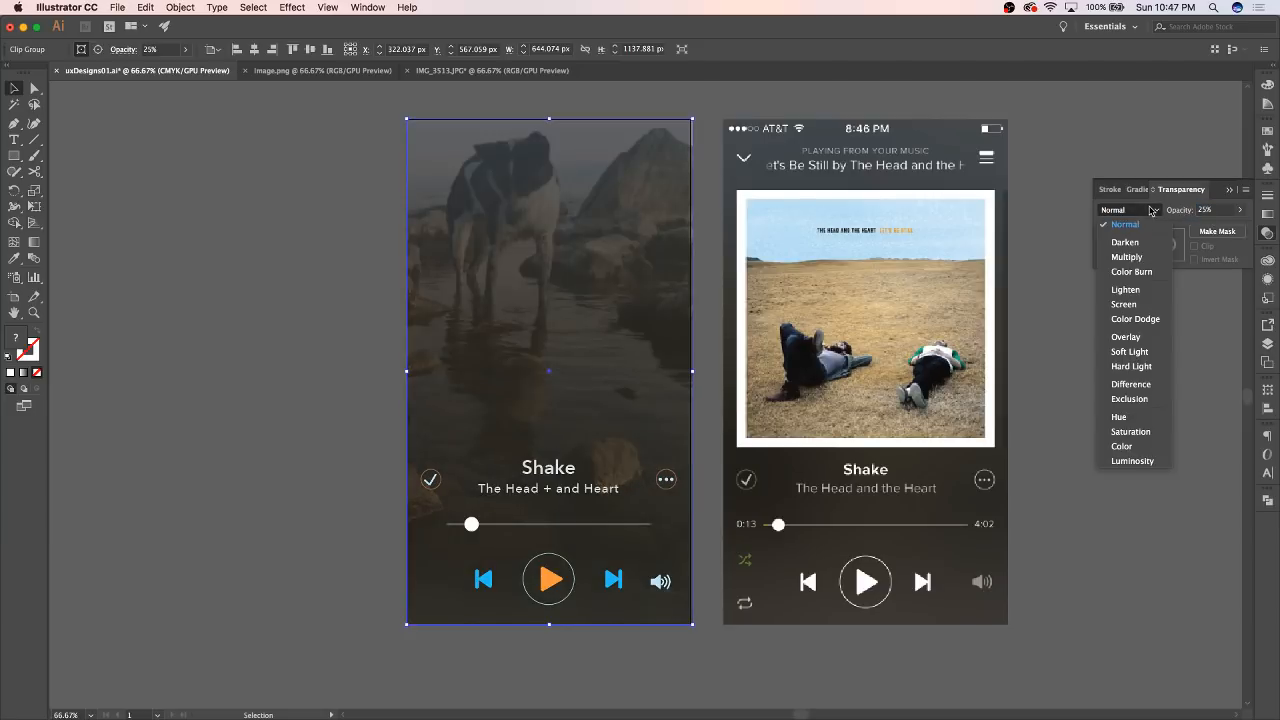
left_click(1126, 257)
left_click(265, 368)
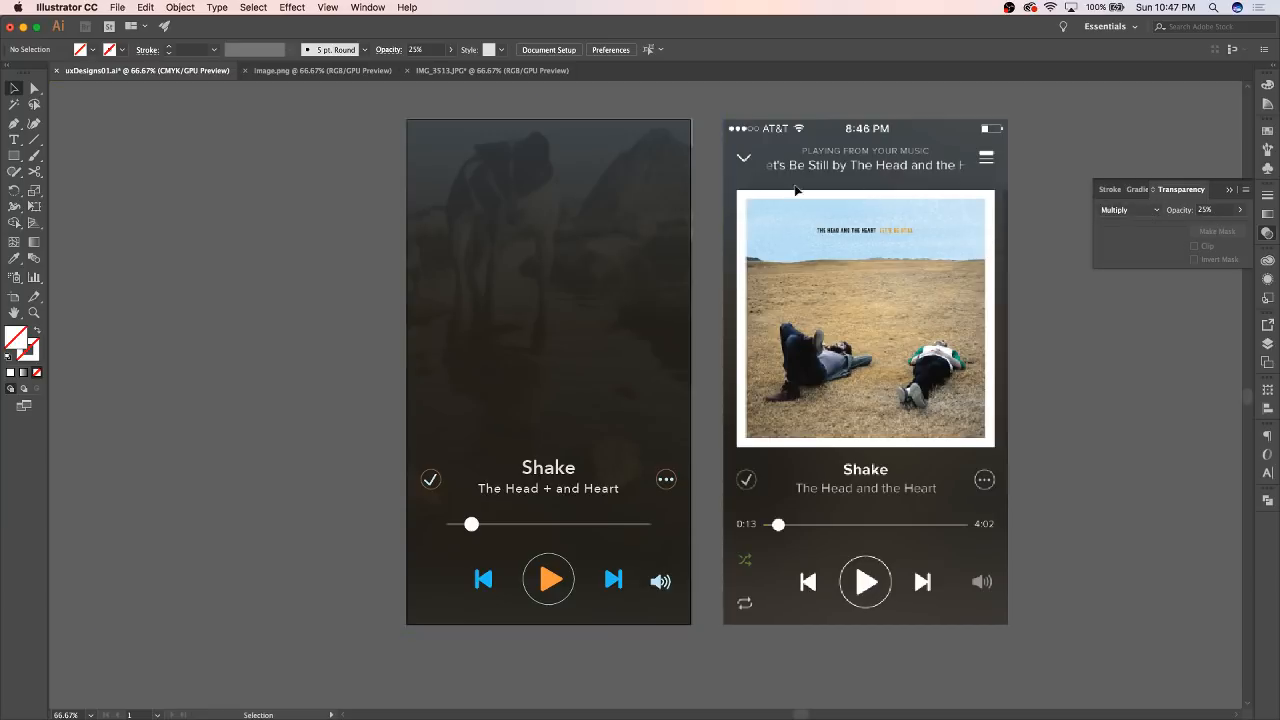
key("super+equal")
key("super+equal")
key("super+minus")
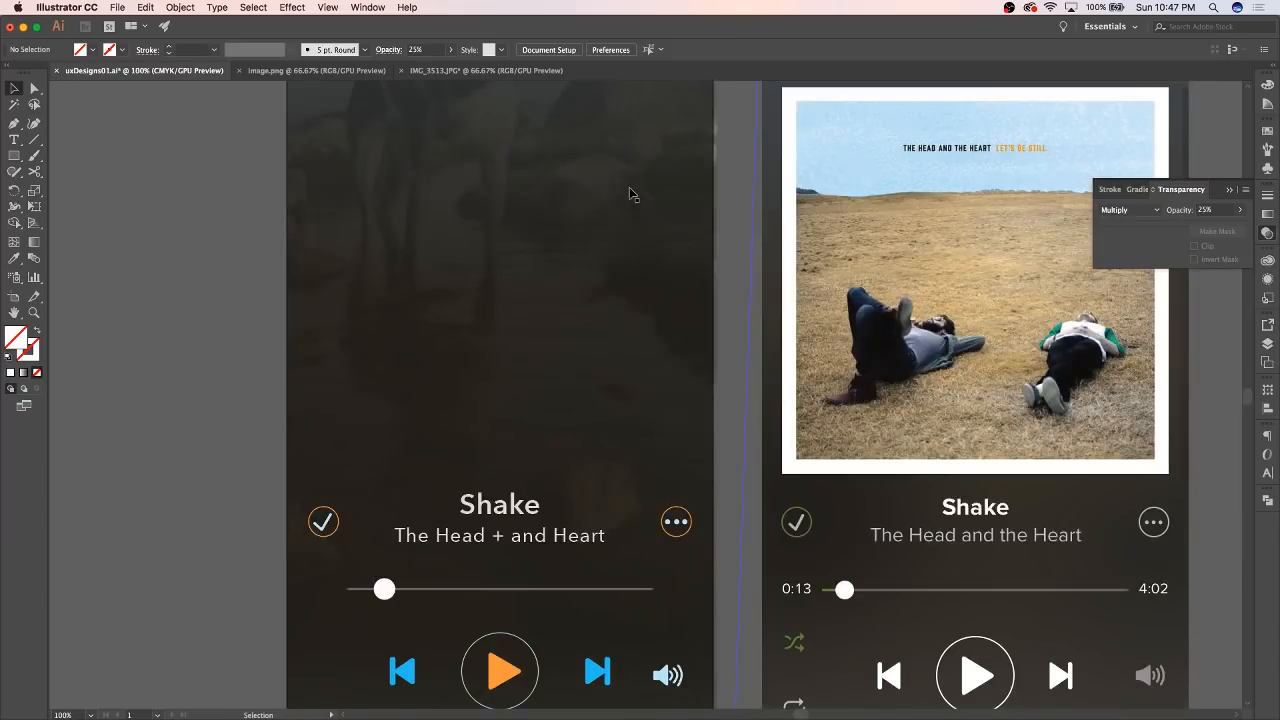
scroll(582, 284, "up", 3)
scroll(582, 287, "up", 3)
key("super+minus")
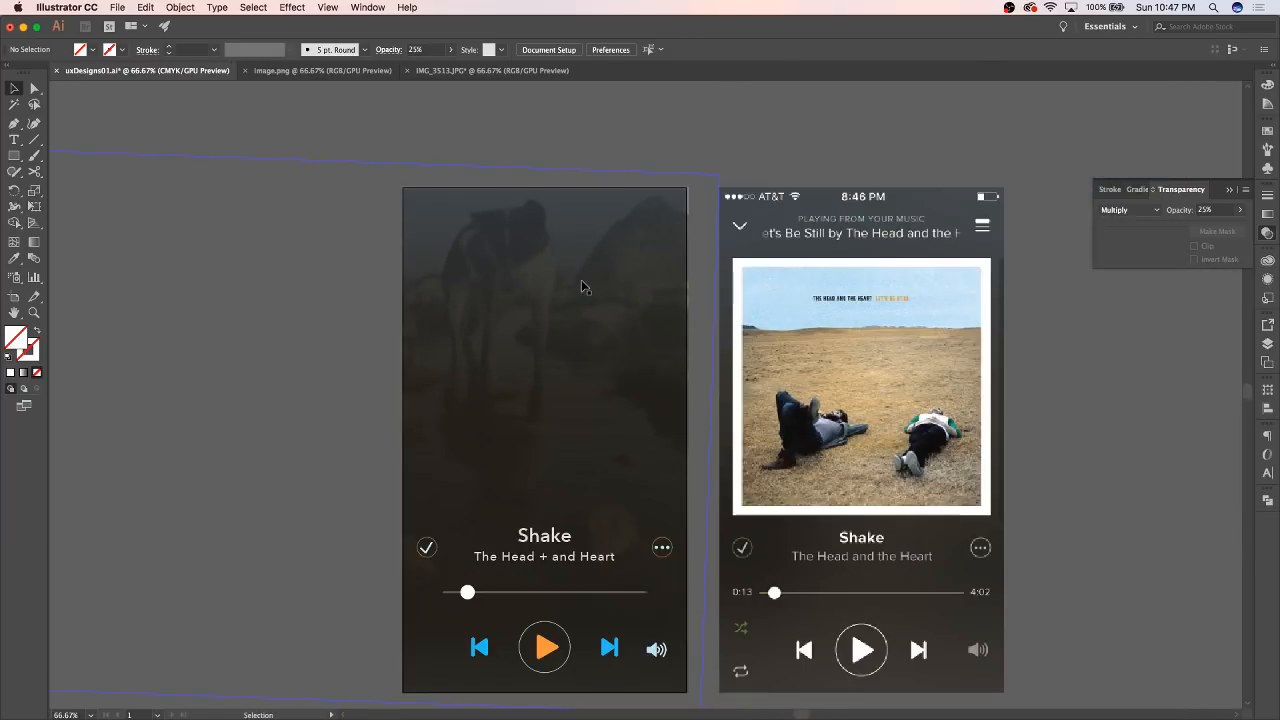